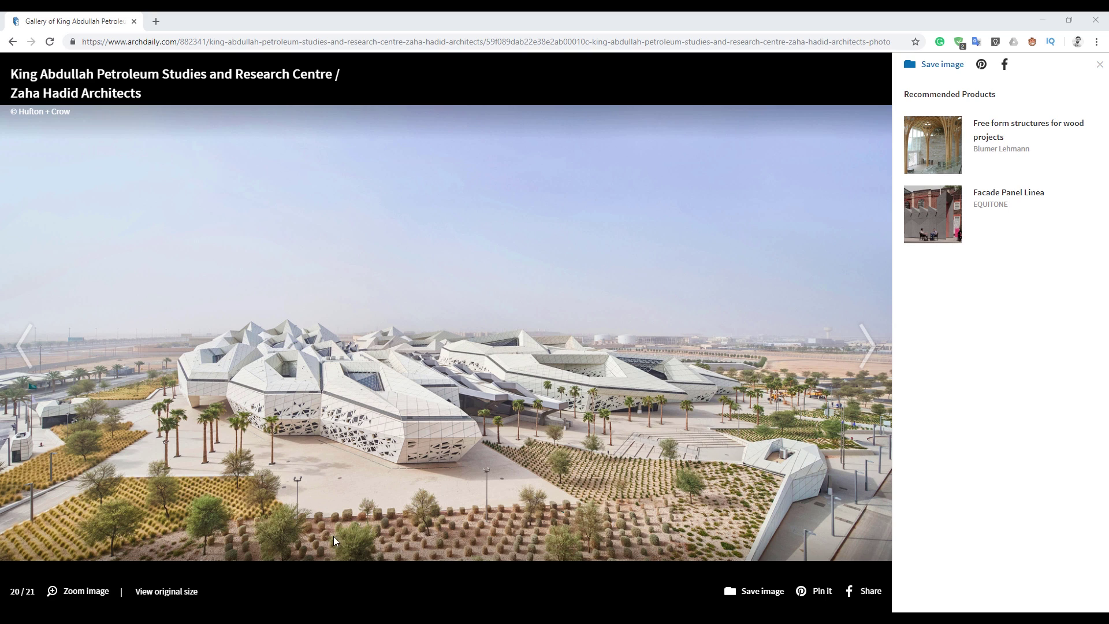
- Look back through the King Abdullah Petroleum Studies and Research Centre photos to study the building's faceted forms and perforated facades
{"action": "left_click", "coordinate": [40, 348]}
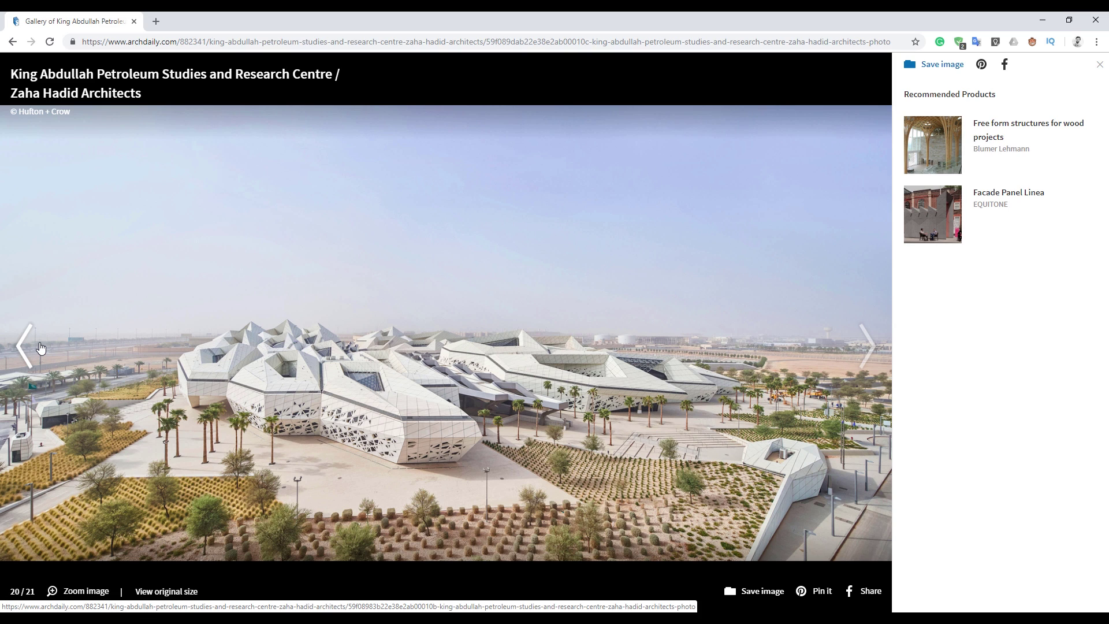
{"action": "left_click", "coordinate": [40, 347]}
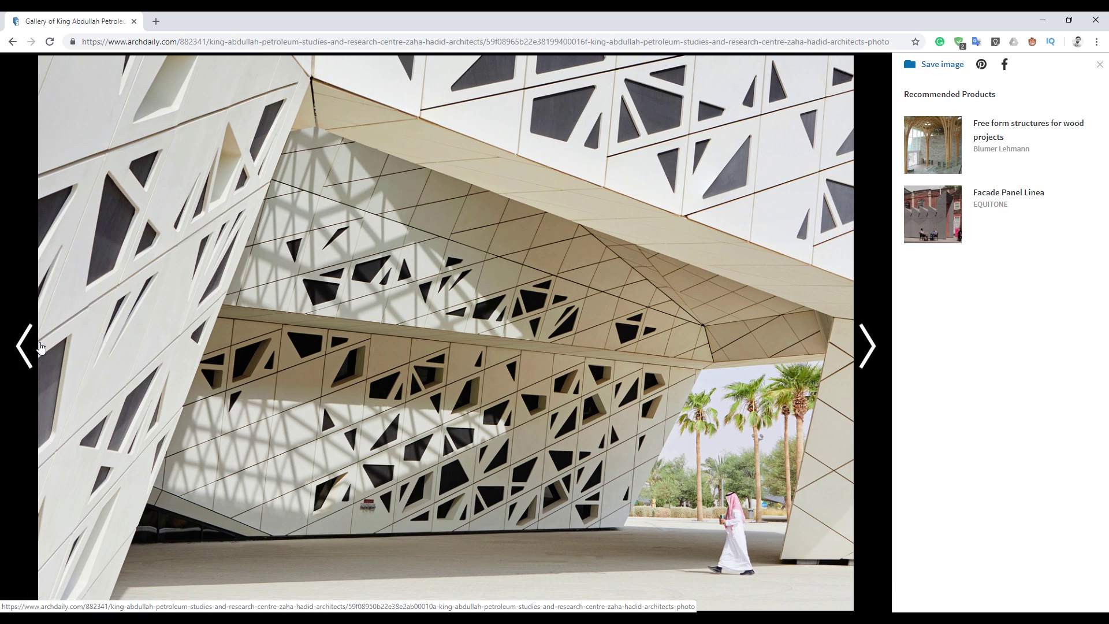
{"action": "left_click", "coordinate": [40, 347]}
{"action": "left_click", "coordinate": [40, 347]}
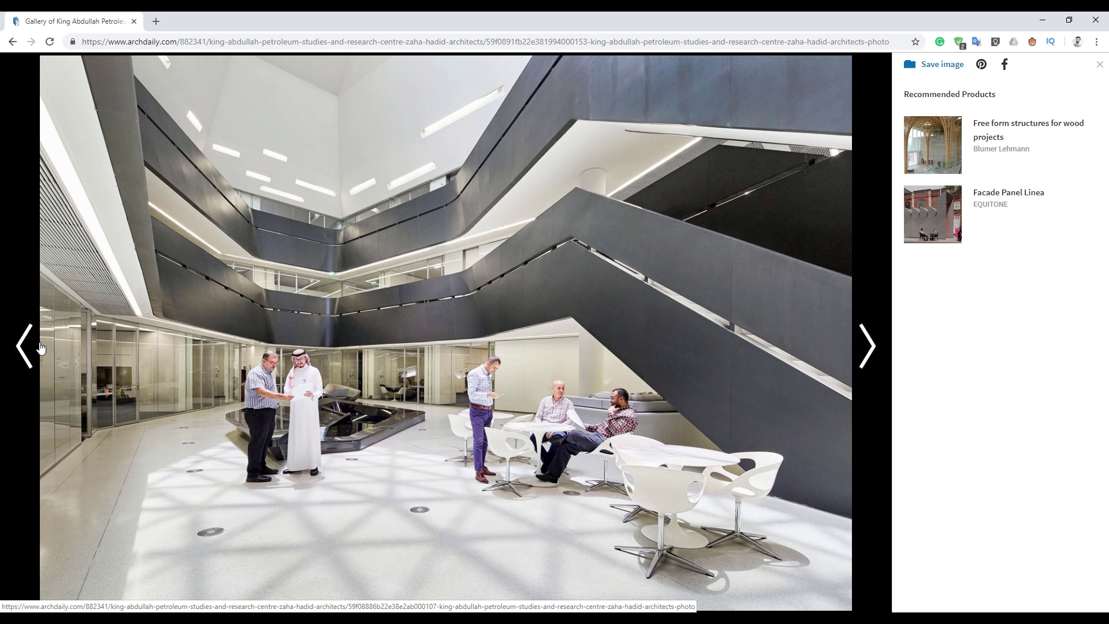
{"action": "left_click", "coordinate": [41, 348]}
{"action": "left_click", "coordinate": [40, 347]}
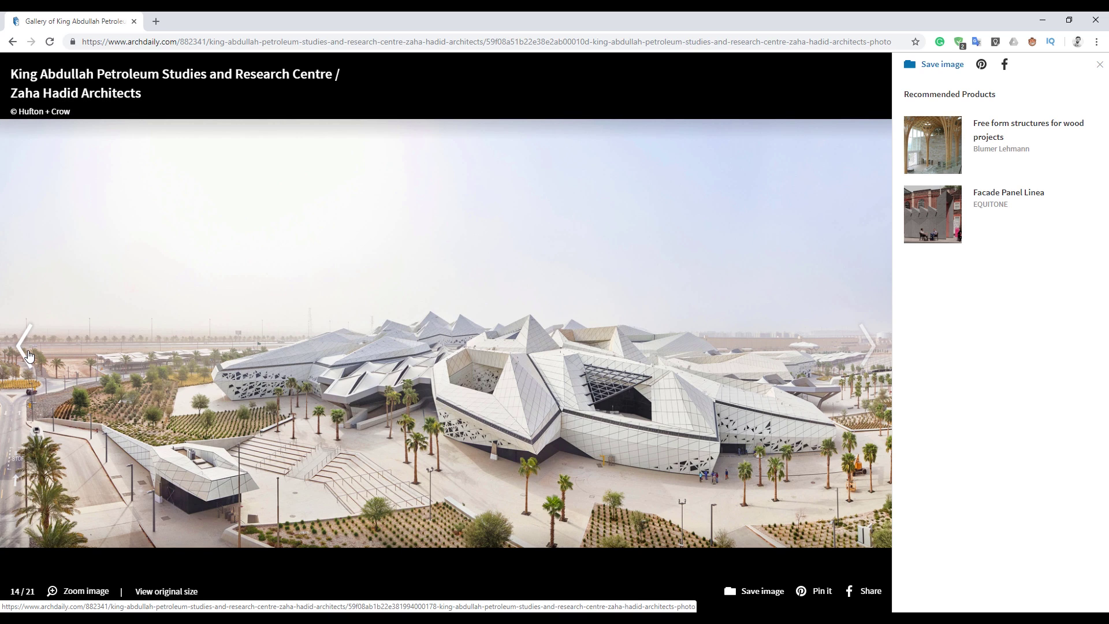
{"action": "left_click", "coordinate": [29, 356]}
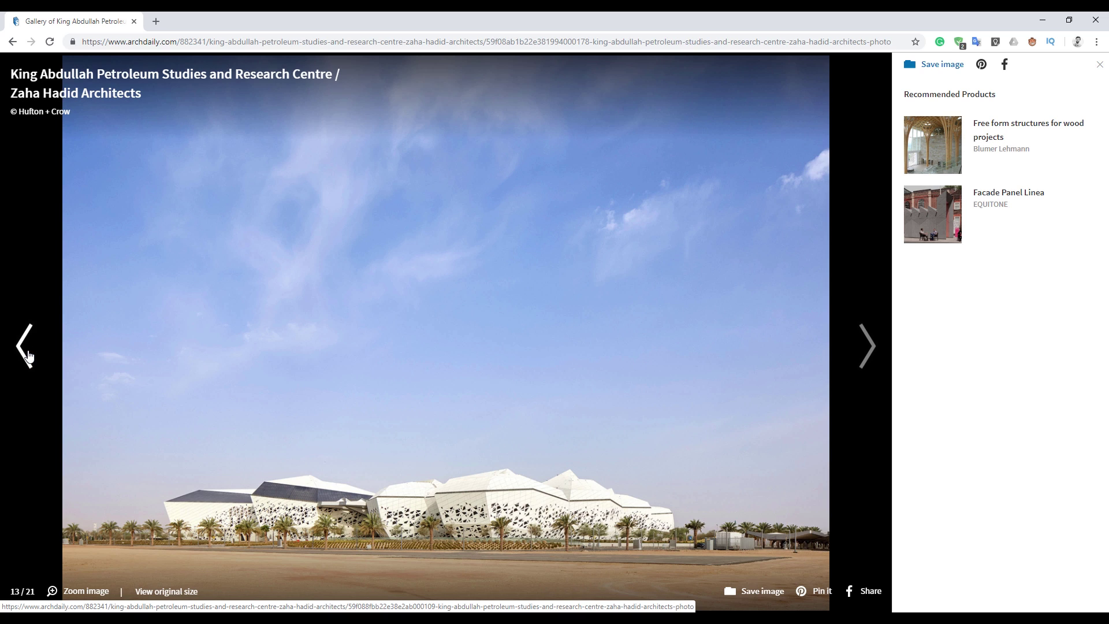
{"action": "left_click", "coordinate": [29, 354]}
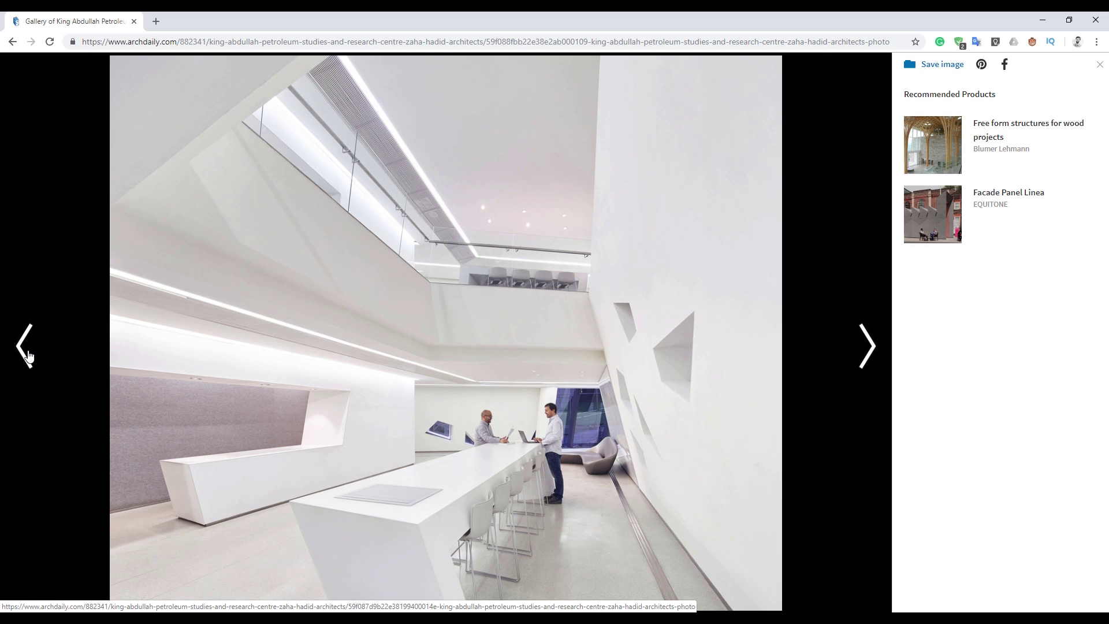
{"action": "left_click", "coordinate": [31, 353]}
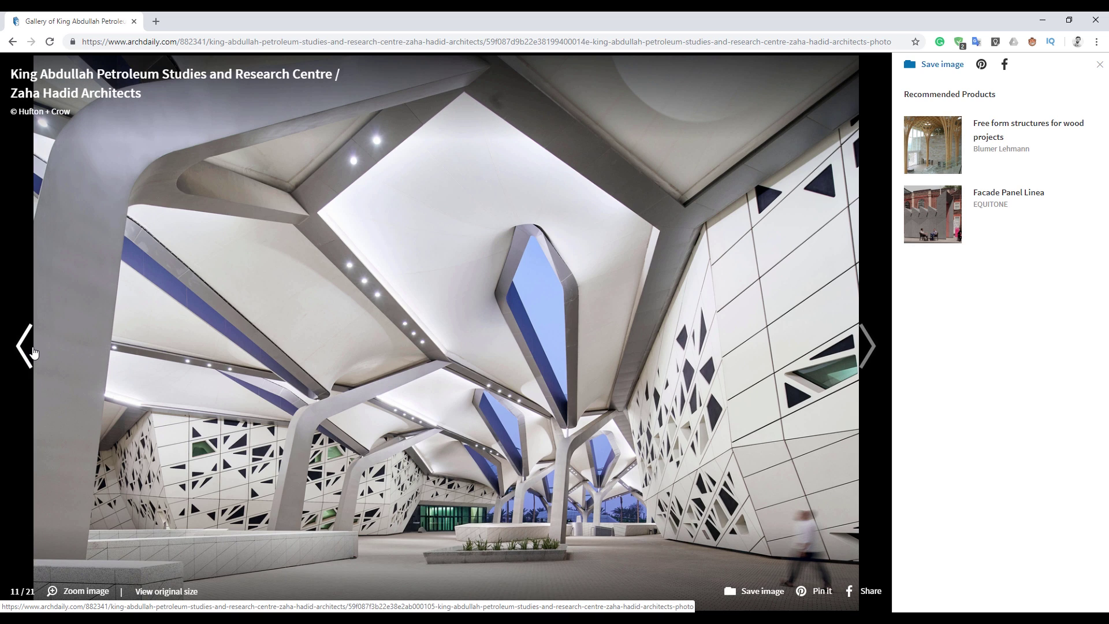
{"action": "left_click", "coordinate": [29, 353]}
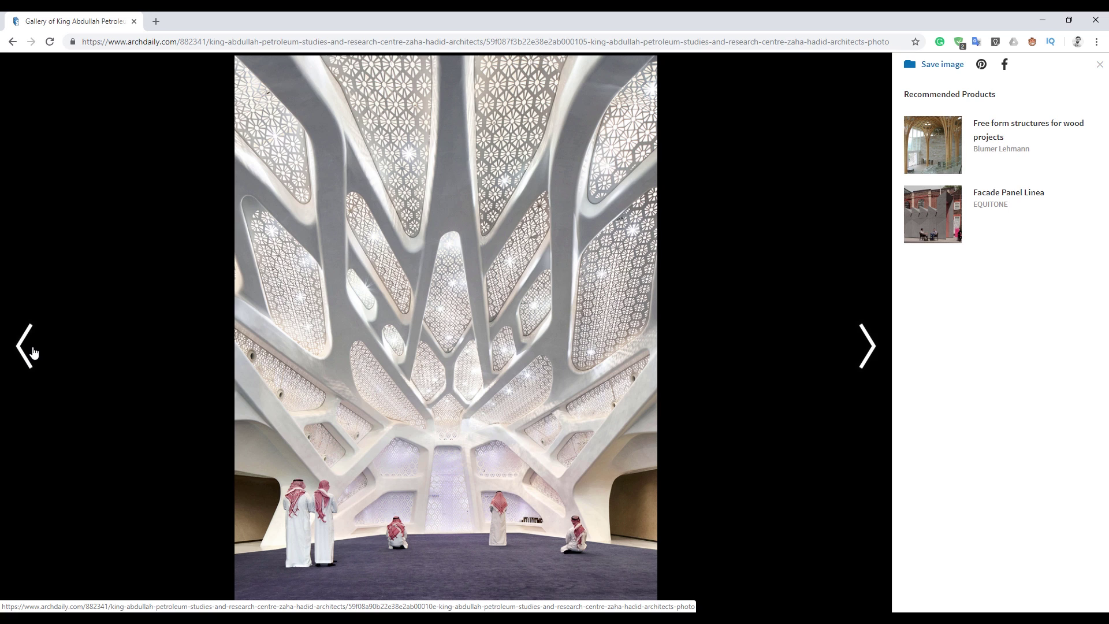
{"action": "left_click", "coordinate": [33, 352]}
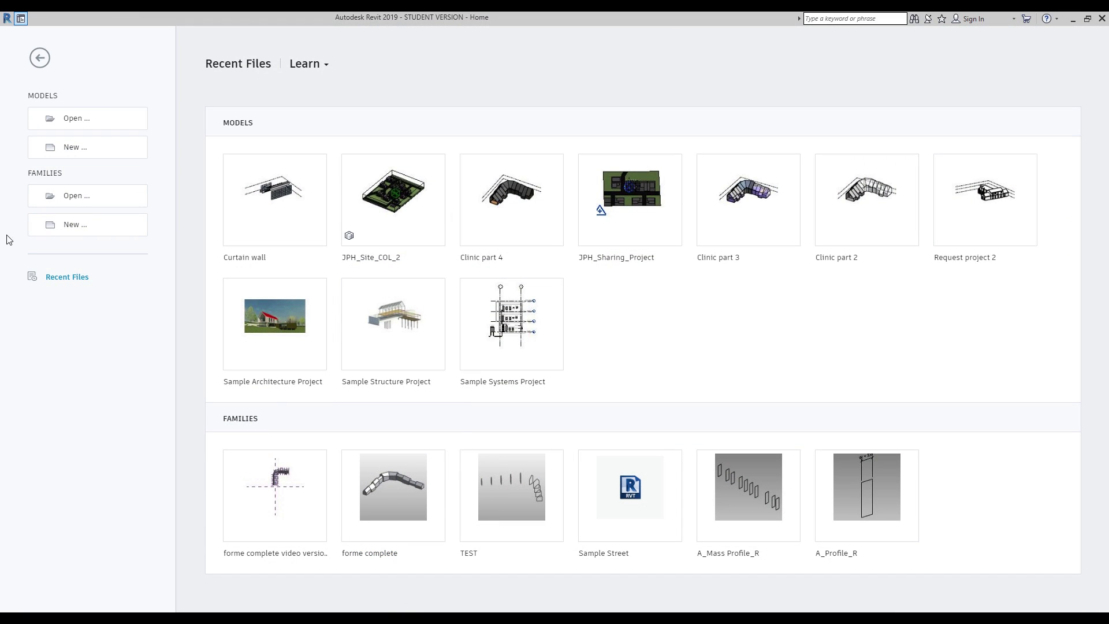
- Create a new project from the Architectural Template
{"action": "left_click", "coordinate": [73, 152]}
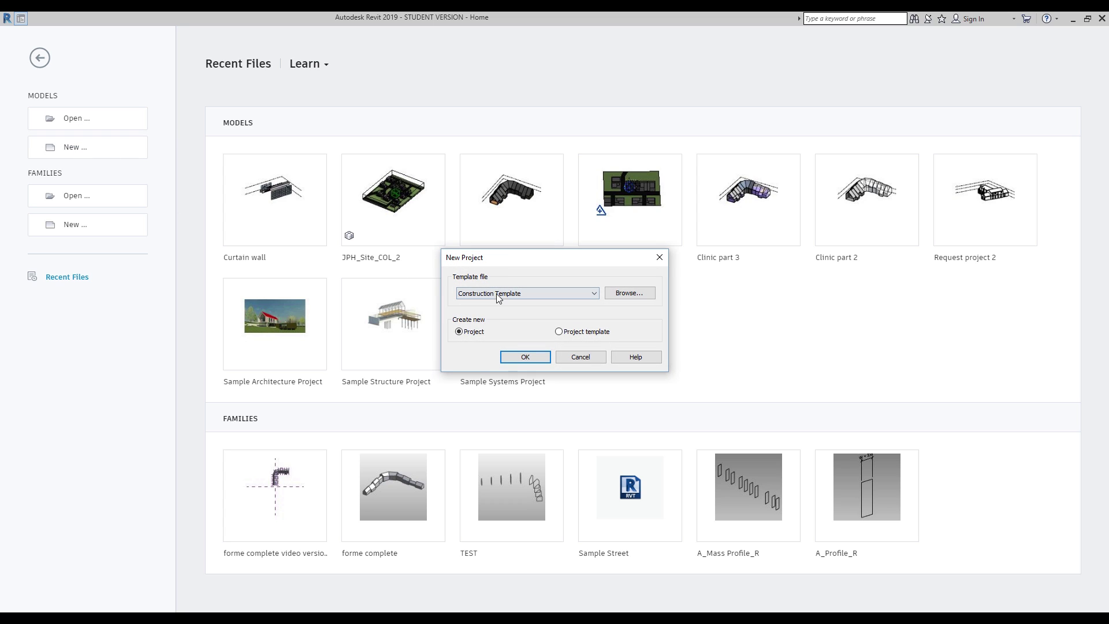
{"action": "left_click", "coordinate": [502, 295]}
{"action": "left_click", "coordinate": [504, 295]}
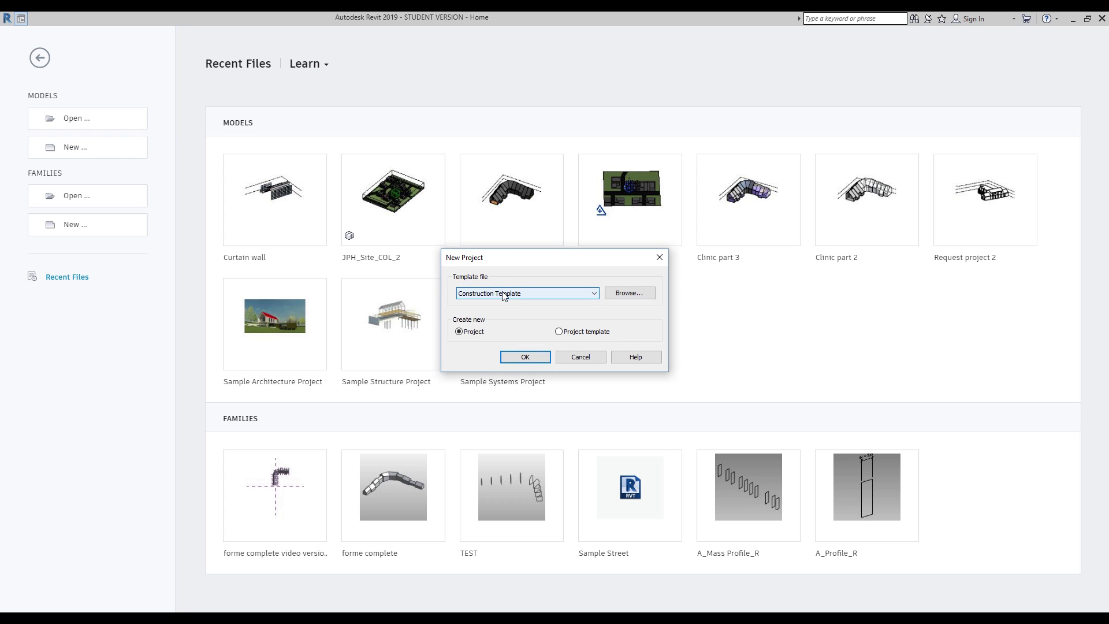
{"action": "left_click", "coordinate": [500, 293]}
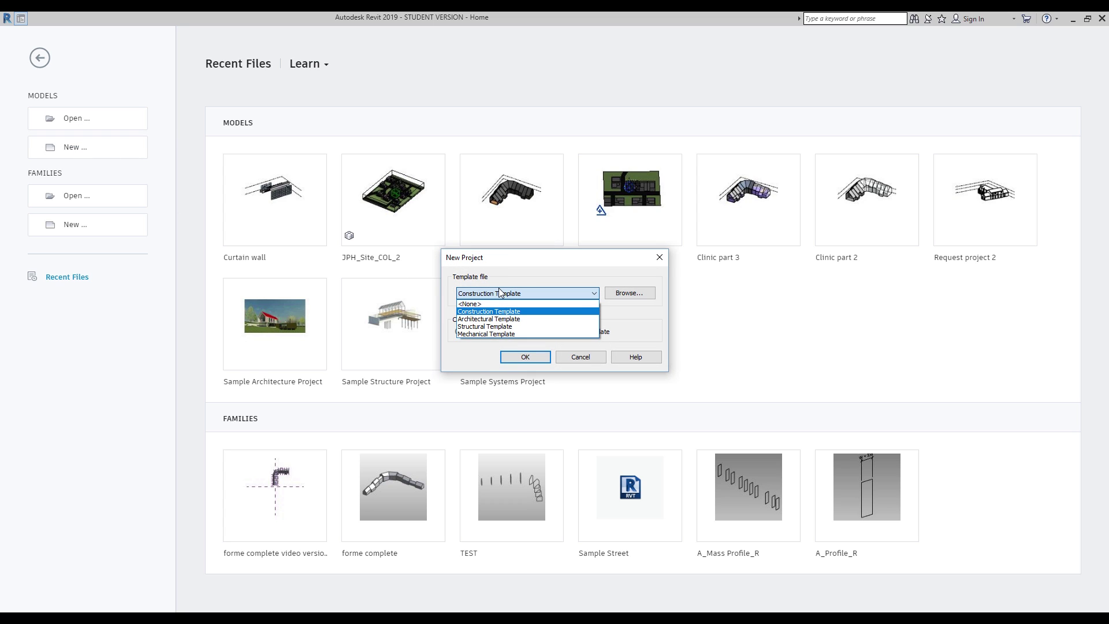
{"action": "left_click", "coordinate": [486, 320]}
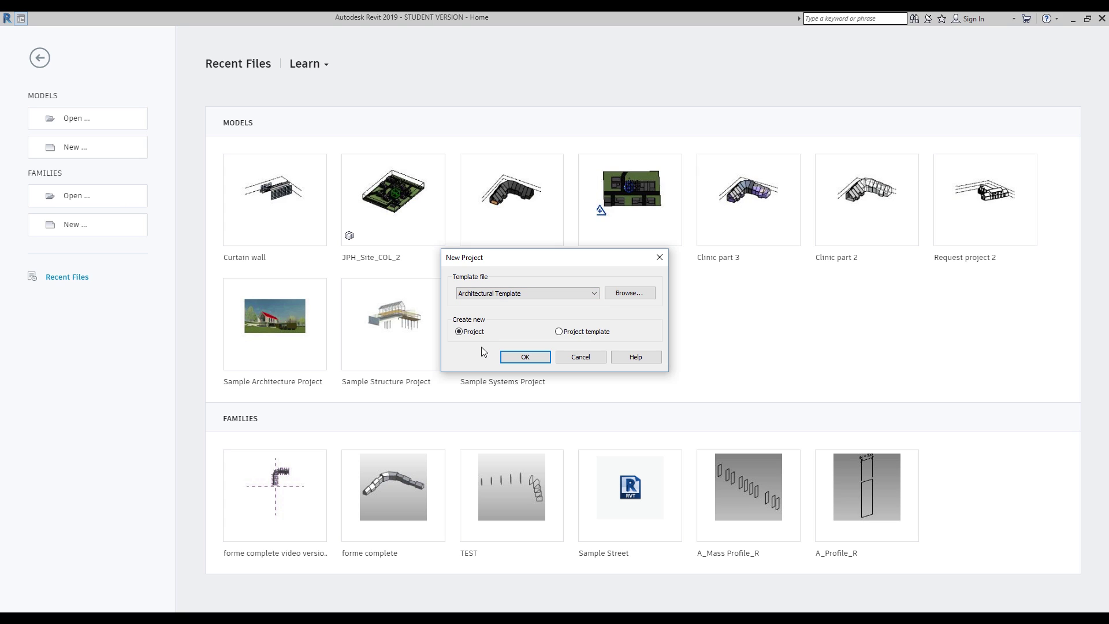
{"action": "left_click", "coordinate": [518, 359]}
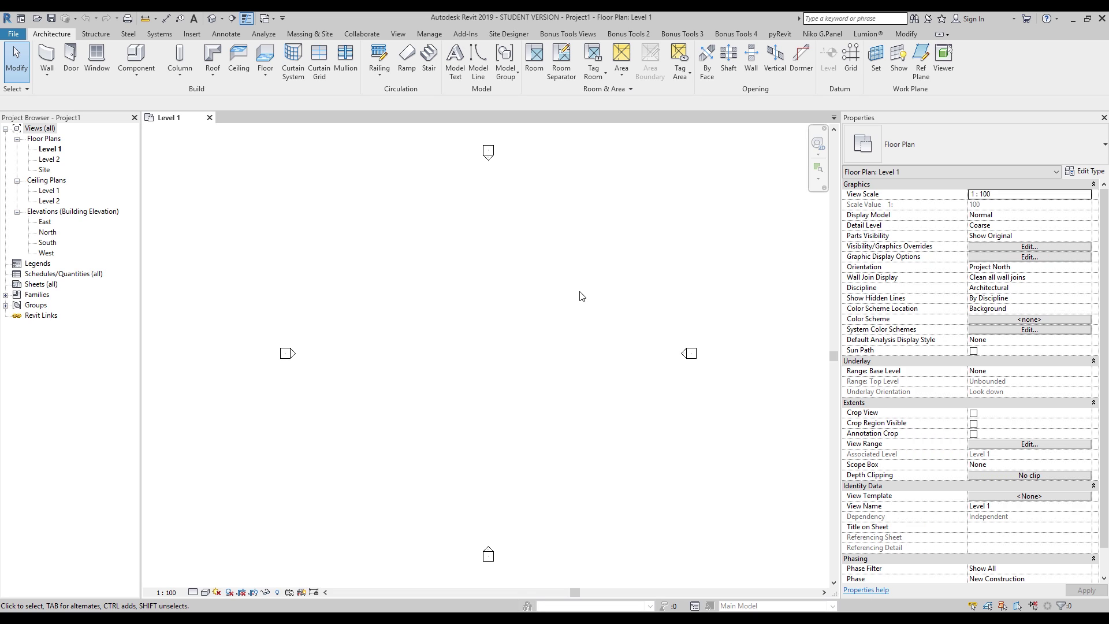
- Start an in-place mass named Mass 1 in the Level 1 floor plan
{"action": "left_click", "coordinate": [309, 36]}
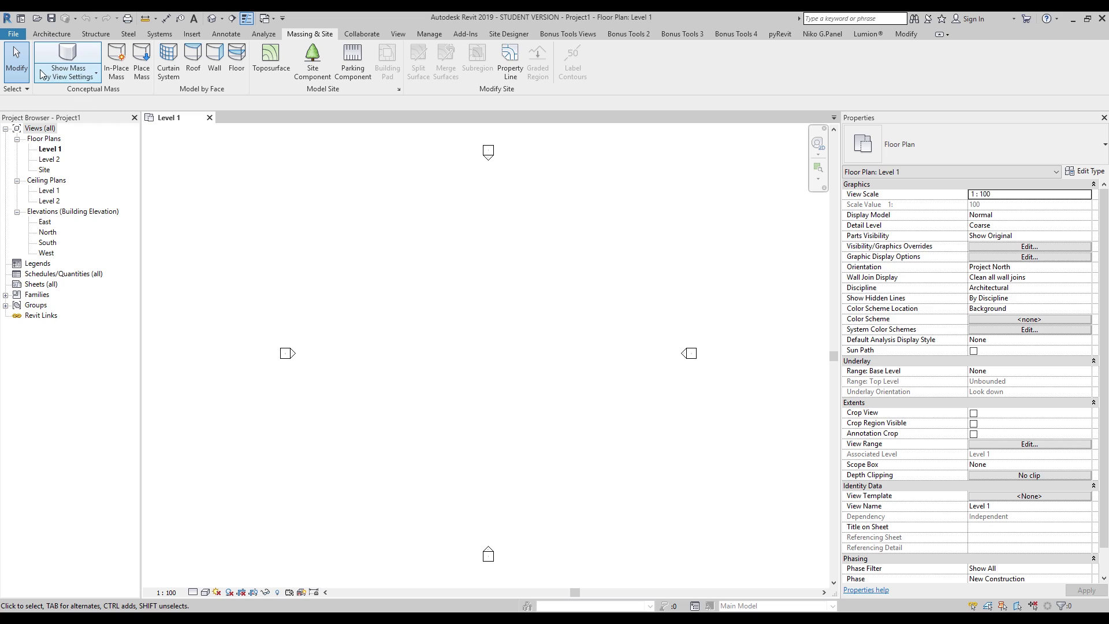
{"action": "left_click", "coordinate": [58, 75]}
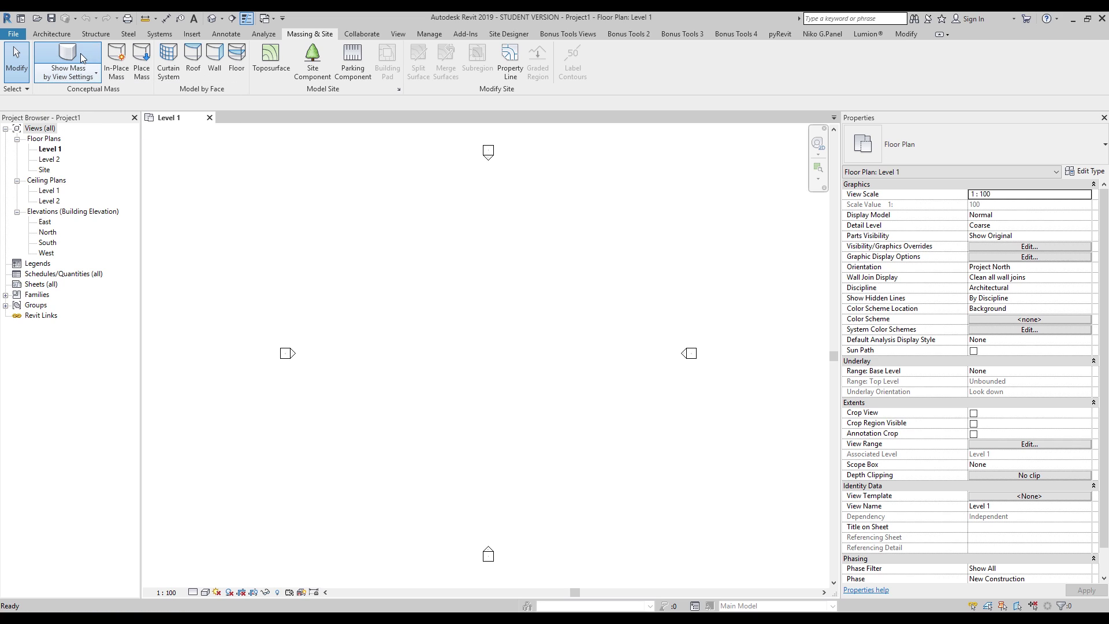
{"action": "left_click", "coordinate": [119, 64]}
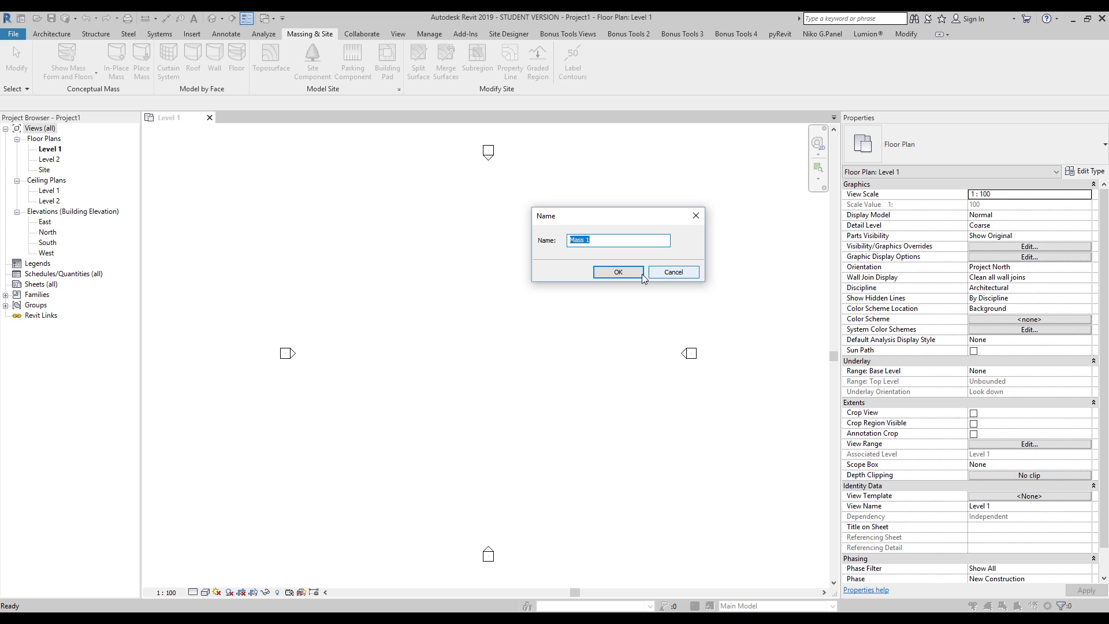
{"action": "left_click", "coordinate": [622, 270]}
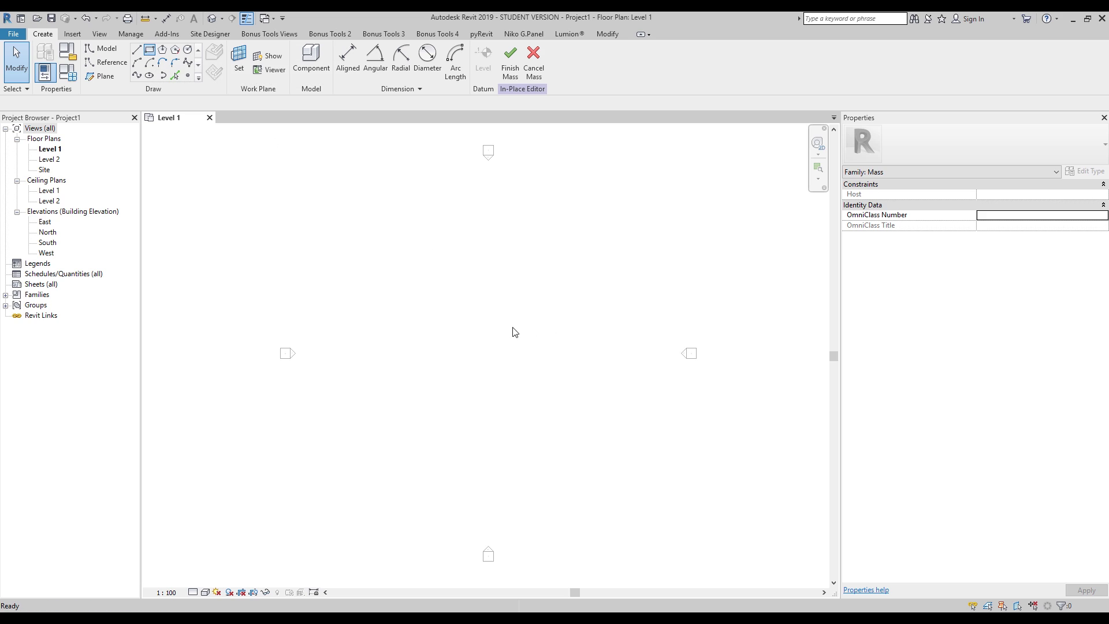
{"action": "scroll", "coordinate": [445, 306], "scroll_direction": "up", "scroll_amount": 5}
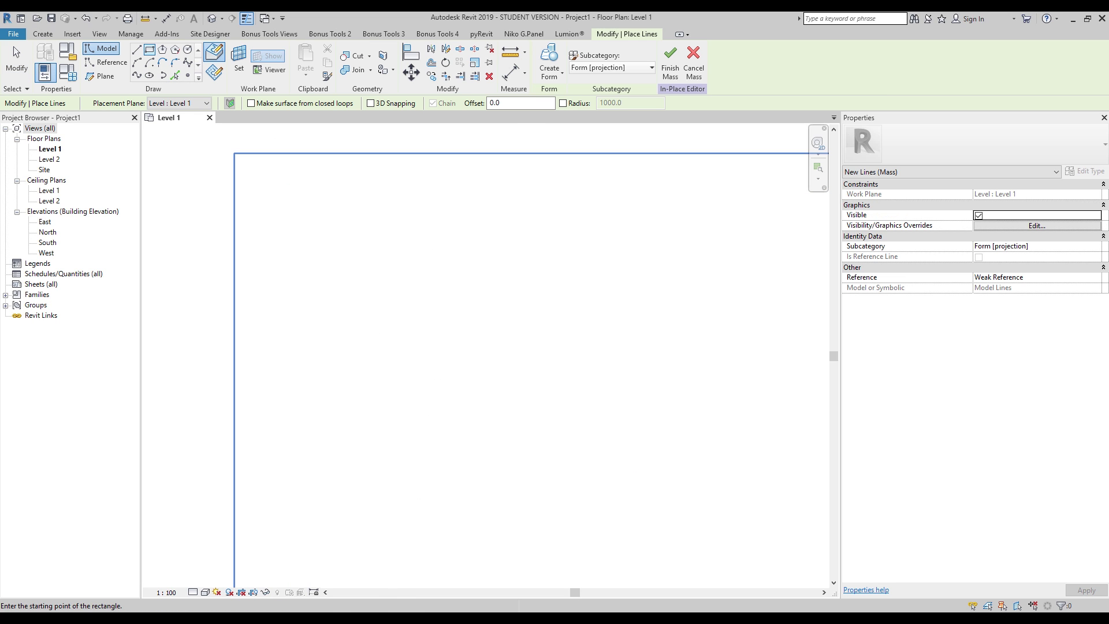
- Switch to the ArchDaily gallery in Chrome and examine the research centre's photos and site plan drawing for its overall shape
{"action": "mouse_move", "coordinate": [299, 618]}
{"action": "left_click", "coordinate": [356, 567]}
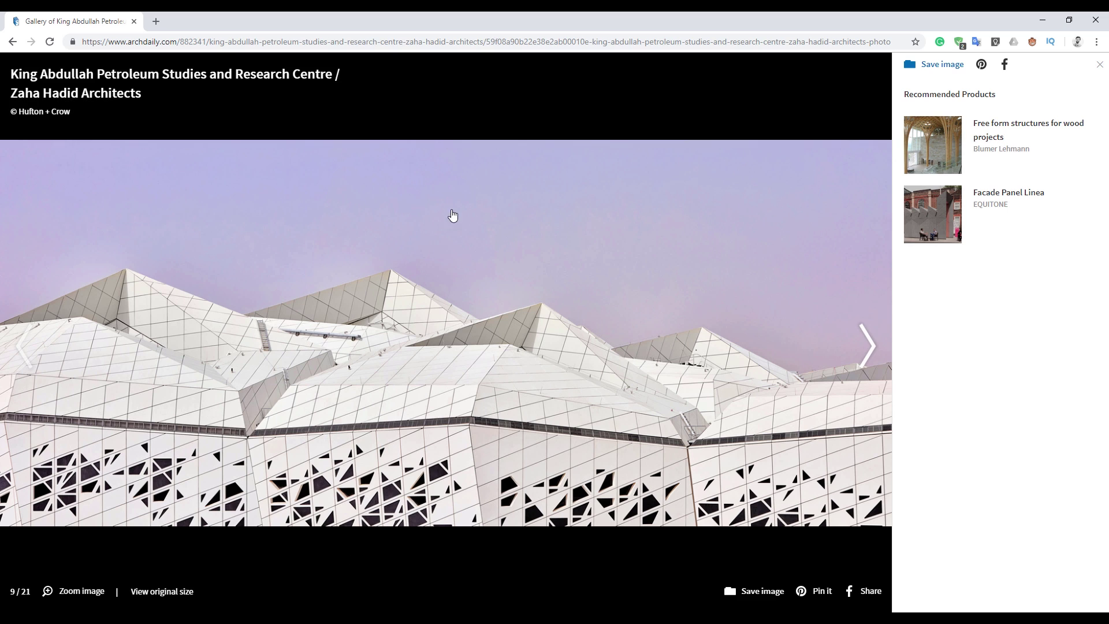
{"action": "left_click", "coordinate": [868, 340]}
{"action": "left_click", "coordinate": [869, 338]}
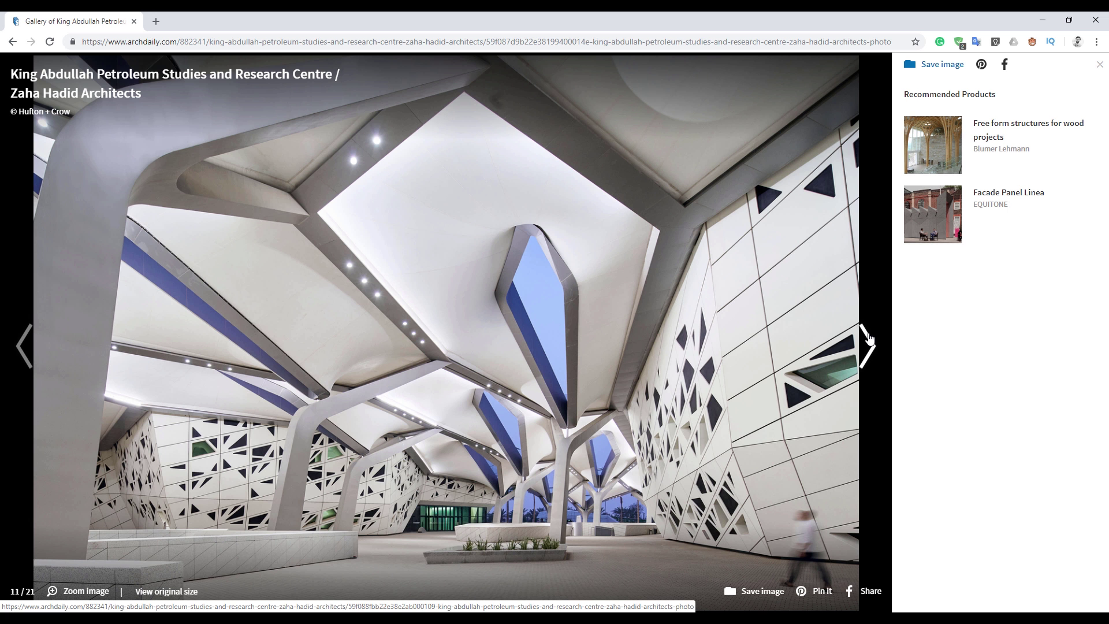
{"action": "left_click", "coordinate": [869, 338]}
{"action": "left_click", "coordinate": [869, 337]}
{"action": "left_click", "coordinate": [864, 338]}
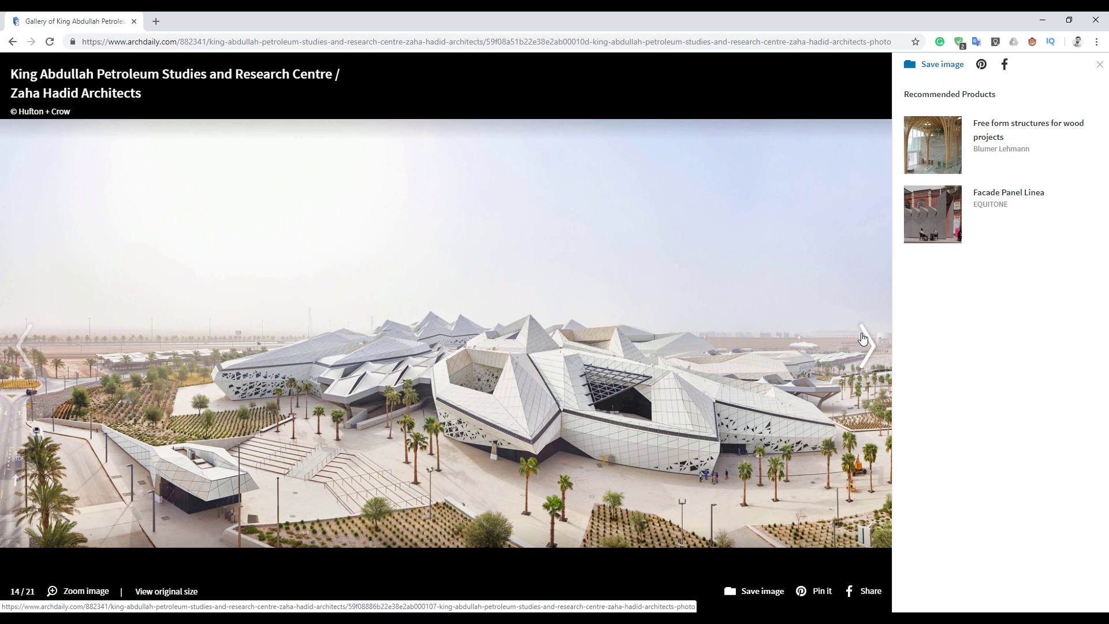
{"action": "left_click", "coordinate": [863, 338]}
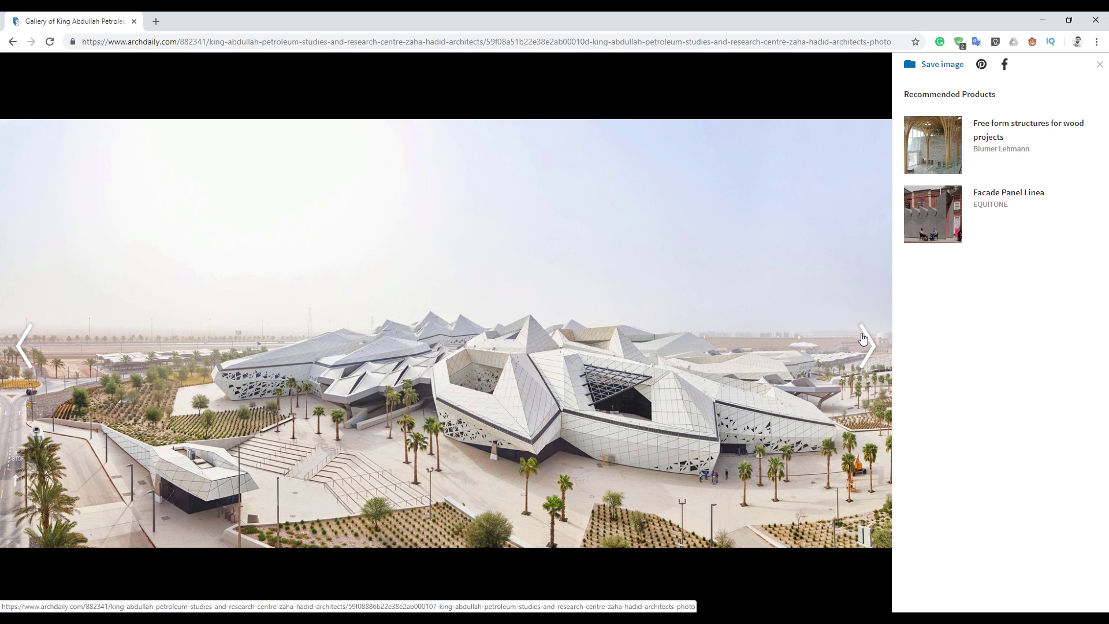
{"action": "left_click", "coordinate": [863, 338]}
{"action": "left_click", "coordinate": [863, 338]}
{"action": "left_click", "coordinate": [863, 338]}
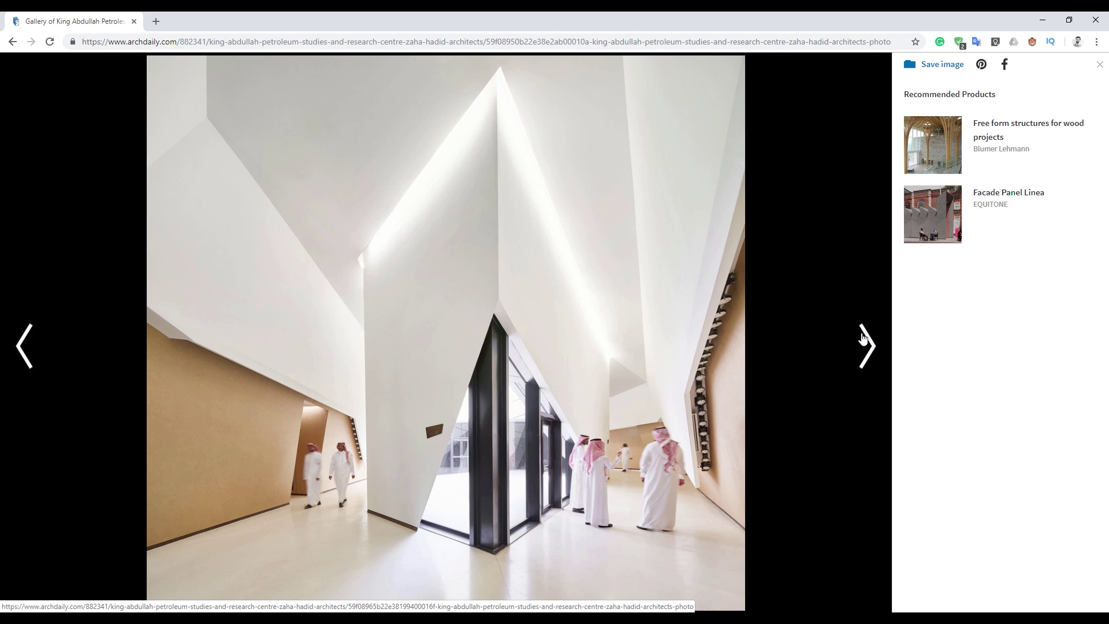
{"action": "left_click", "coordinate": [863, 338]}
{"action": "left_click", "coordinate": [862, 338]}
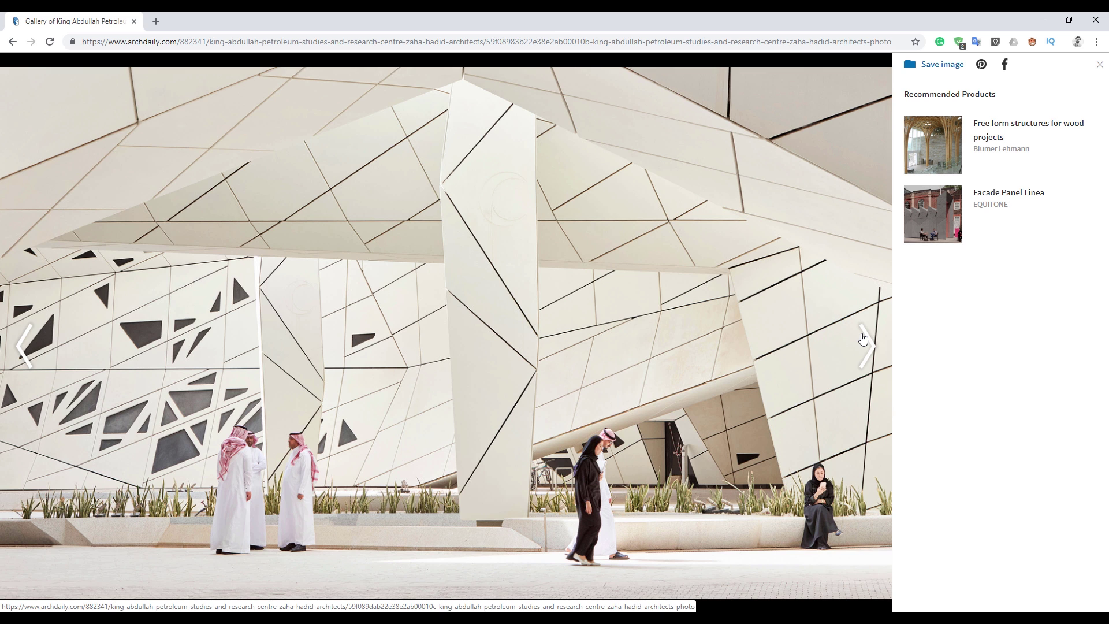
{"action": "left_click", "coordinate": [863, 338]}
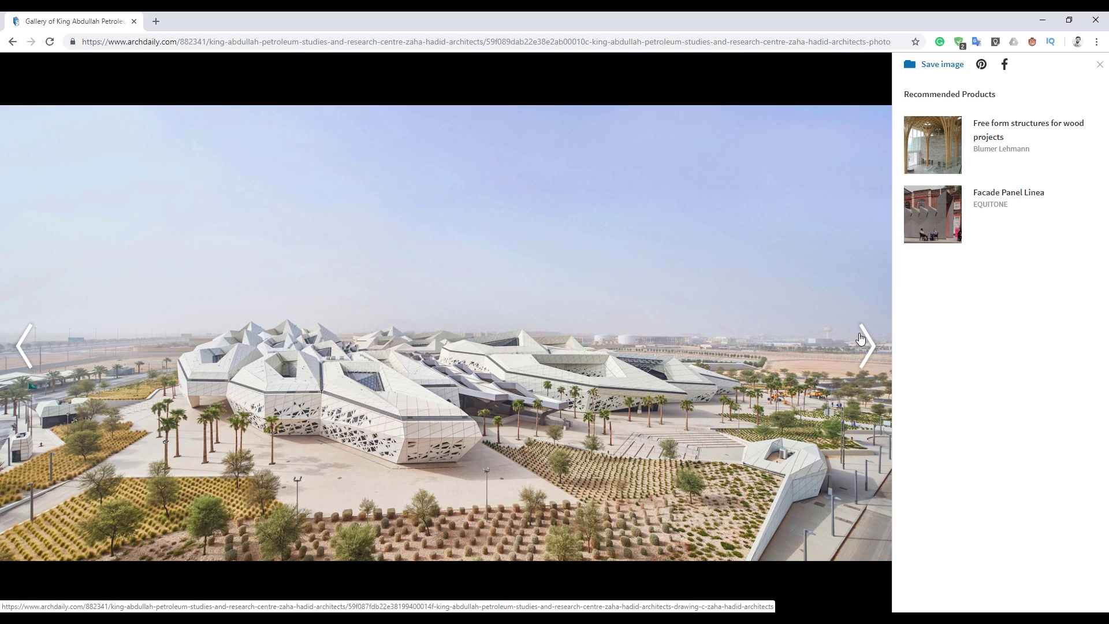
{"action": "left_click", "coordinate": [861, 347]}
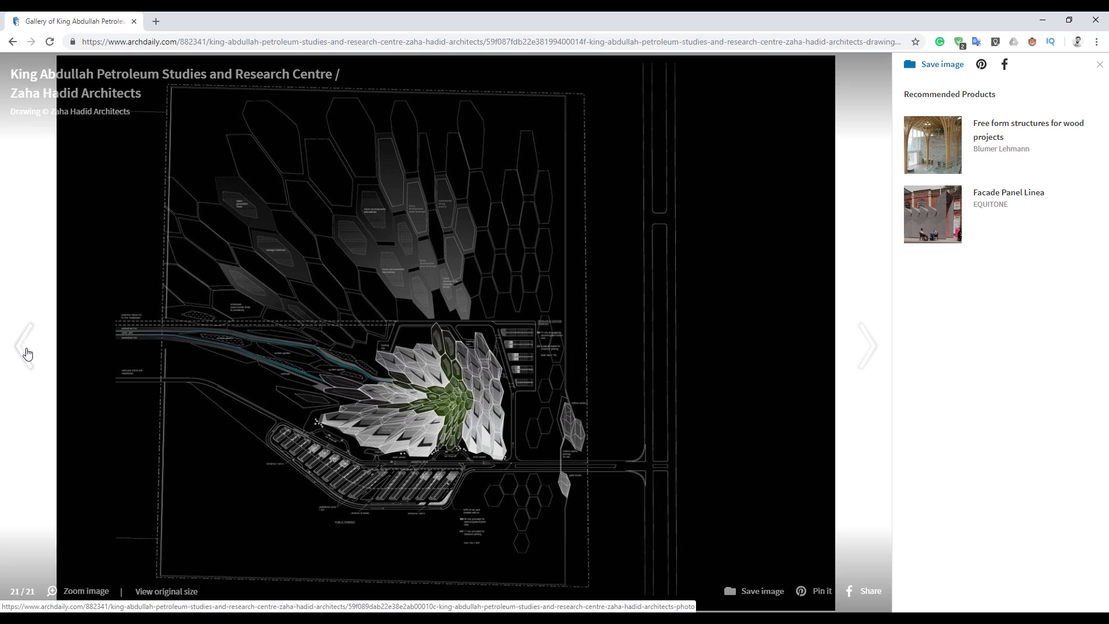
{"action": "left_click", "coordinate": [25, 346]}
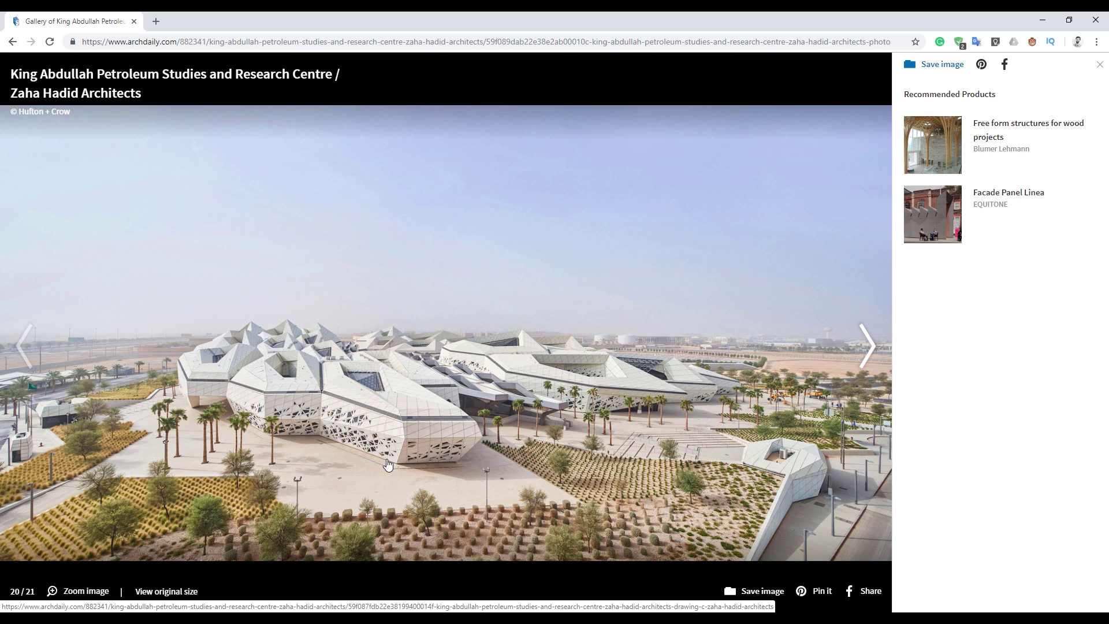
- Switch back to Revit and sketch a rectangle of model lines on the Level 1 work plane
{"action": "key", "text": "alt+Tab"}
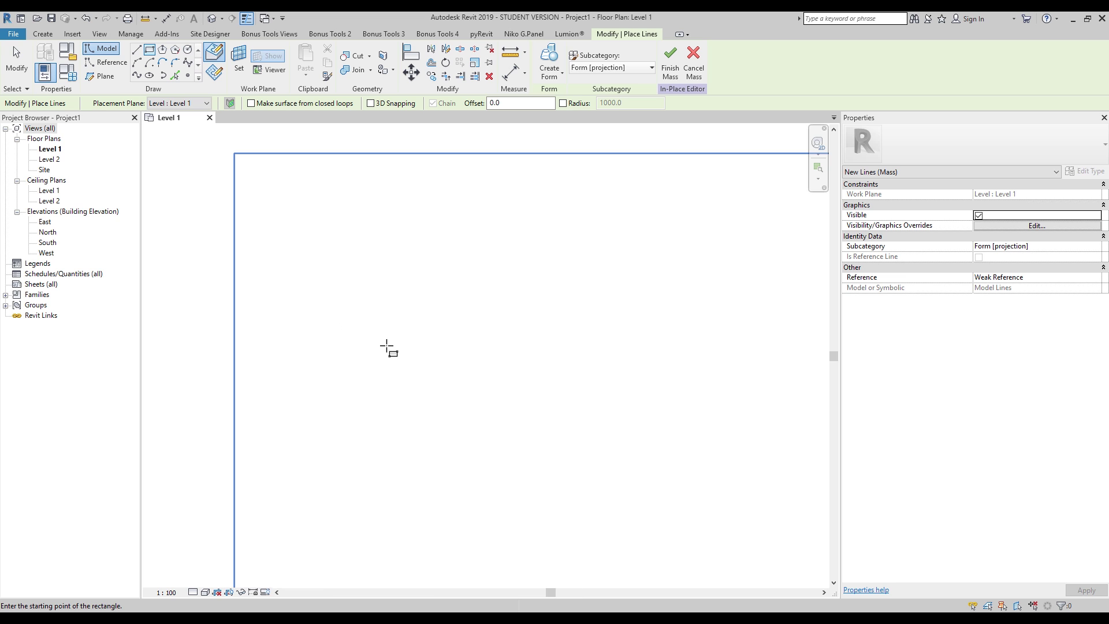
{"action": "left_click", "coordinate": [377, 307]}
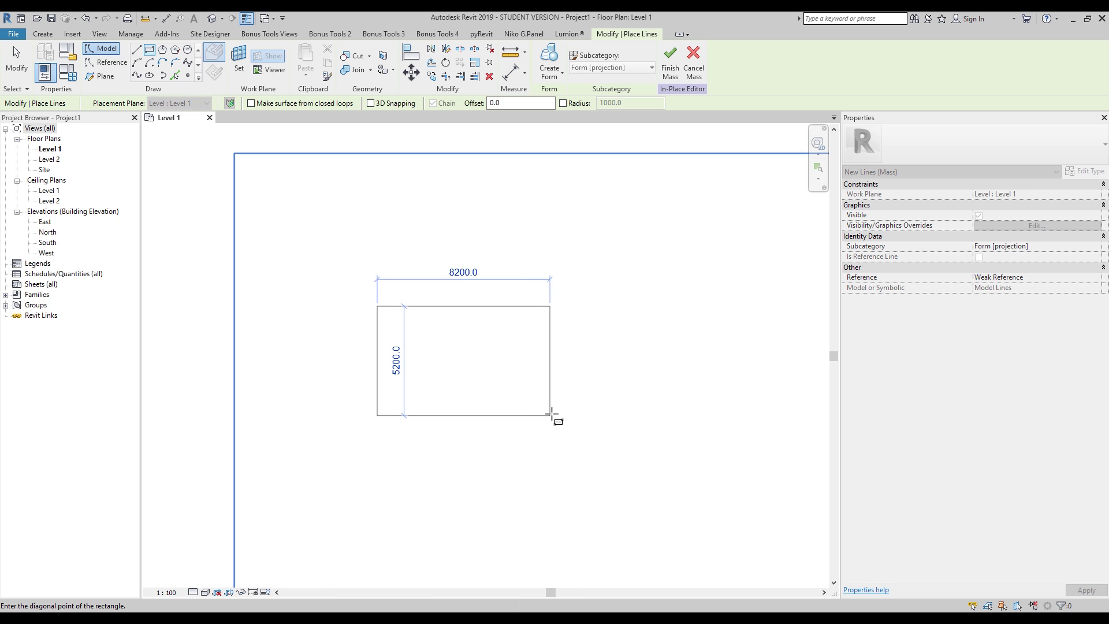
{"action": "left_click", "coordinate": [574, 431]}
{"action": "key", "text": "Escape"}
{"action": "key", "text": "Escape"}
{"action": "scroll", "coordinate": [472, 309], "scroll_direction": "up", "scroll_amount": 2}
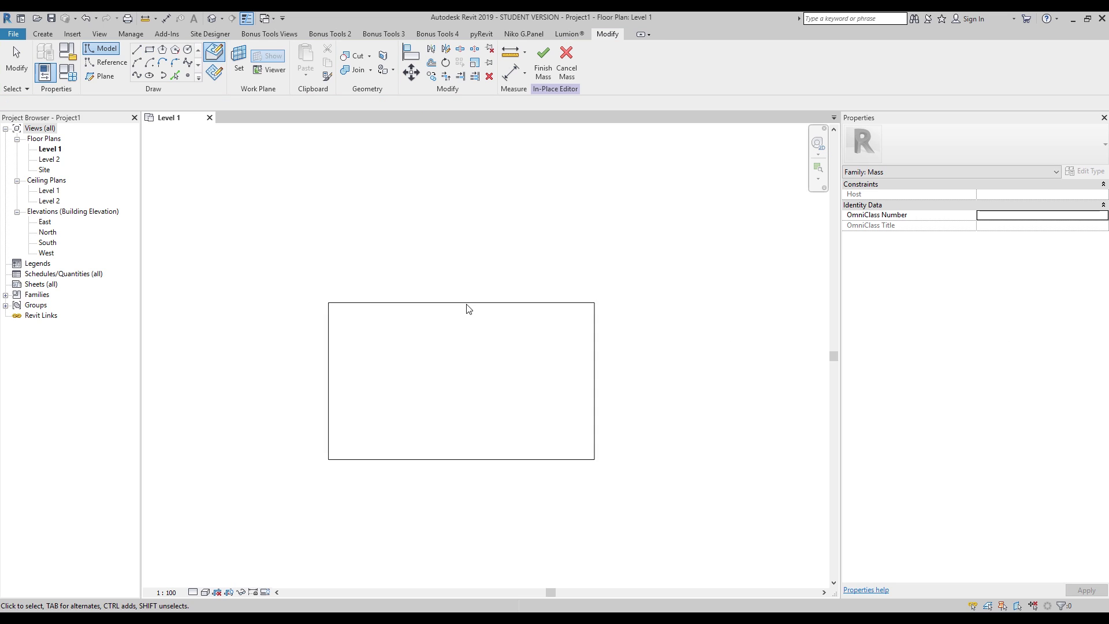
- Draw a chain of four lines from the rectangle's upper edge, around its left side, to its lower-right corner
{"action": "scroll", "coordinate": [439, 316], "scroll_direction": "up", "scroll_amount": 2}
{"action": "left_click", "coordinate": [136, 49]}
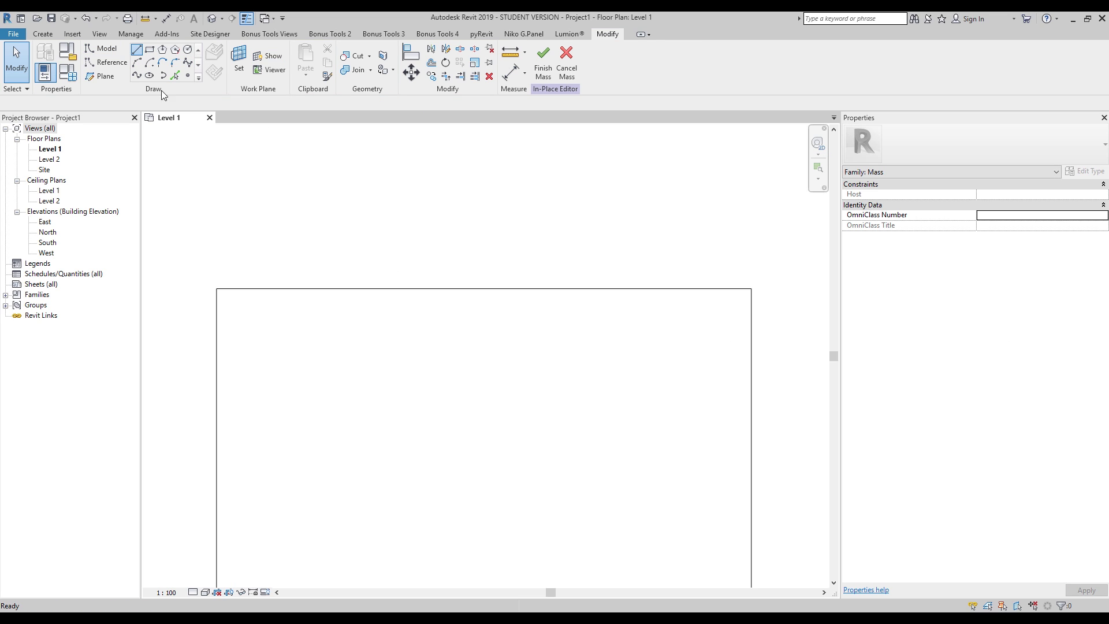
{"action": "left_click", "coordinate": [413, 291]}
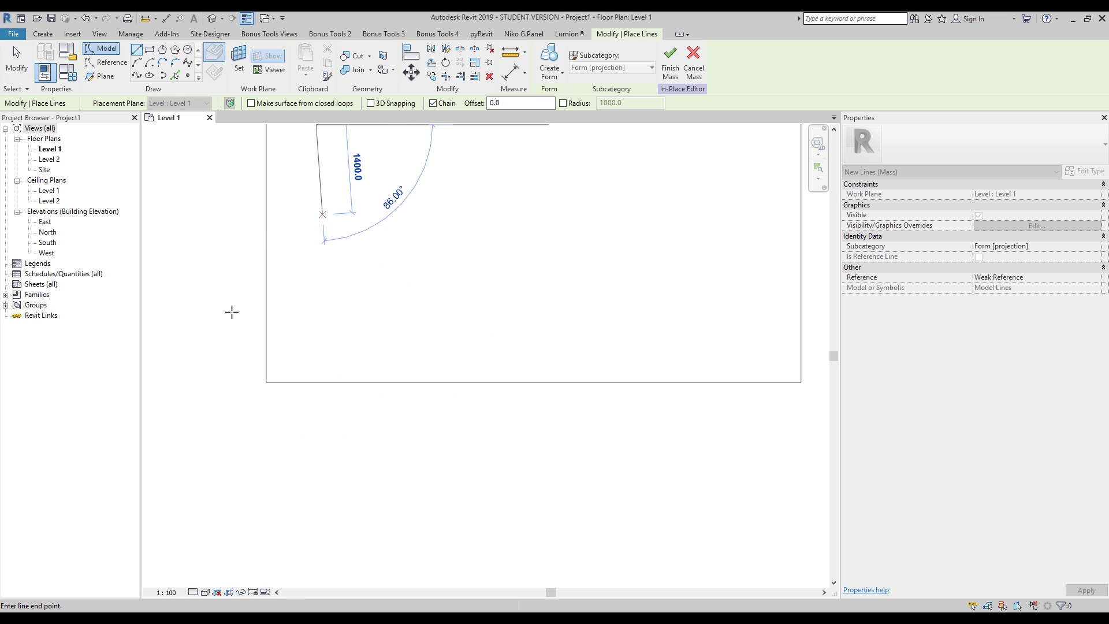
{"action": "left_click", "coordinate": [251, 272]}
{"action": "left_click", "coordinate": [334, 440]}
{"action": "middle_click_drag", "start_coordinate": [663, 409], "coordinate": [582, 425]}
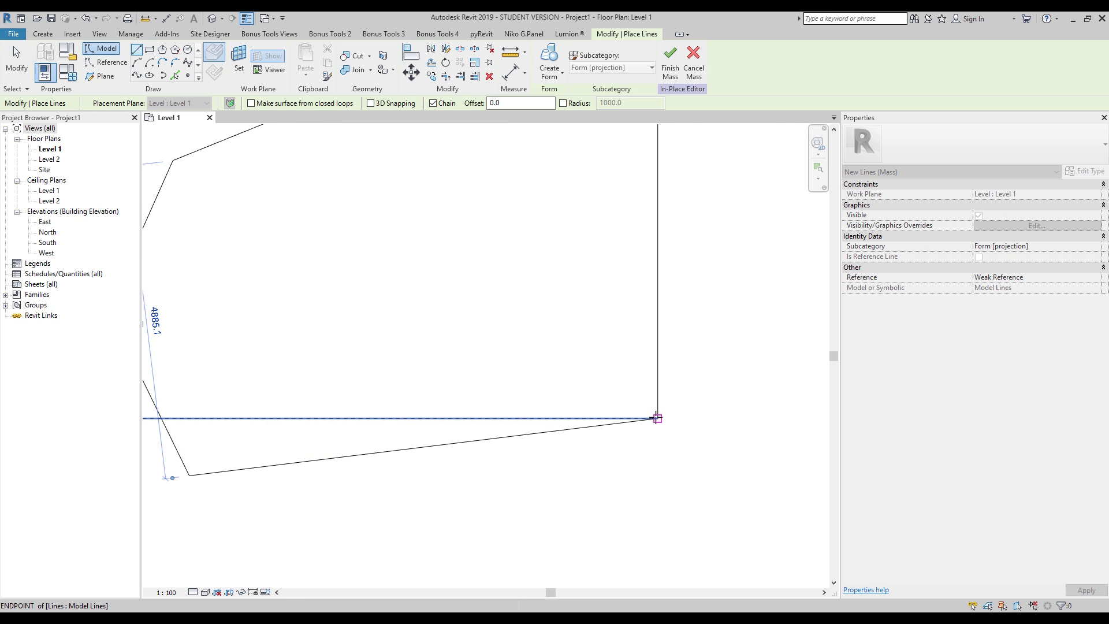
{"action": "left_click", "coordinate": [657, 418]}
{"action": "scroll", "coordinate": [565, 308], "scroll_direction": "down", "scroll_amount": 3}
{"action": "middle_click_drag", "start_coordinate": [565, 307], "coordinate": [578, 346]}
{"action": "key", "text": "Escape"}
{"action": "key", "text": "Escape"}
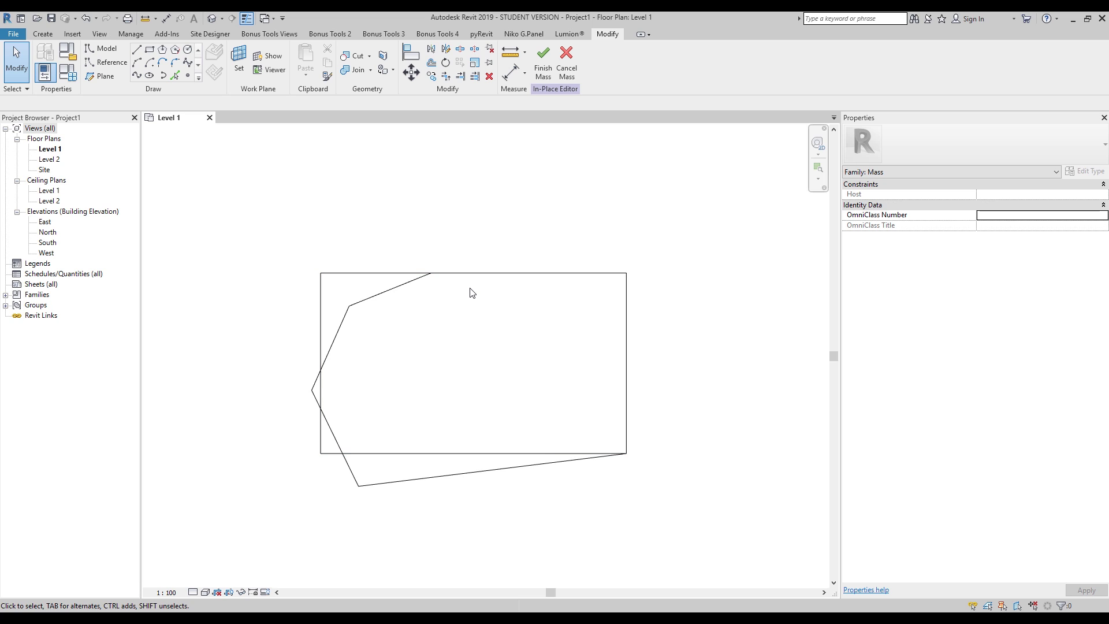
- Trim and delete the surplus rectangle lines to leave a closed six-sided outline, and shift its lowest left corner to the right
{"action": "key", "text": "t"}
{"action": "key", "text": "r"}
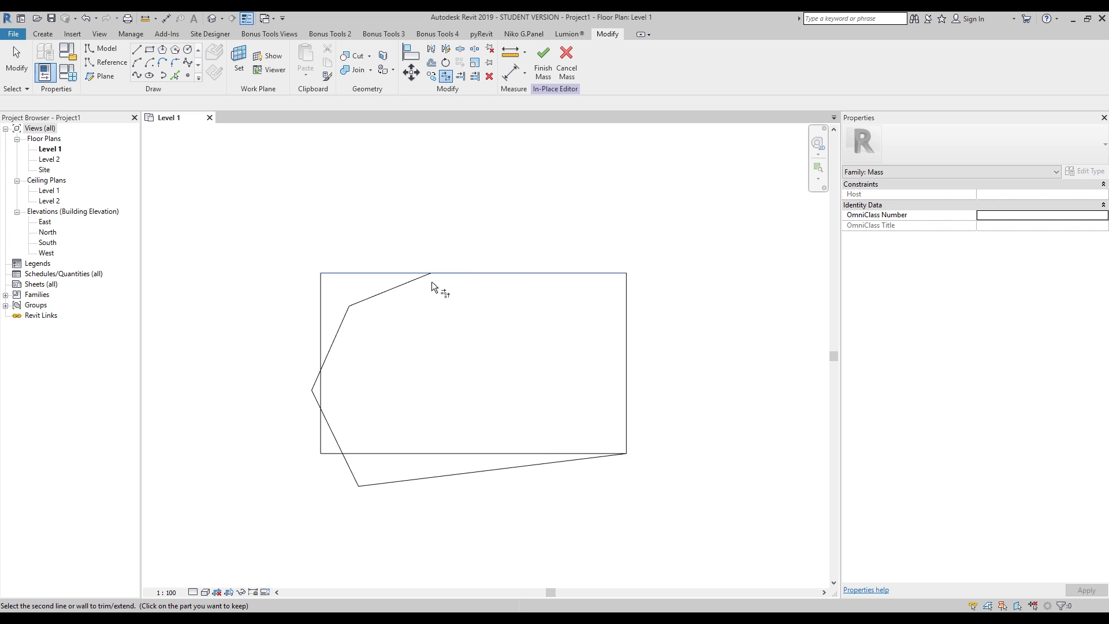
{"action": "key", "text": "Escape"}
{"action": "left_click_drag", "start_coordinate": [406, 439], "coordinate": [256, 474]}
{"action": "key", "text": "Delete"}
{"action": "key", "text": "Delete"}
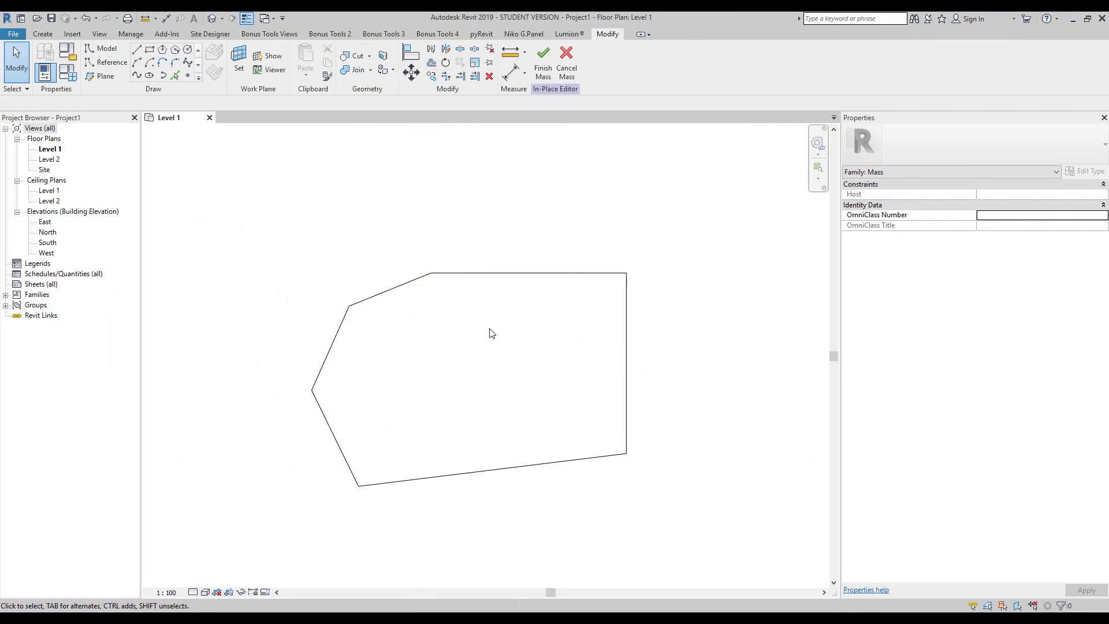
{"action": "left_click_drag", "start_coordinate": [327, 423], "coordinate": [339, 447]}
{"action": "left_click", "coordinate": [398, 505]}
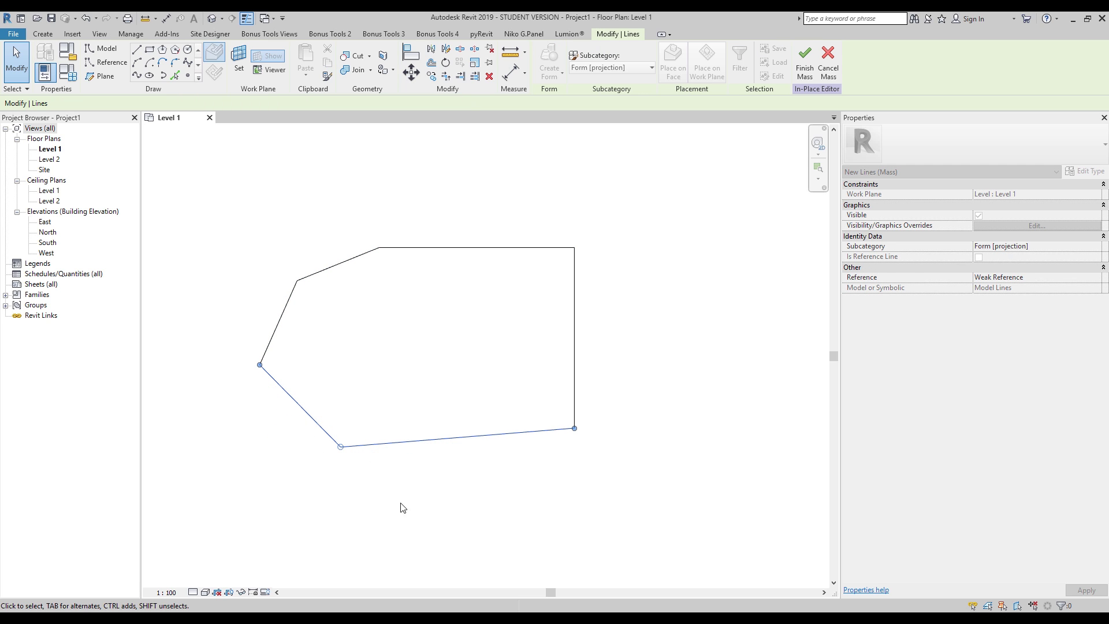
- Create a solid form from all the lines of the closed six-sided outline
{"action": "middle_click_drag", "start_coordinate": [398, 352], "coordinate": [499, 374]}
{"action": "left_click_drag", "start_coordinate": [290, 210], "coordinate": [760, 513]}
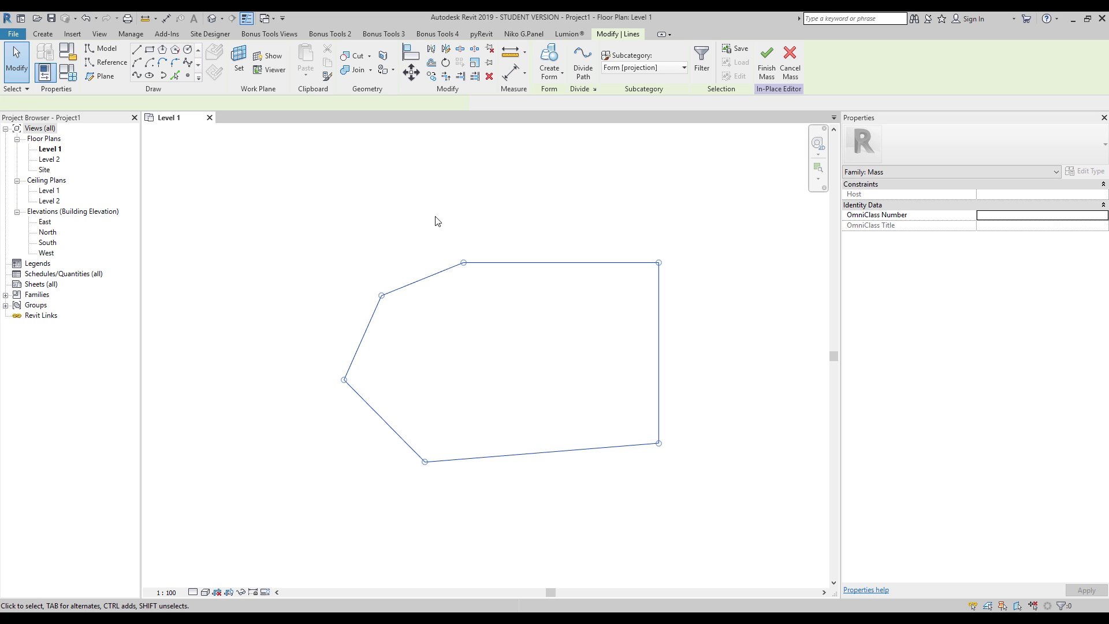
{"action": "left_click", "coordinate": [549, 61]}
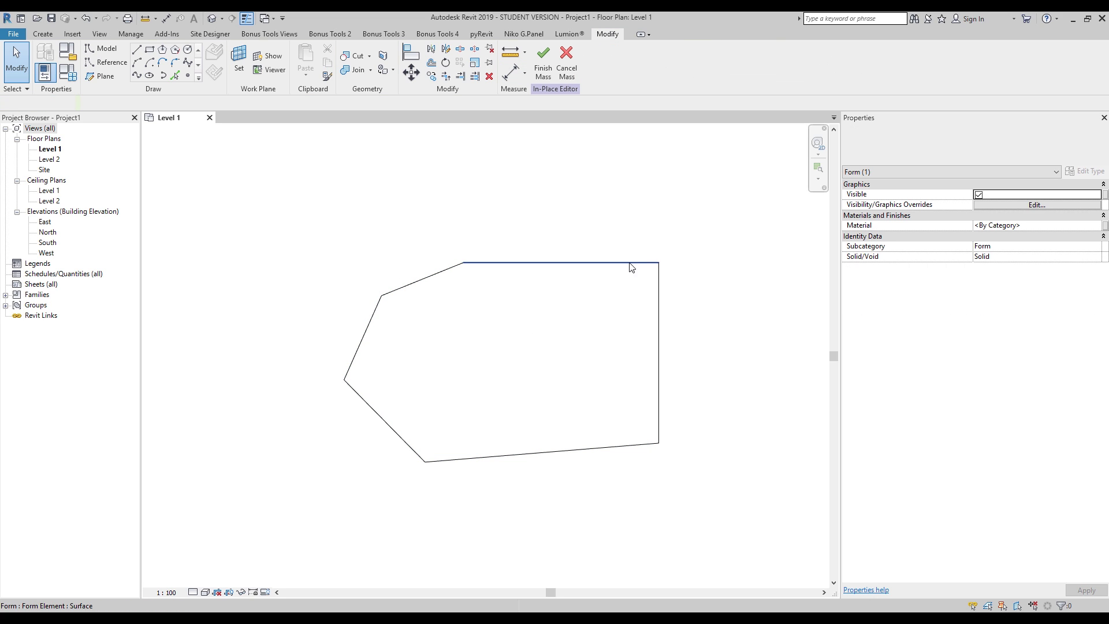
{"action": "key", "text": "Escape"}
- Open the 3D view and set the form's height to 4500 using its top face
{"action": "left_click", "coordinate": [212, 19]}
{"action": "mouse_move", "coordinate": [463, 411]}
{"action": "middle_mouse_down", "text": "shift"}
{"action": "mouse_move", "coordinate": [550, 374]}
{"action": "mouse_move", "coordinate": [430, 407]}
{"action": "mouse_move", "coordinate": [508, 421]}
{"action": "mouse_move", "coordinate": [484, 412]}
{"action": "middle_mouse_up", "text": "shift"}
{"action": "scroll", "coordinate": [479, 436], "scroll_direction": "up", "scroll_amount": 2}
{"action": "left_click", "coordinate": [480, 436]}
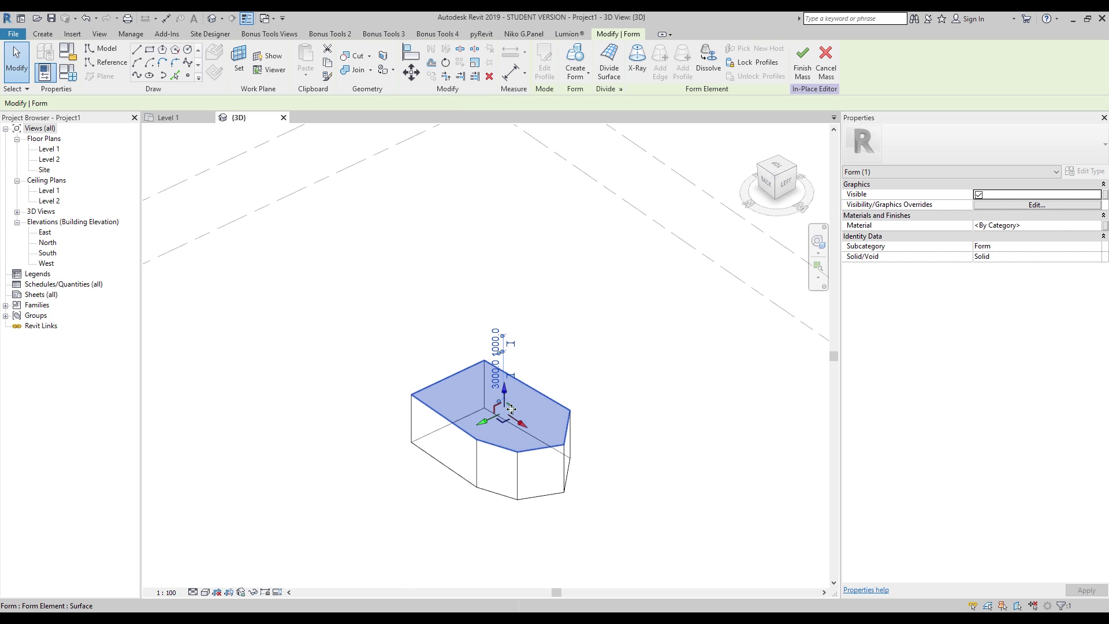
{"action": "scroll", "coordinate": [510, 426], "scroll_direction": "up", "scroll_amount": 1}
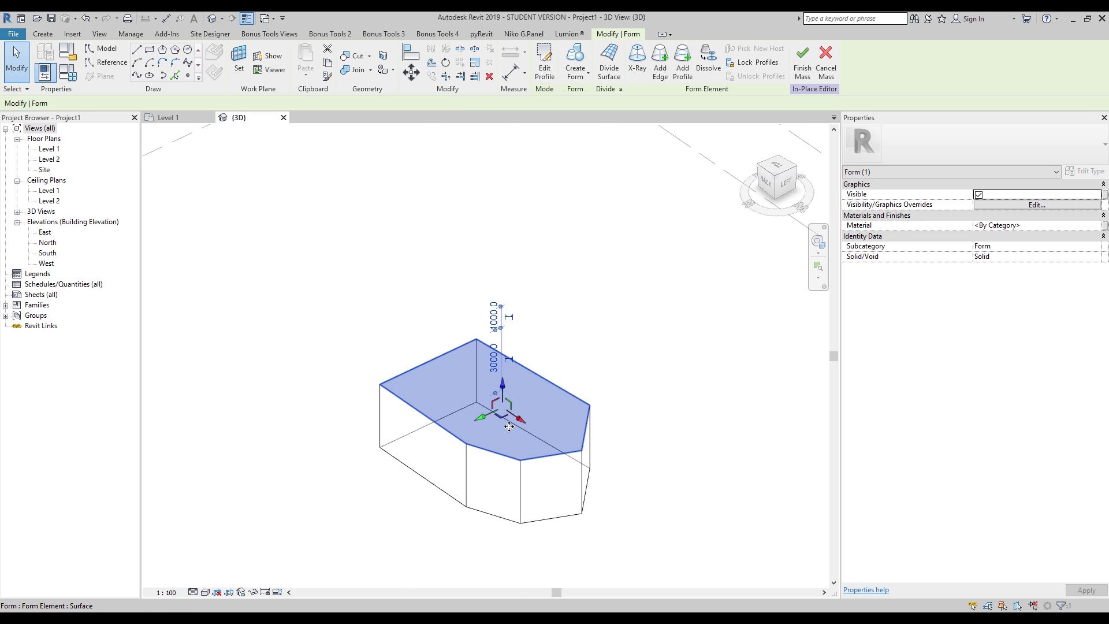
{"action": "left_click", "coordinate": [493, 358]}
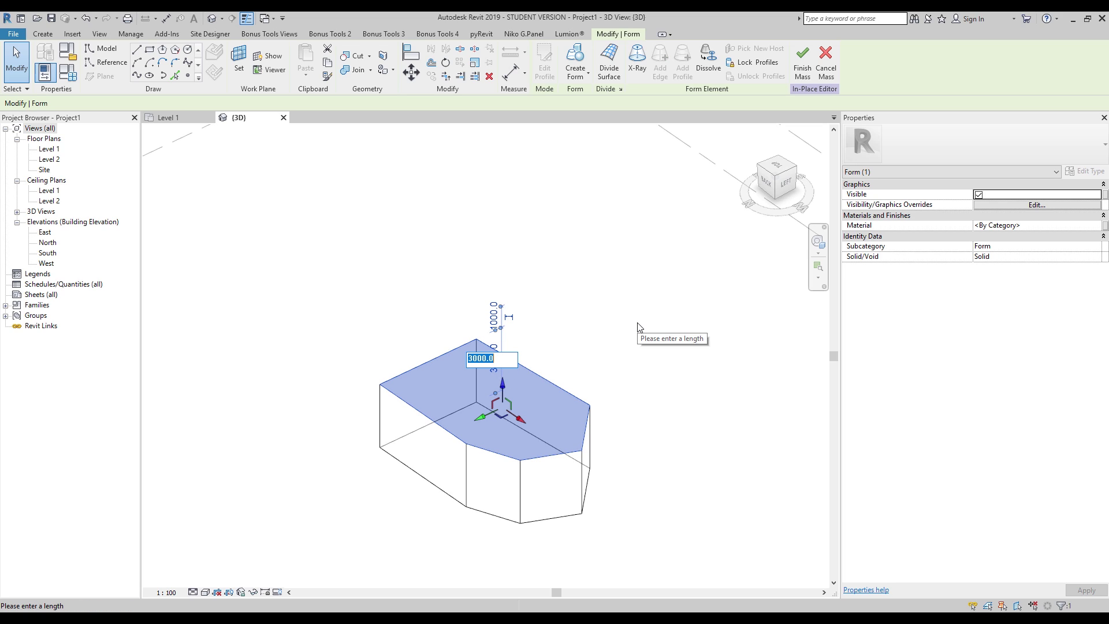
{"action": "type", "text": "4500"}
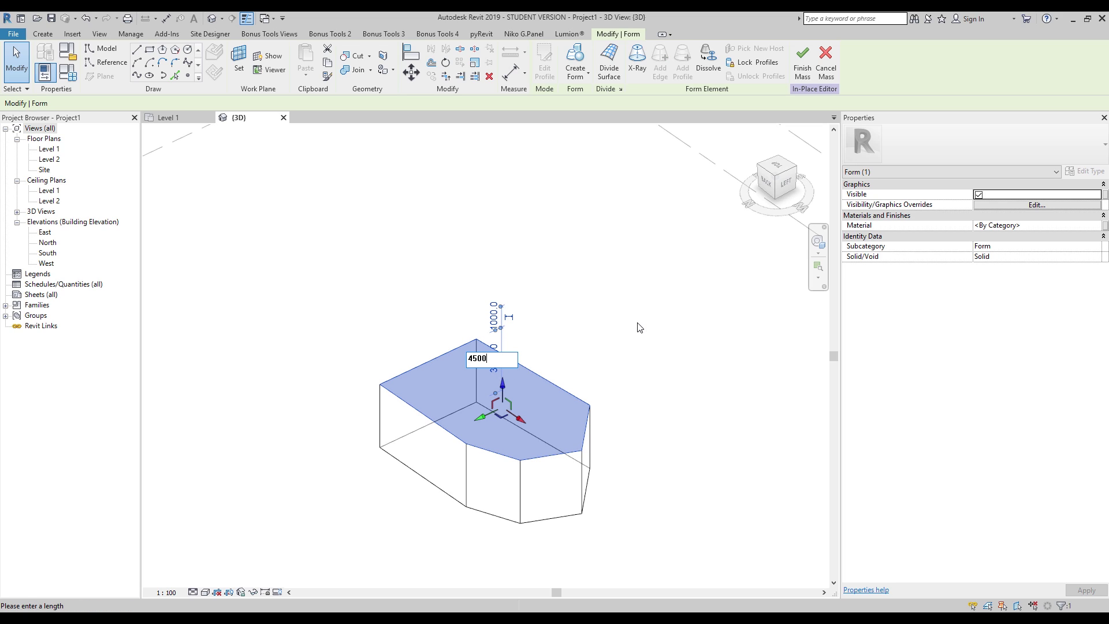
{"action": "key", "text": "Return"}
- Scale the form's top face up graphically so that the side walls lean outward from the base
{"action": "middle_click_drag", "start_coordinate": [657, 403], "coordinate": [487, 202], "text": "shift"}
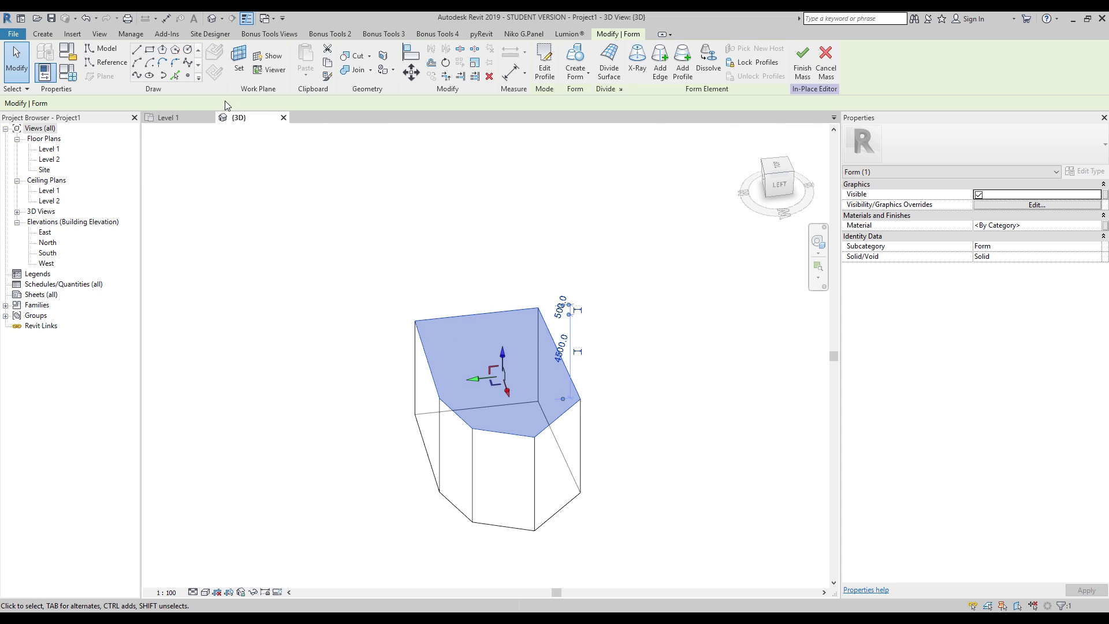
{"action": "middle_click_drag", "start_coordinate": [603, 274], "coordinate": [680, 300], "text": "shift"}
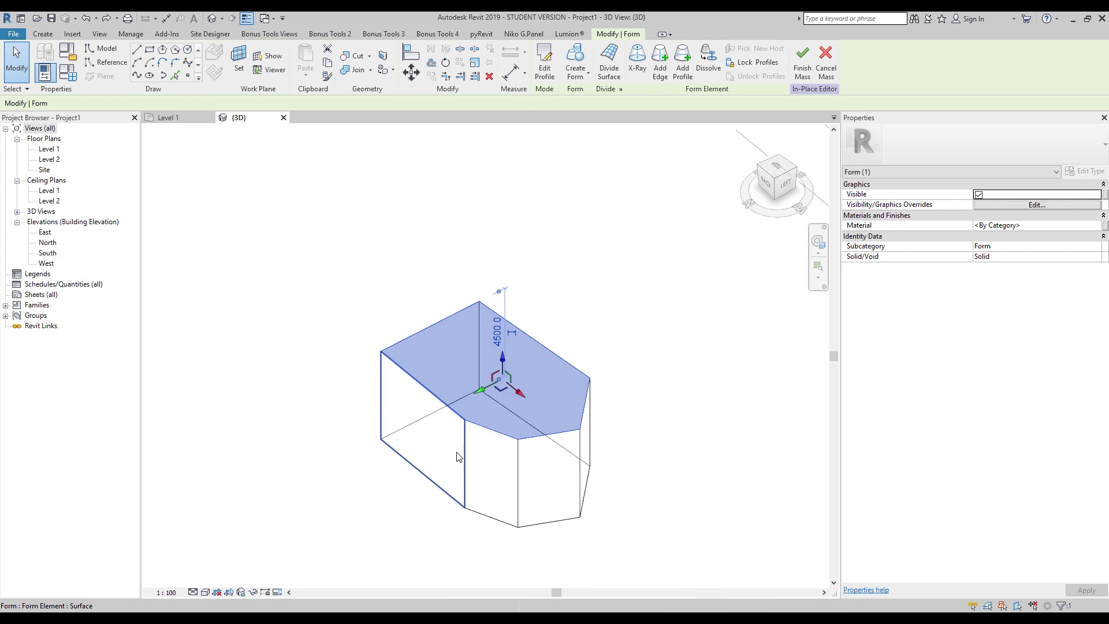
{"action": "middle_click_drag", "start_coordinate": [458, 457], "coordinate": [416, 109], "text": "shift"}
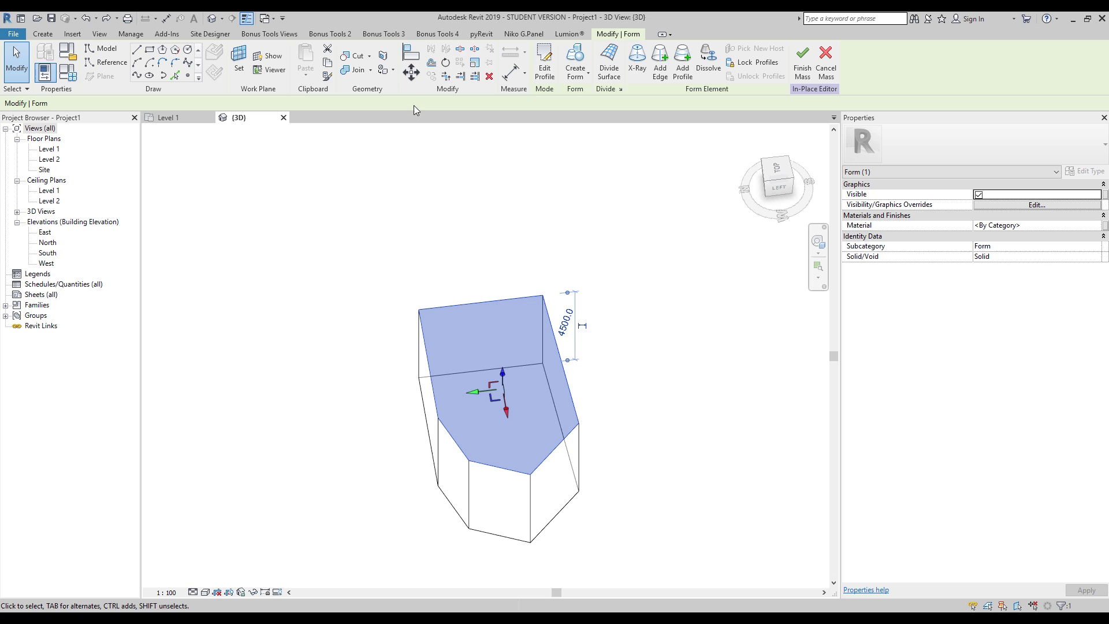
{"action": "left_click", "coordinate": [477, 66]}
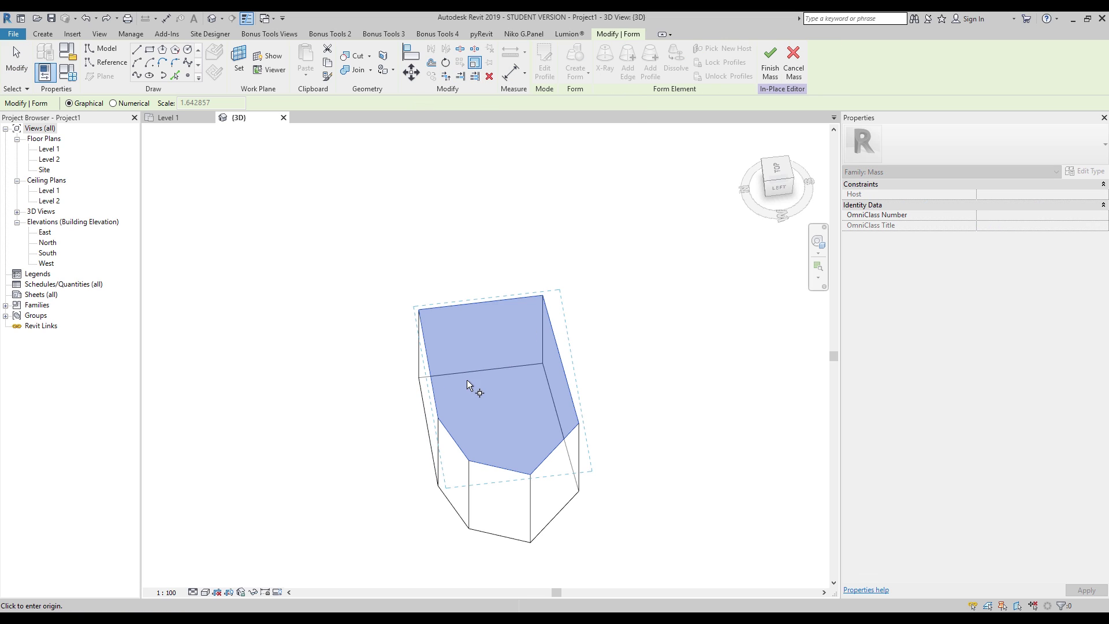
{"action": "left_click", "coordinate": [439, 391]}
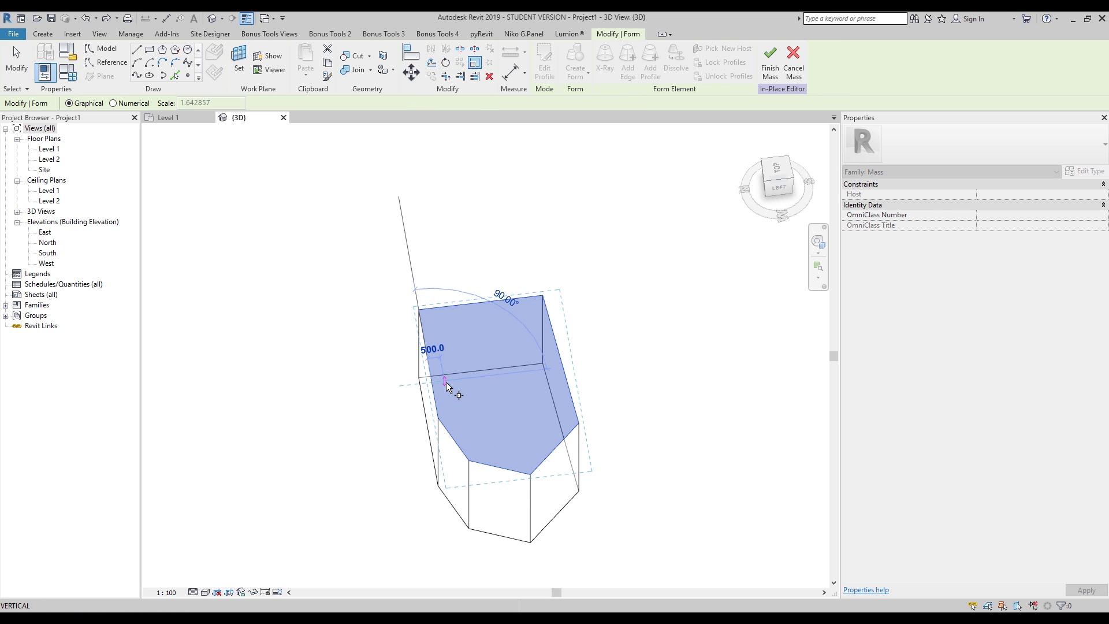
{"action": "left_click", "coordinate": [456, 380]}
{"action": "middle_click_drag", "start_coordinate": [629, 384], "coordinate": [687, 298], "text": "shift"}
{"action": "left_click", "coordinate": [359, 407]}
{"action": "middle_click_drag", "start_coordinate": [359, 409], "coordinate": [479, 459], "text": "shift"}
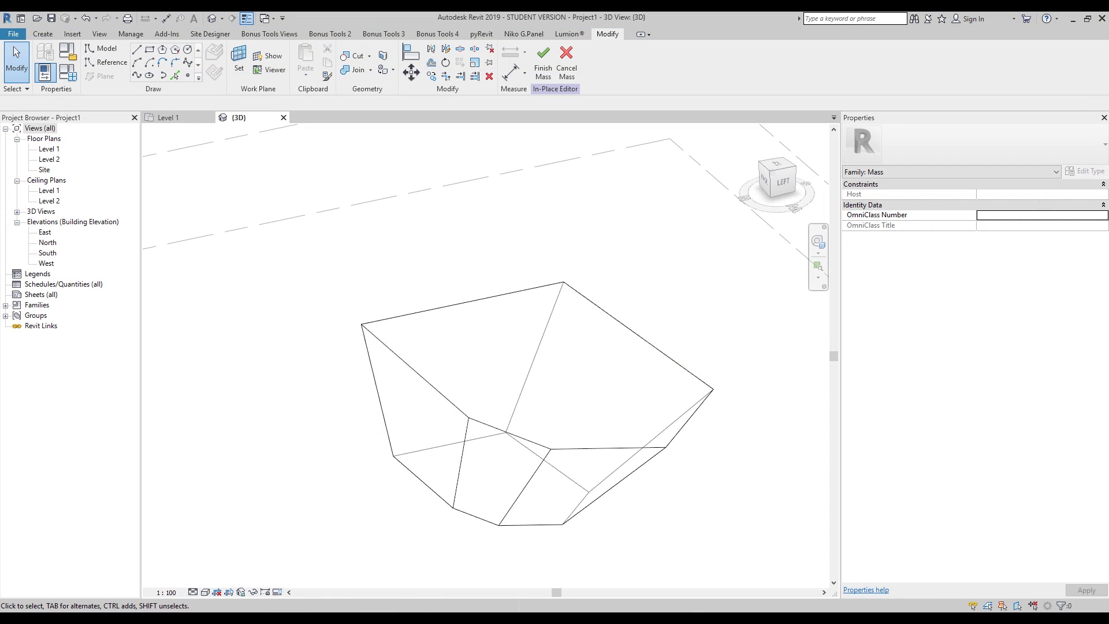
- Check the research centre's aerial photo in Chrome, return to Revit and create a second form 5000 high on the enlarged top face
{"action": "left_click", "coordinate": [359, 569]}
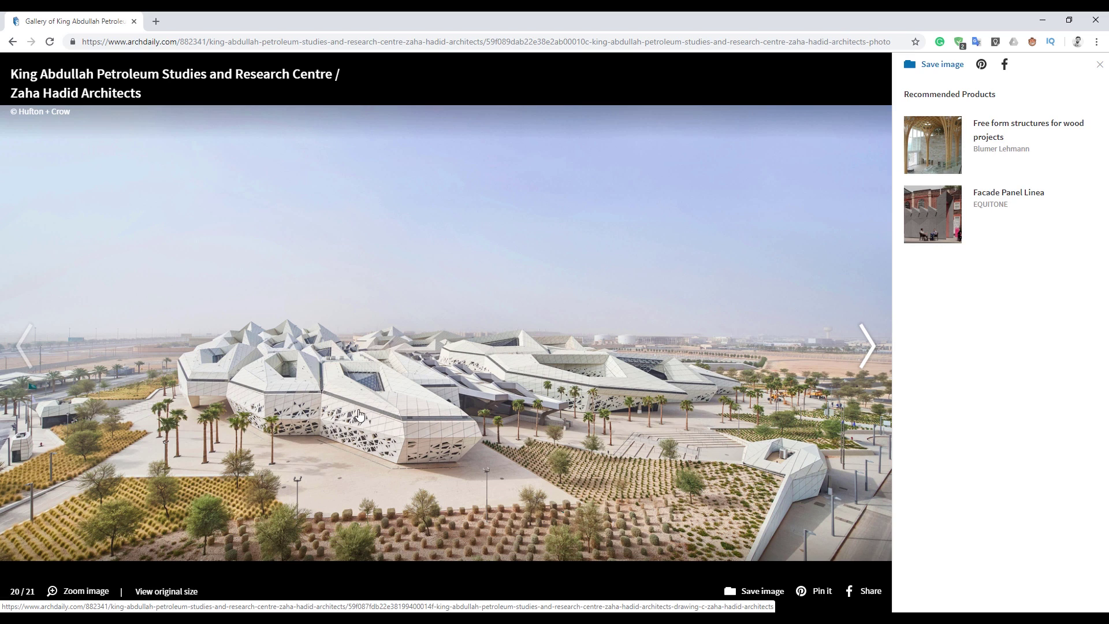
{"action": "left_click", "coordinate": [1042, 19]}
{"action": "left_click", "coordinate": [536, 375]}
{"action": "mouse_move", "coordinate": [536, 375]}
{"action": "middle_mouse_down", "text": "shift"}
{"action": "mouse_move", "coordinate": [502, 388]}
{"action": "mouse_move", "coordinate": [493, 414]}
{"action": "mouse_move", "coordinate": [540, 389]}
{"action": "mouse_move", "coordinate": [539, 376]}
{"action": "middle_mouse_up", "text": "shift"}
{"action": "left_click", "coordinate": [576, 57]}
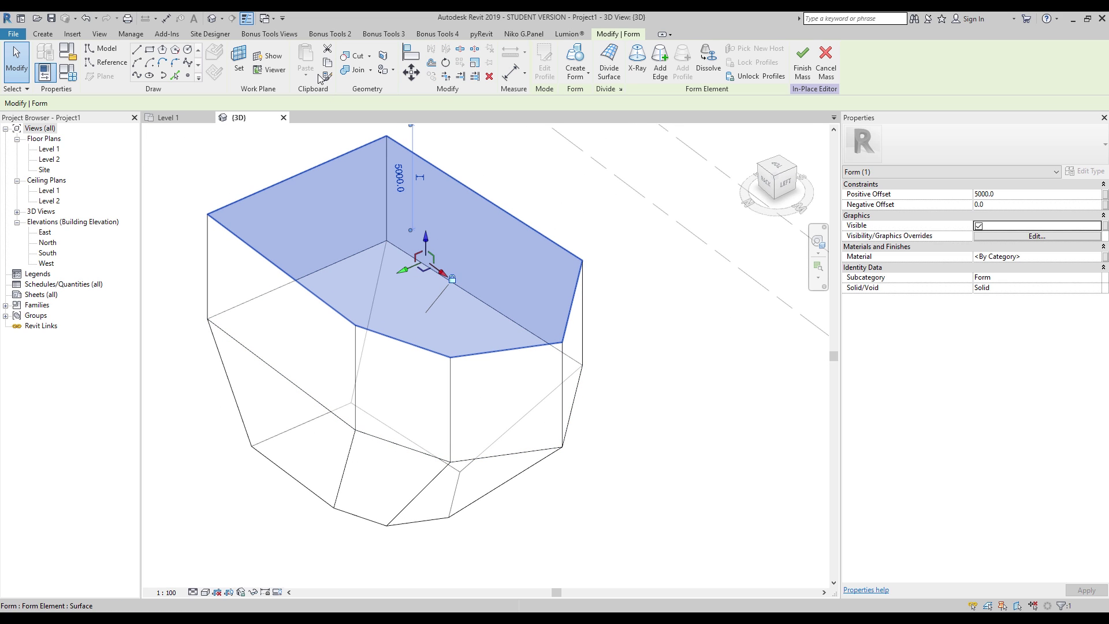
{"action": "left_click", "coordinate": [410, 53]}
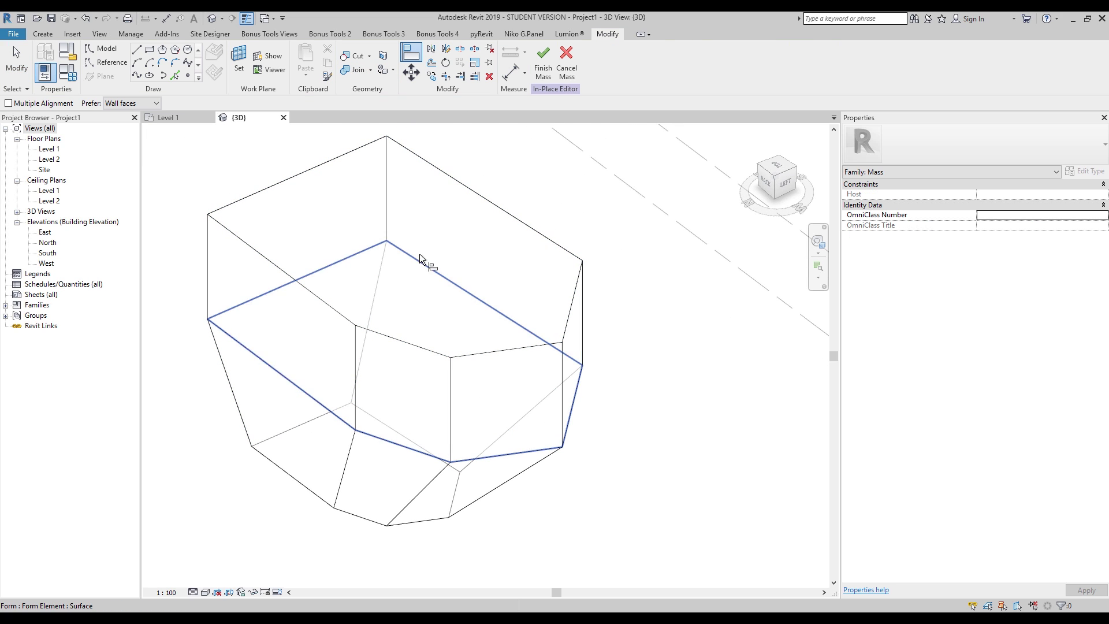
{"action": "key", "text": "r"}
{"action": "key", "text": "e"}
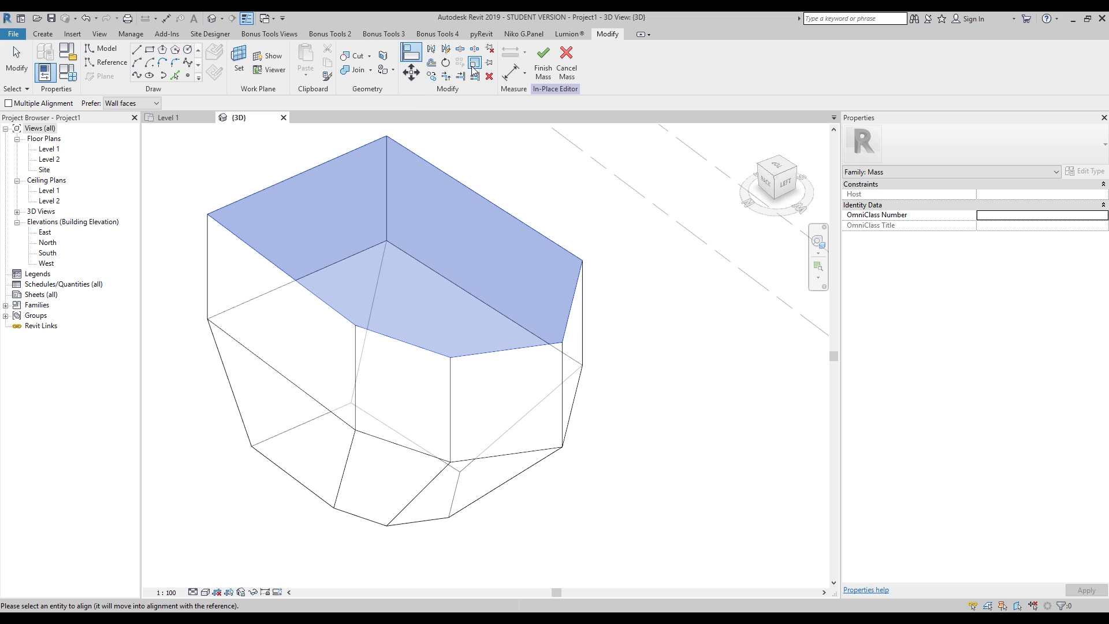
{"action": "left_click", "coordinate": [463, 235]}
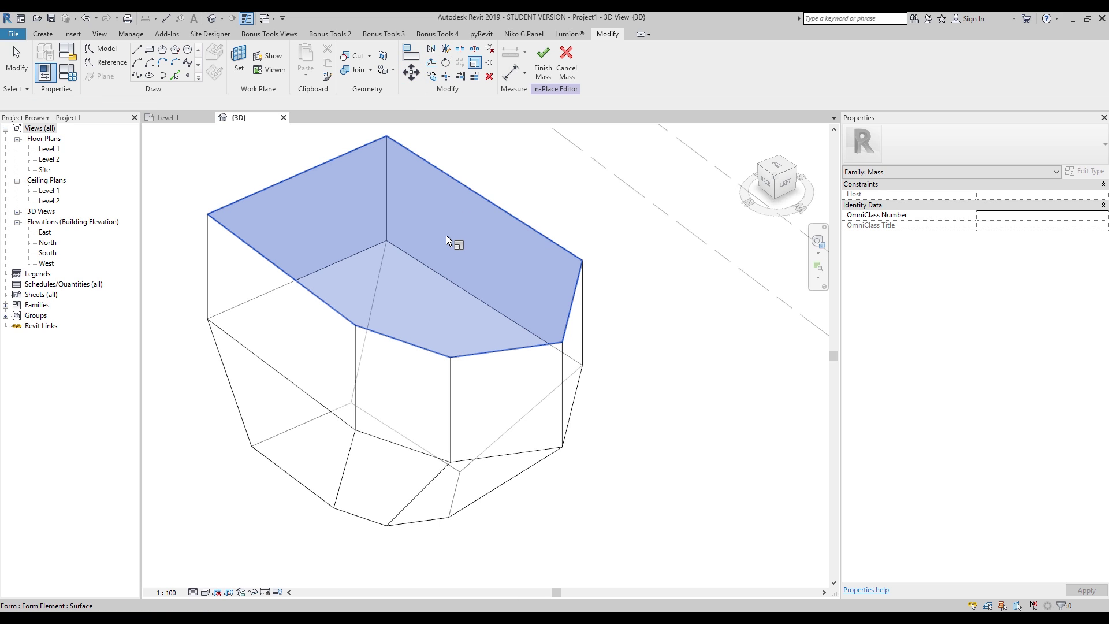
{"action": "key", "text": "Return"}
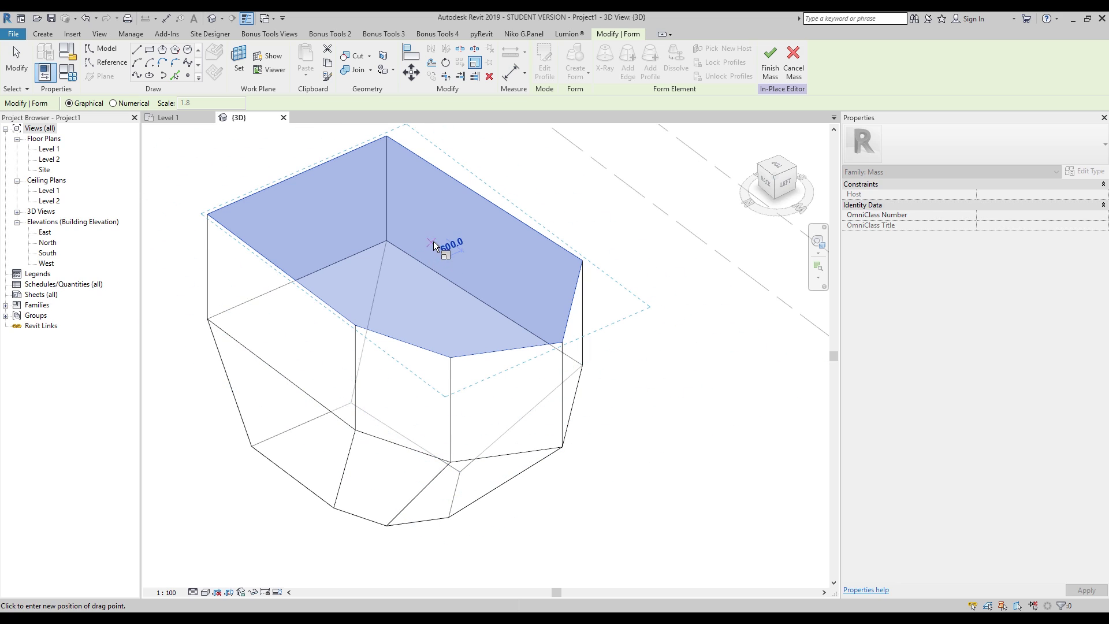
{"action": "key", "text": "Escape"}
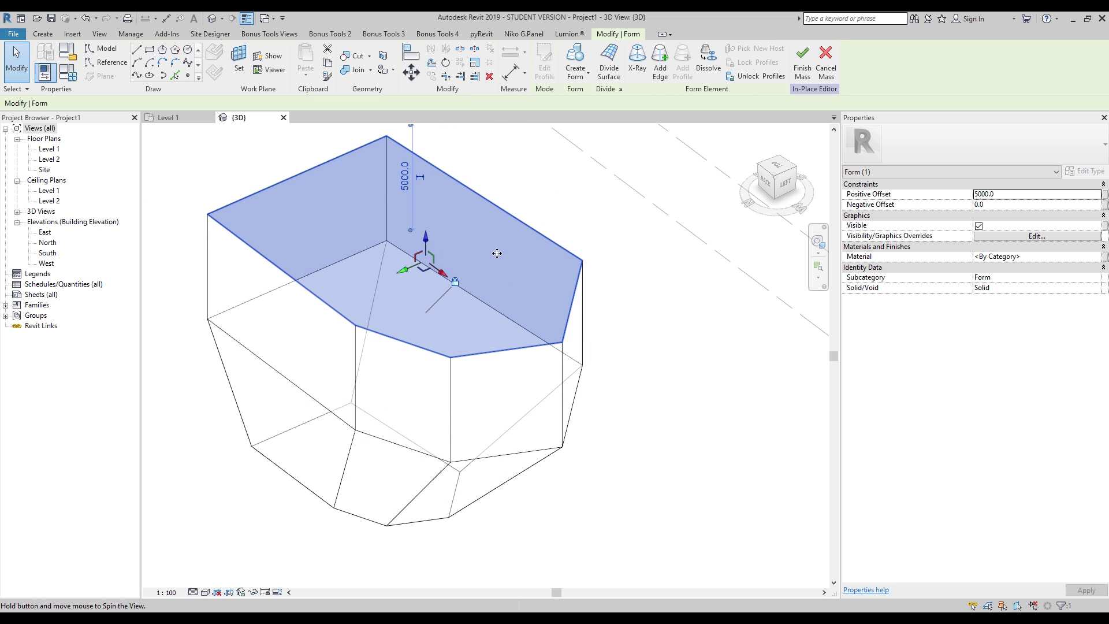
- Set the 3D view to top and try to scale the upper form's top face graphically
{"action": "left_click", "coordinate": [780, 166]}
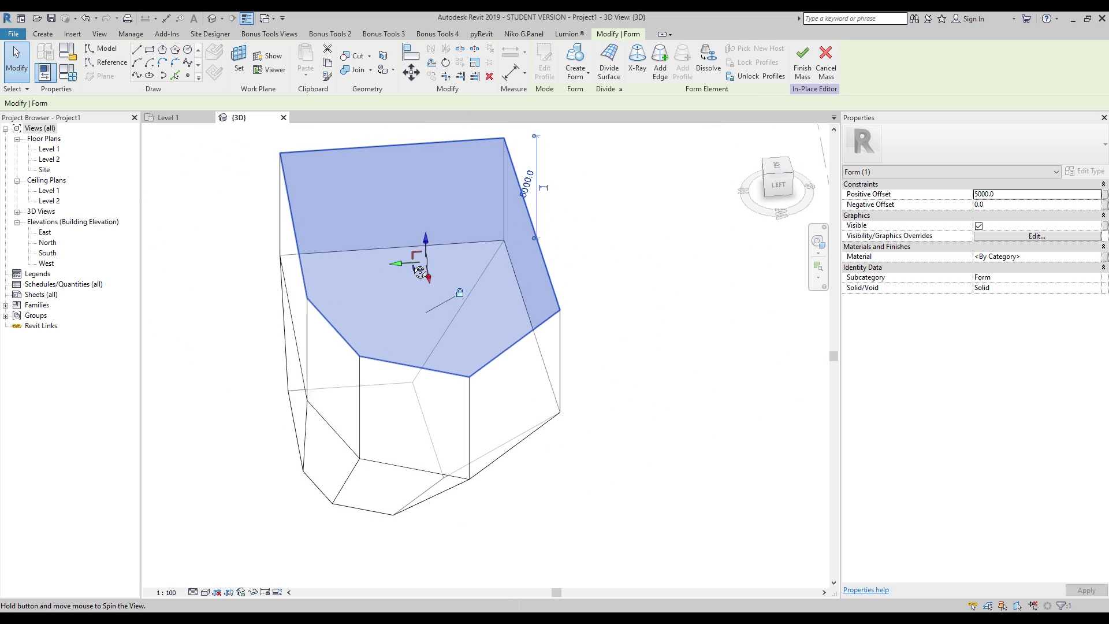
{"action": "left_click", "coordinate": [776, 172]}
{"action": "key", "text": "r"}
{"action": "key", "text": "e"}
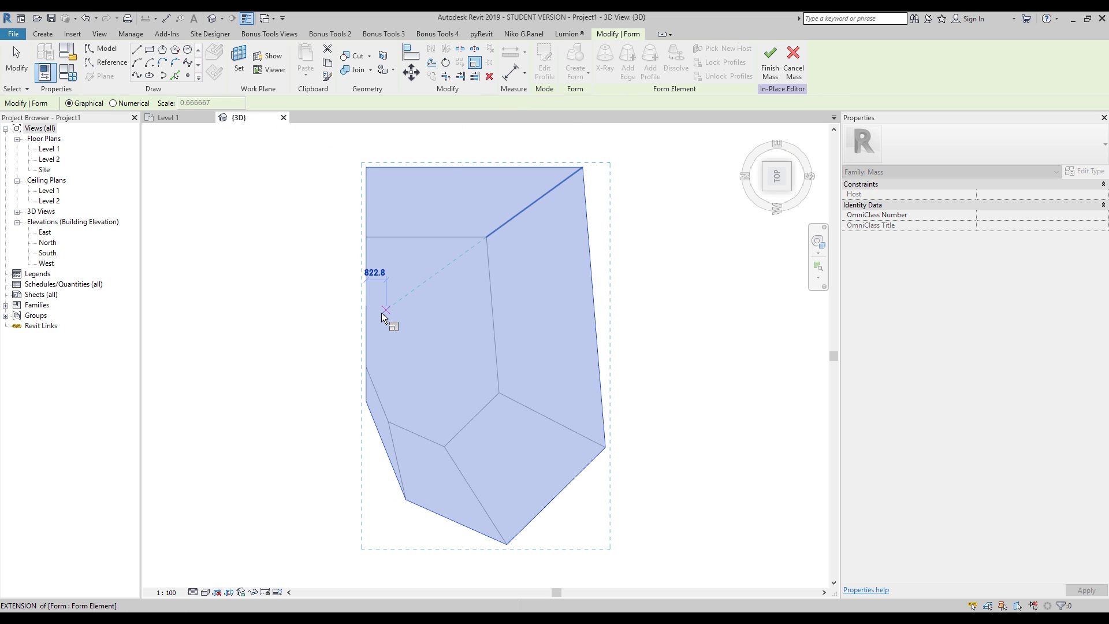
{"action": "scroll", "coordinate": [378, 315], "scroll_direction": "up", "scroll_amount": 3}
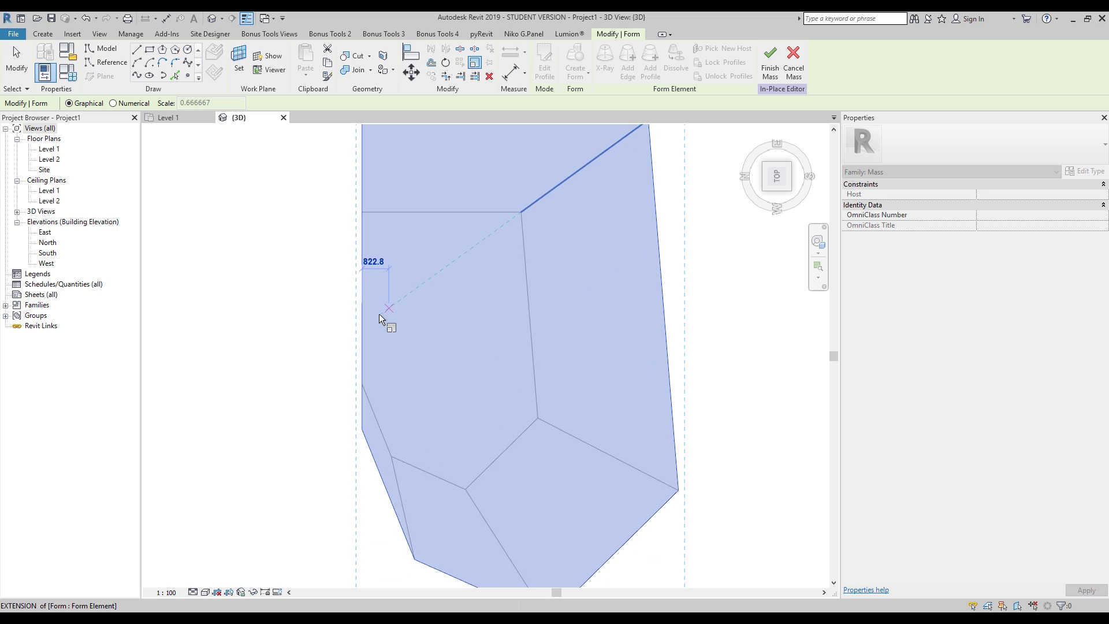
{"action": "left_click", "coordinate": [378, 301]}
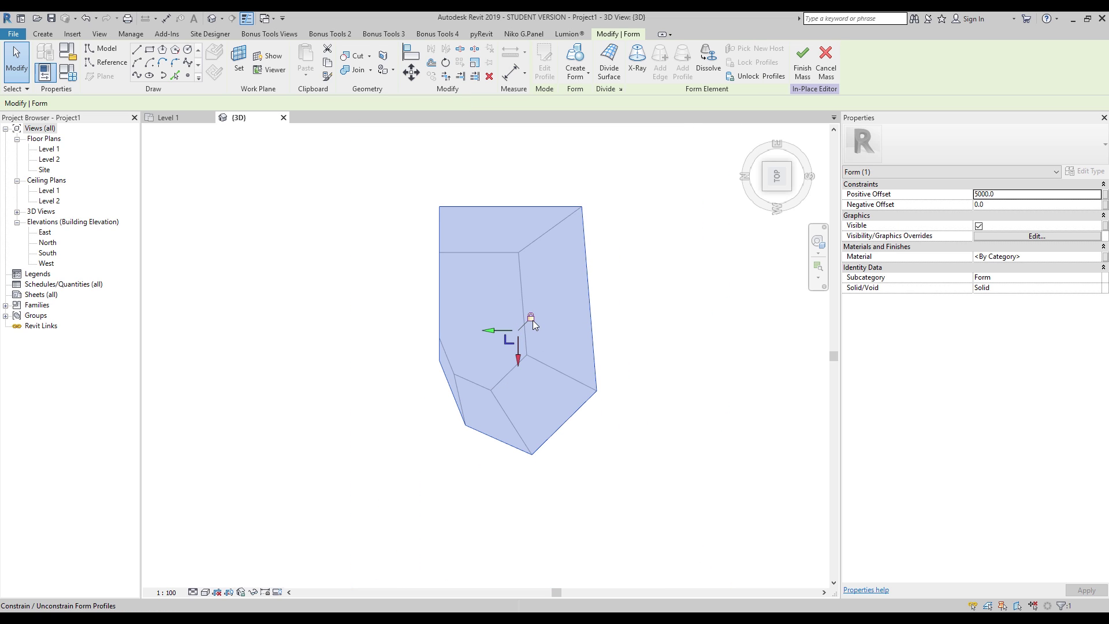
- Unconstrain the upper form's profiles and scale its top face down graphically from a point on the long straight edge
{"action": "left_click", "coordinate": [531, 317]}
{"action": "scroll", "coordinate": [463, 292], "scroll_direction": "up", "scroll_amount": 5}
{"action": "left_click", "coordinate": [470, 63]}
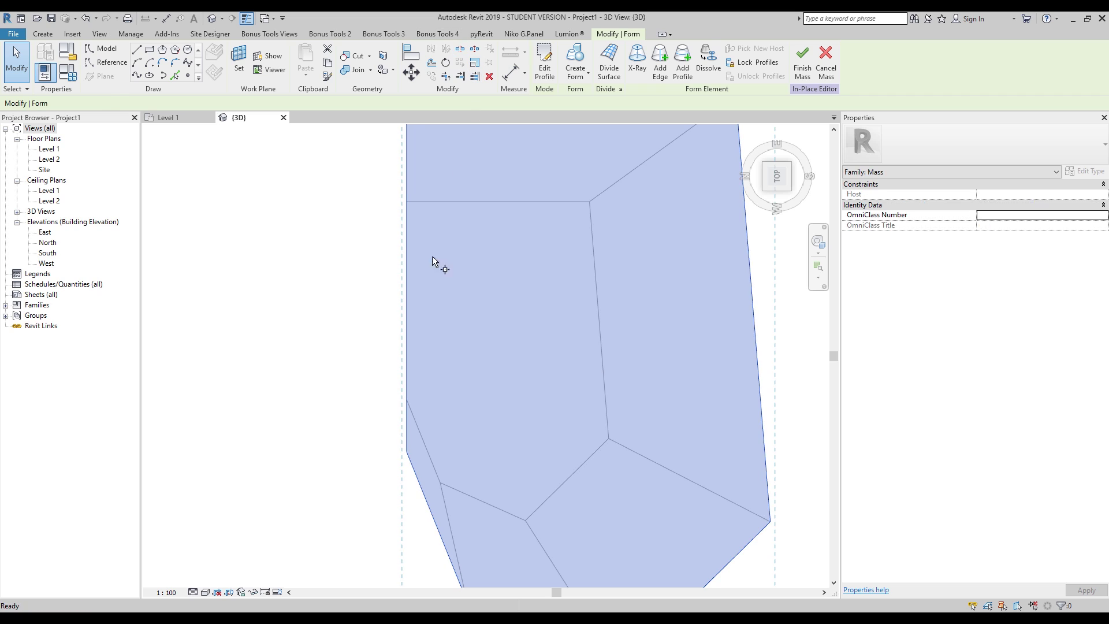
{"action": "left_click", "coordinate": [407, 284]}
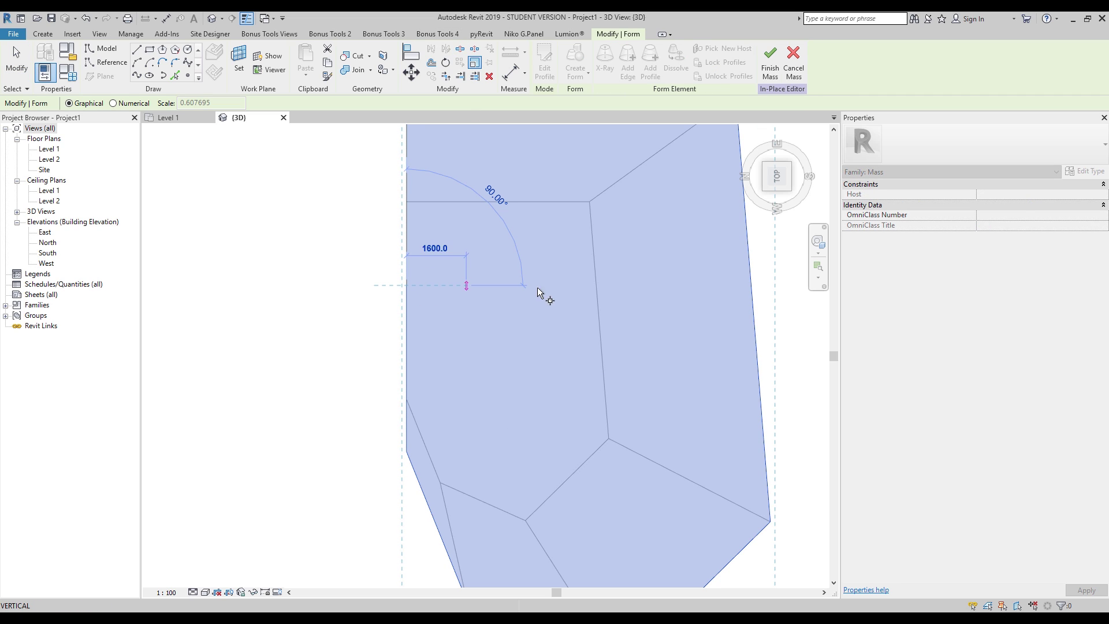
{"action": "left_click", "coordinate": [505, 279]}
{"action": "middle_click_drag", "start_coordinate": [601, 467], "coordinate": [596, 280], "text": "shift"}
{"action": "left_click", "coordinate": [360, 346]}
{"action": "mouse_move", "coordinate": [361, 347]}
{"action": "middle_mouse_down", "text": "shift"}
{"action": "mouse_move", "coordinate": [337, 317]}
{"action": "mouse_move", "coordinate": [289, 296]}
{"action": "mouse_move", "coordinate": [376, 357]}
{"action": "middle_mouse_up", "text": "shift"}
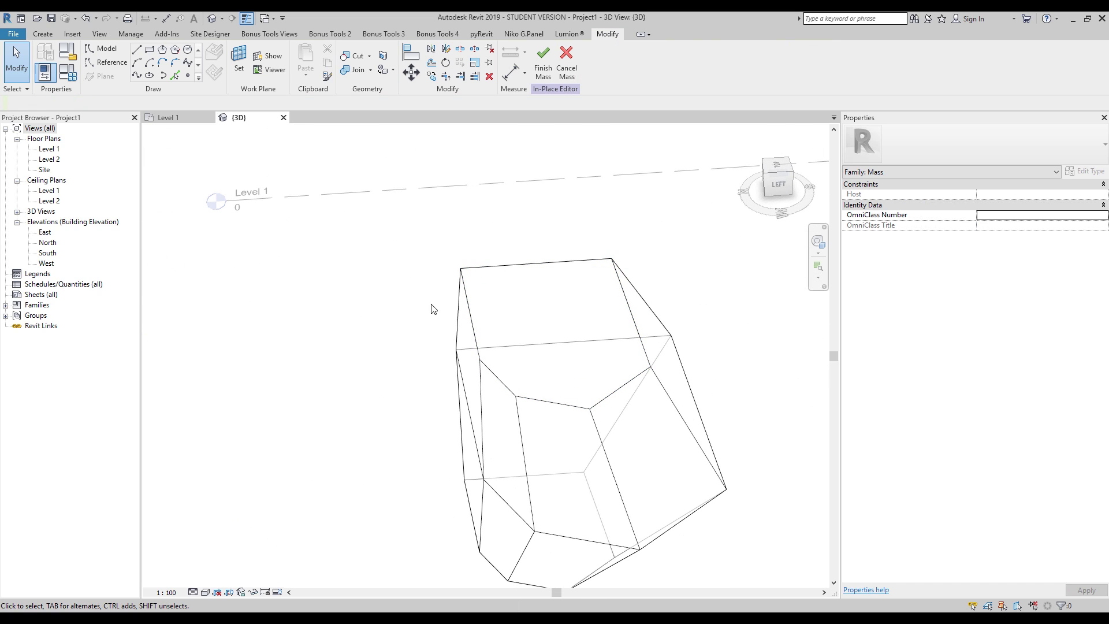
- Move the top face's long straight edge inward, and shift the nearby corner vertex inward in the top view
{"action": "left_click", "coordinate": [473, 310]}
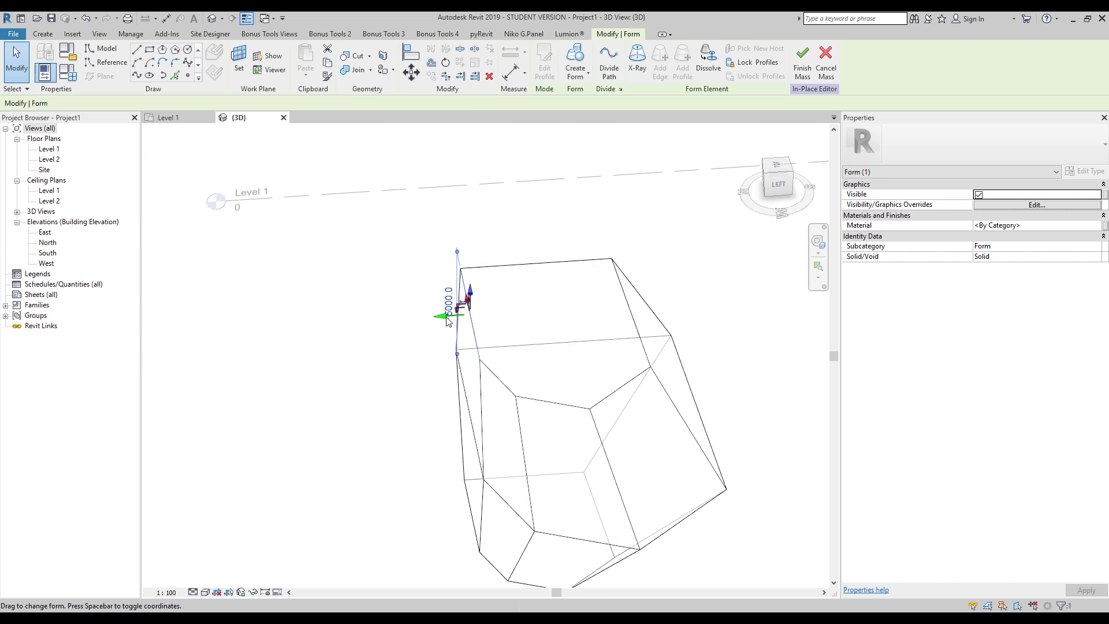
{"action": "left_click_drag", "start_coordinate": [484, 310], "coordinate": [511, 311]}
{"action": "left_click", "coordinate": [515, 397]}
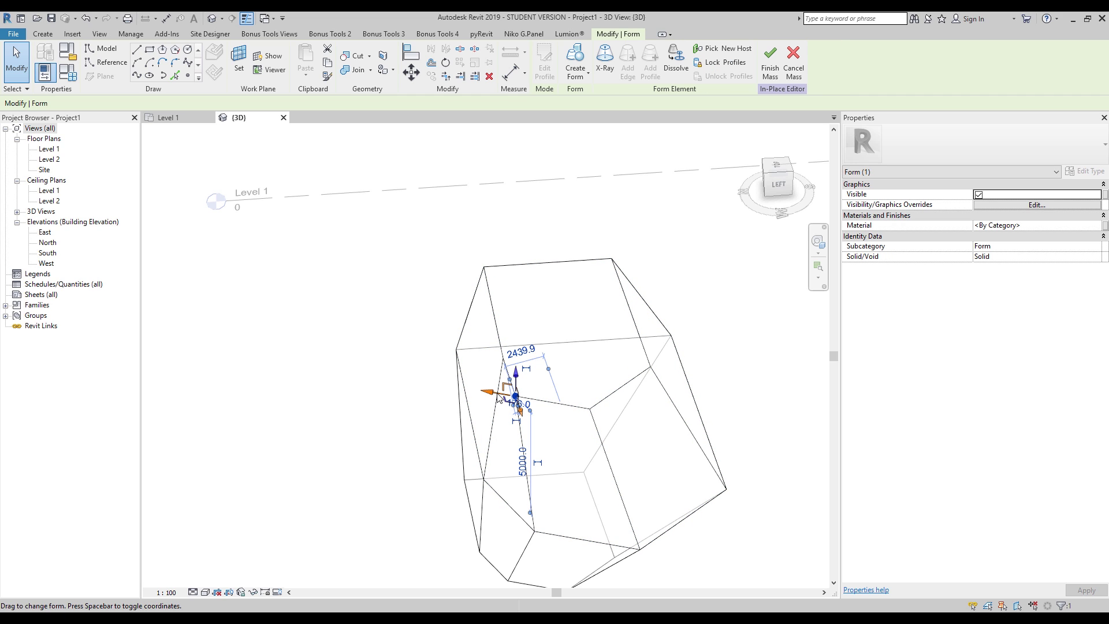
{"action": "left_click", "coordinate": [778, 167]}
{"action": "scroll", "coordinate": [378, 429], "scroll_direction": "up", "scroll_amount": 5}
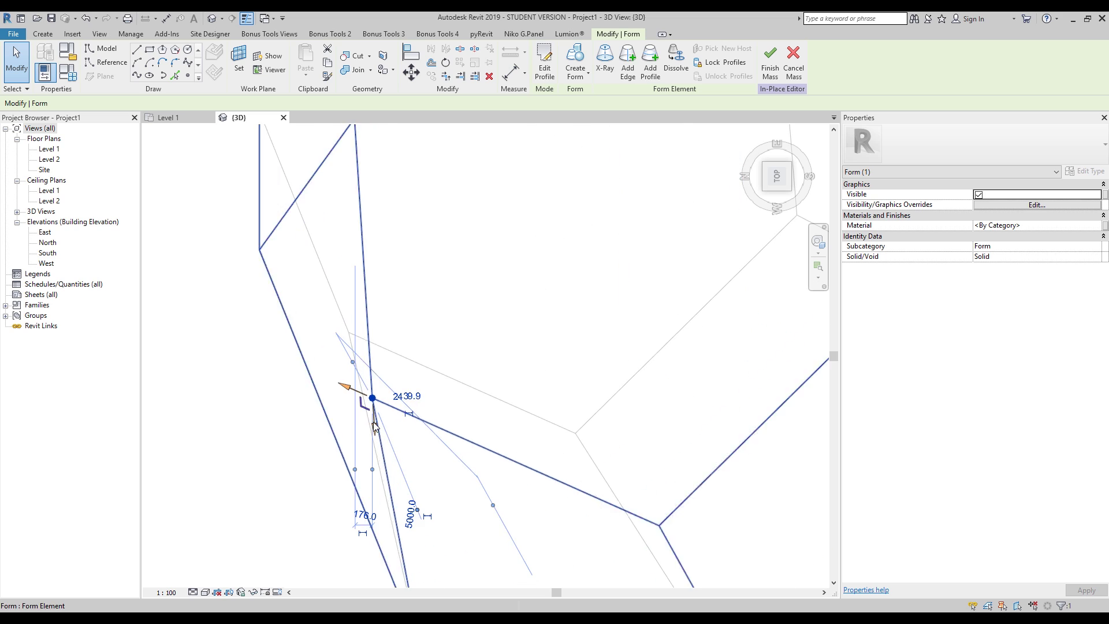
{"action": "left_click_drag", "start_coordinate": [378, 429], "coordinate": [393, 353]}
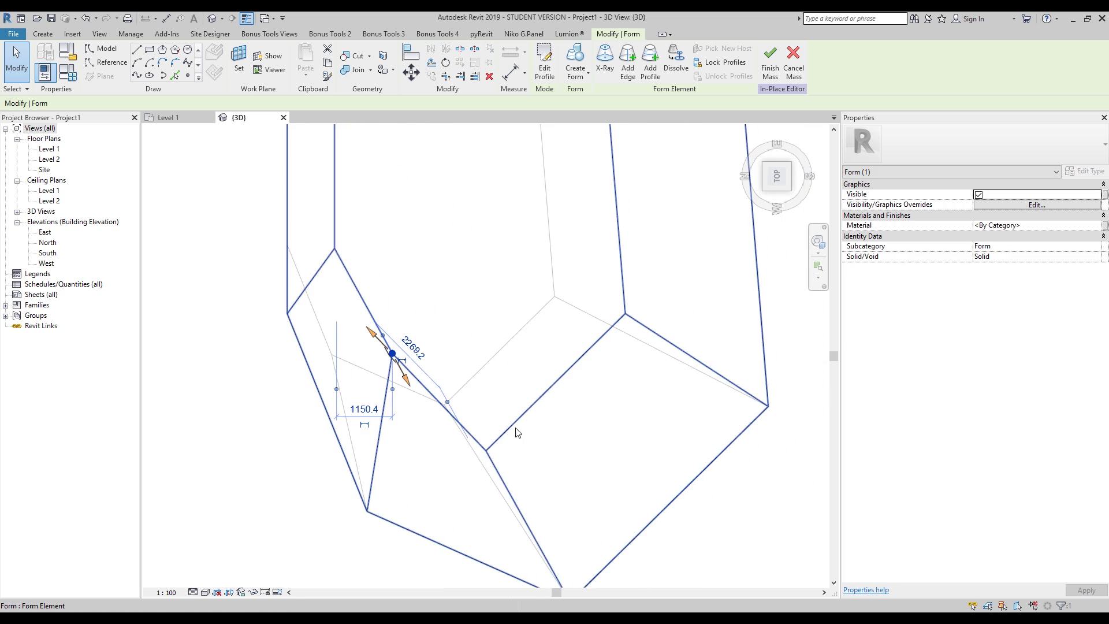
- Select the next corner vertex along the upper form's top face and move it inward in the top view
{"action": "key", "text": "Tab"}
{"action": "key", "text": "Tab"}
{"action": "key", "text": "Tab"}
{"action": "key", "text": "Tab"}
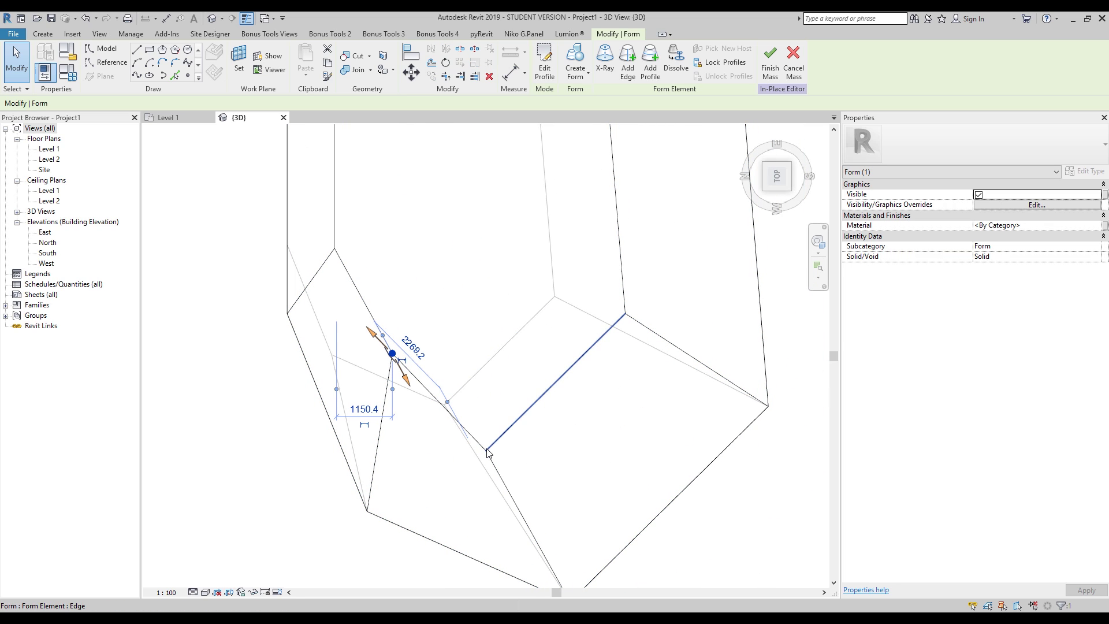
{"action": "key", "text": "Tab"}
{"action": "key", "text": "Tab"}
{"action": "key", "text": "Tab"}
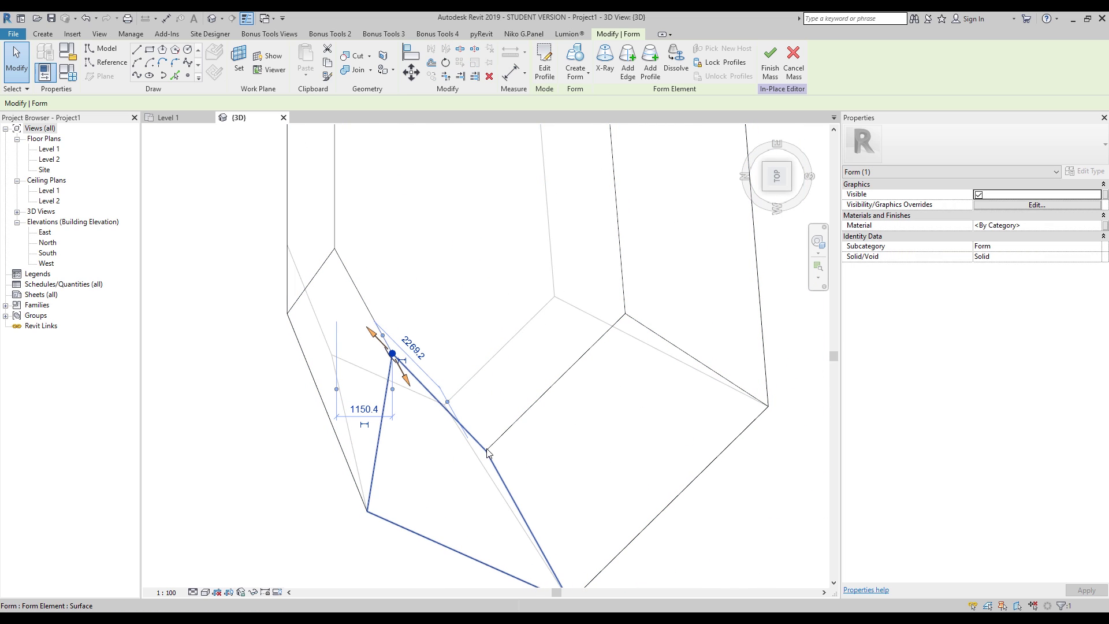
{"action": "key", "text": "Tab"}
{"action": "key", "text": "Tab"}
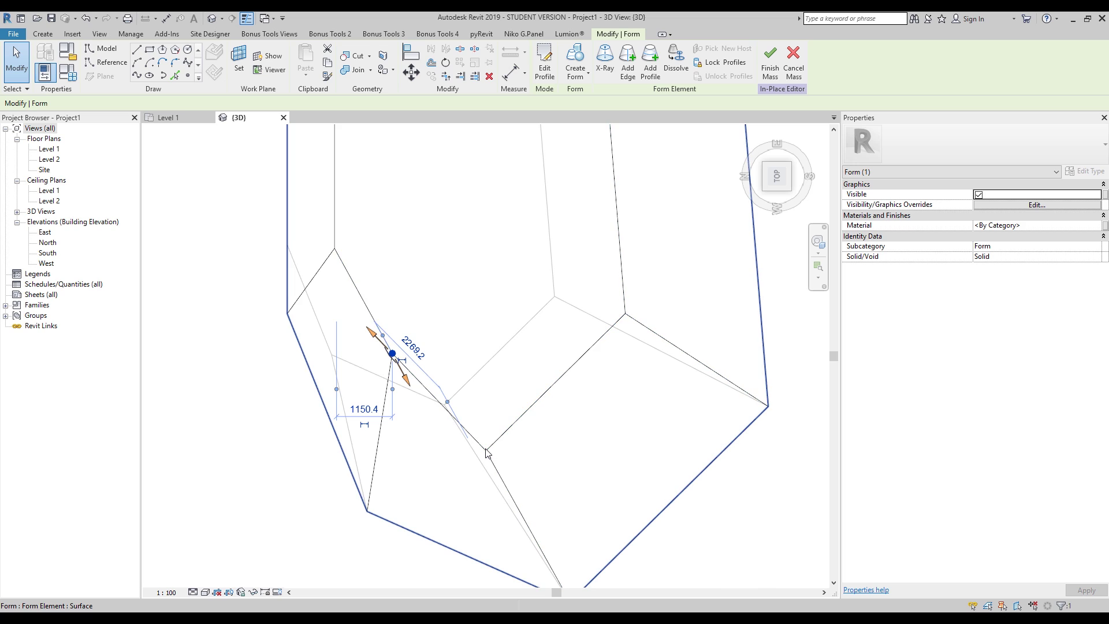
{"action": "key", "text": "Escape"}
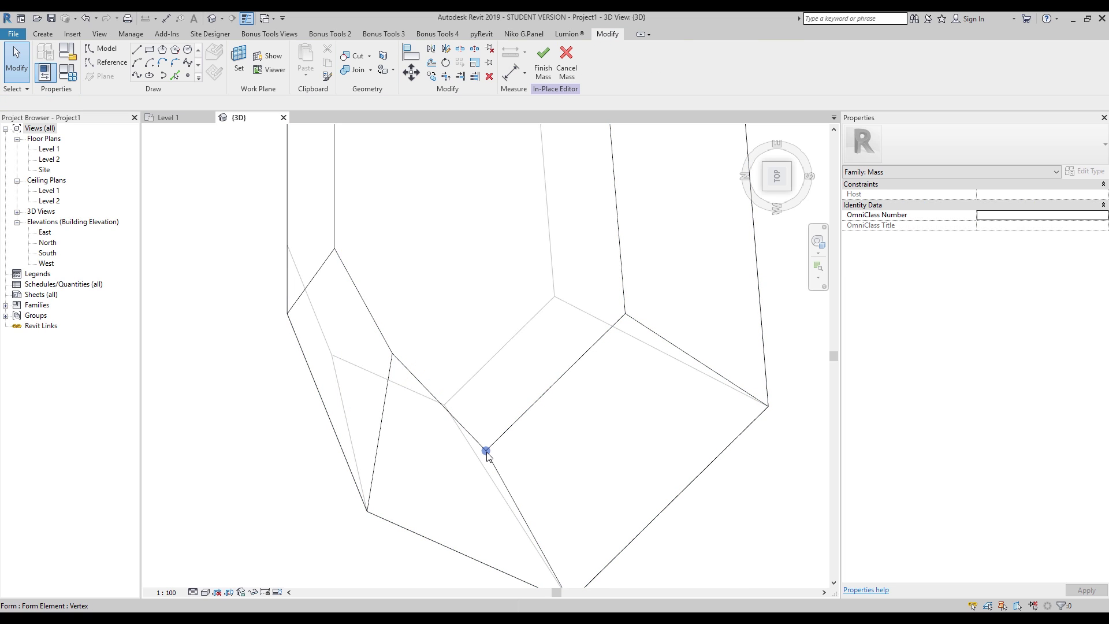
{"action": "left_click", "coordinate": [485, 451]}
{"action": "left_click_drag", "start_coordinate": [486, 474], "coordinate": [502, 427]}
{"action": "scroll", "coordinate": [508, 405], "scroll_direction": "down", "scroll_amount": 4}
{"action": "middle_click_drag", "start_coordinate": [509, 404], "coordinate": [419, 144], "text": "shift"}
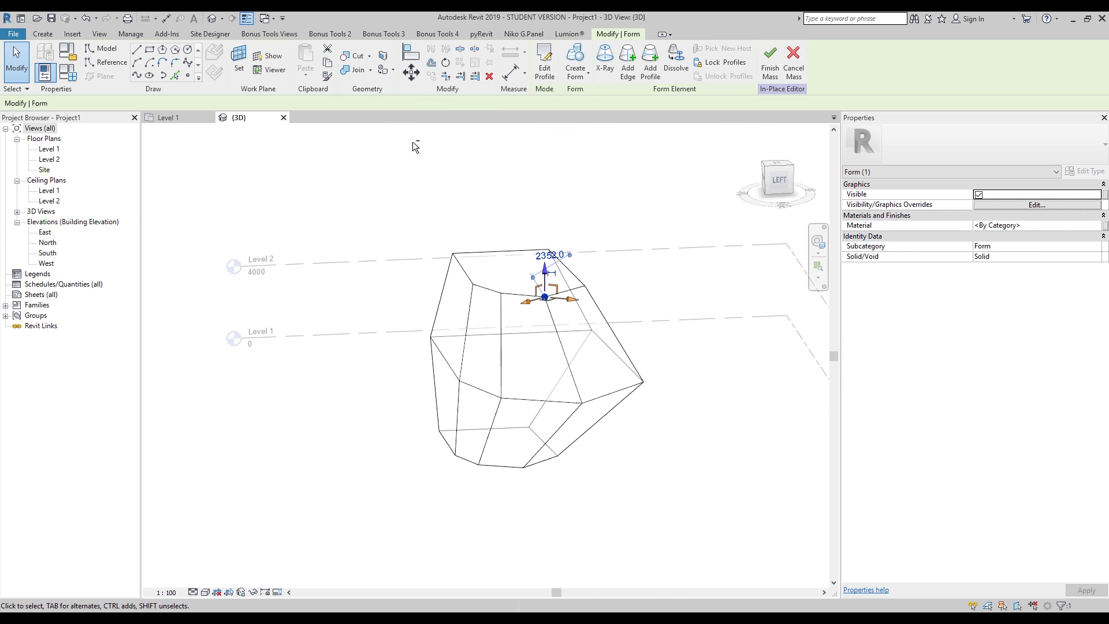
{"action": "left_click", "coordinate": [361, 215]}
{"action": "middle_click_drag", "start_coordinate": [368, 202], "coordinate": [342, 208], "text": "shift"}
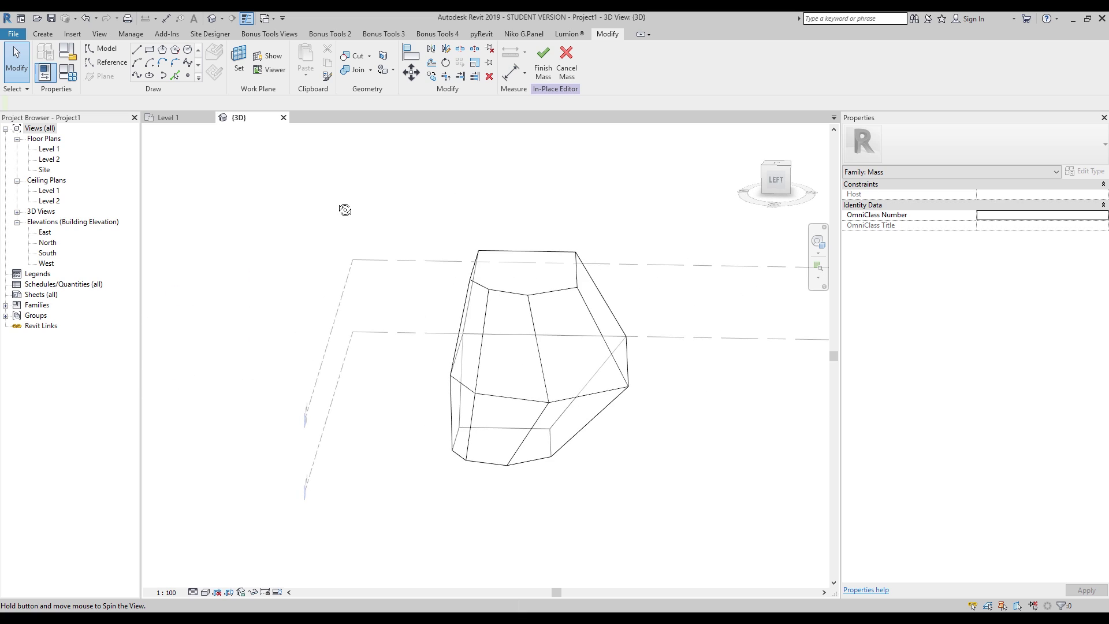
- Lower the upper form's top face so the form is about 3200 high
{"action": "left_click", "coordinate": [532, 266]}
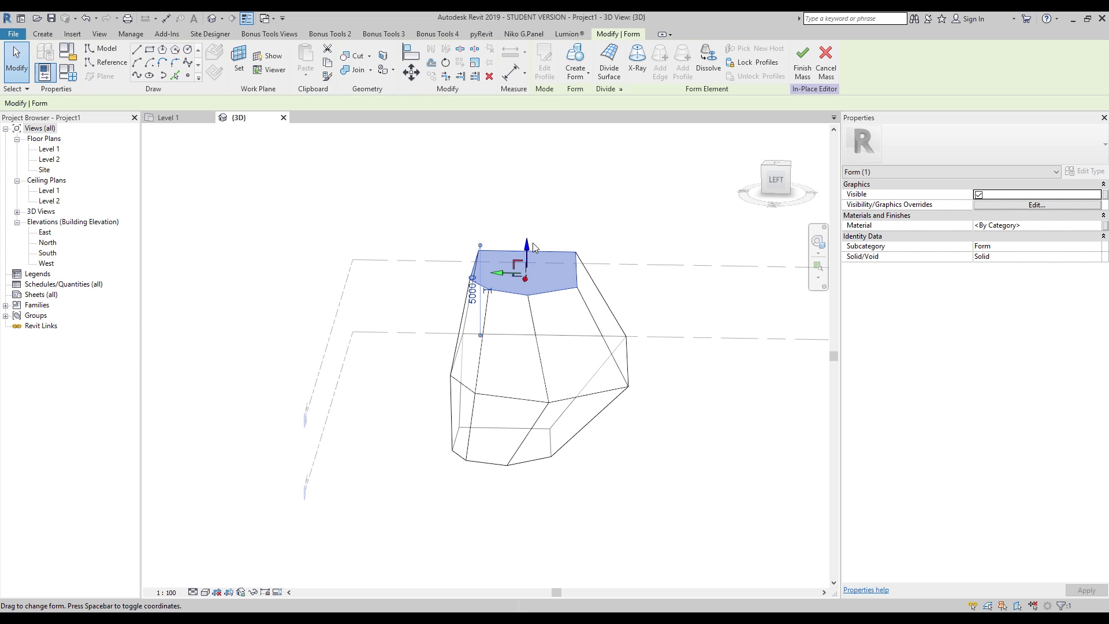
{"action": "middle_click_drag", "start_coordinate": [526, 278], "coordinate": [379, 435], "text": "shift"}
{"action": "left_click", "coordinate": [623, 486]}
{"action": "middle_click_drag", "start_coordinate": [622, 486], "coordinate": [625, 547], "text": "shift"}
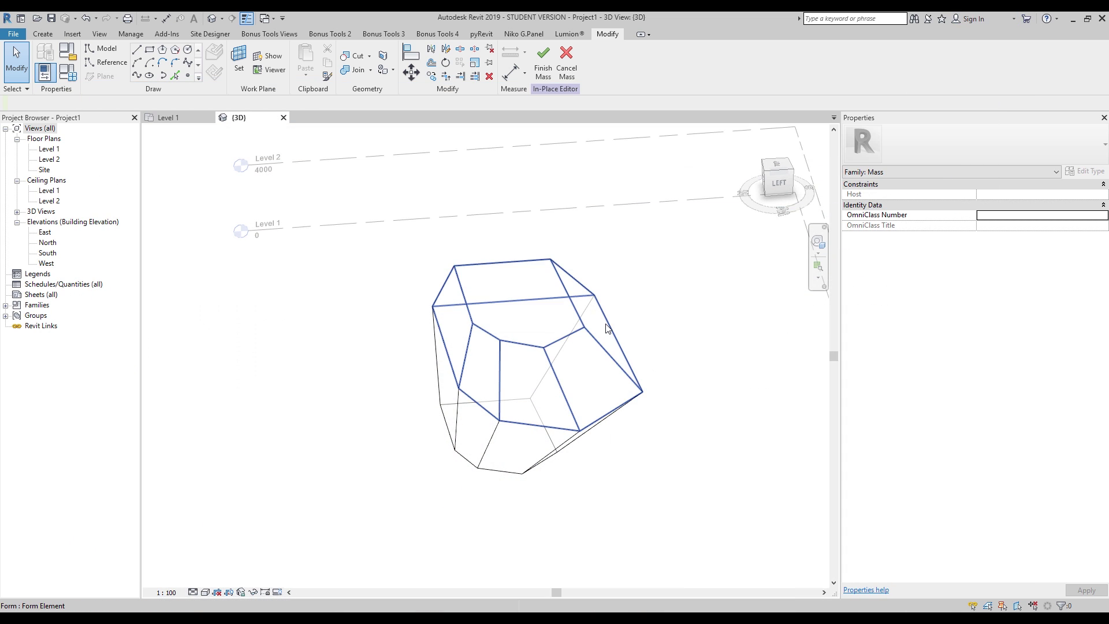
{"action": "middle_click_drag", "start_coordinate": [497, 314], "coordinate": [611, 342], "text": "shift"}
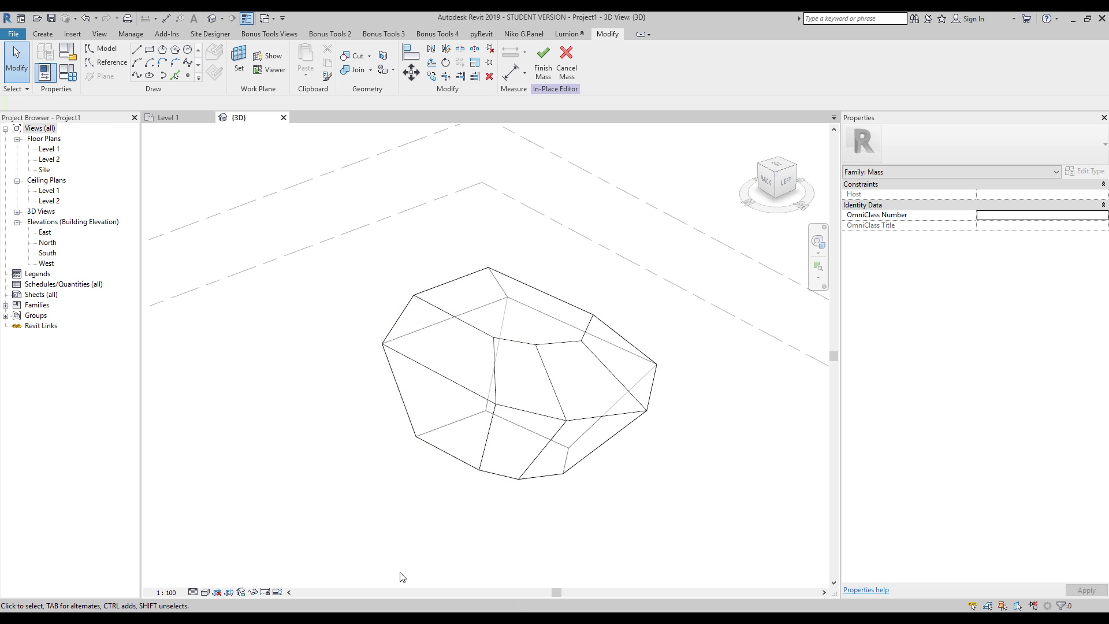
- Check the roof recesses in the research centre's aerial photo in Chrome and return to Revit
{"action": "mouse_move", "coordinate": [297, 617]}
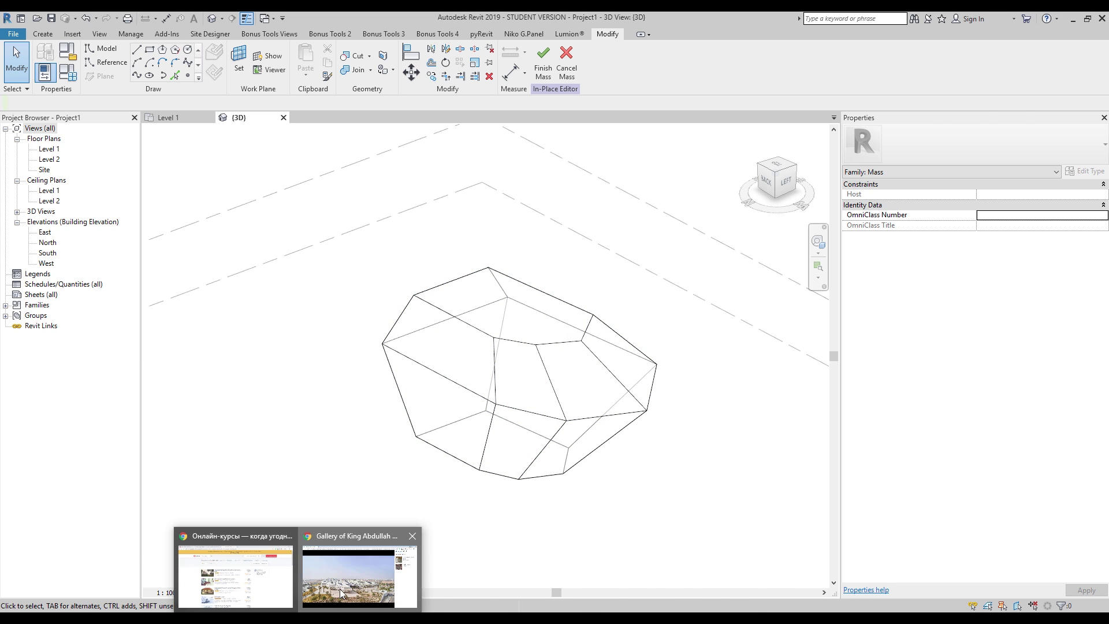
{"action": "left_click", "coordinate": [343, 589]}
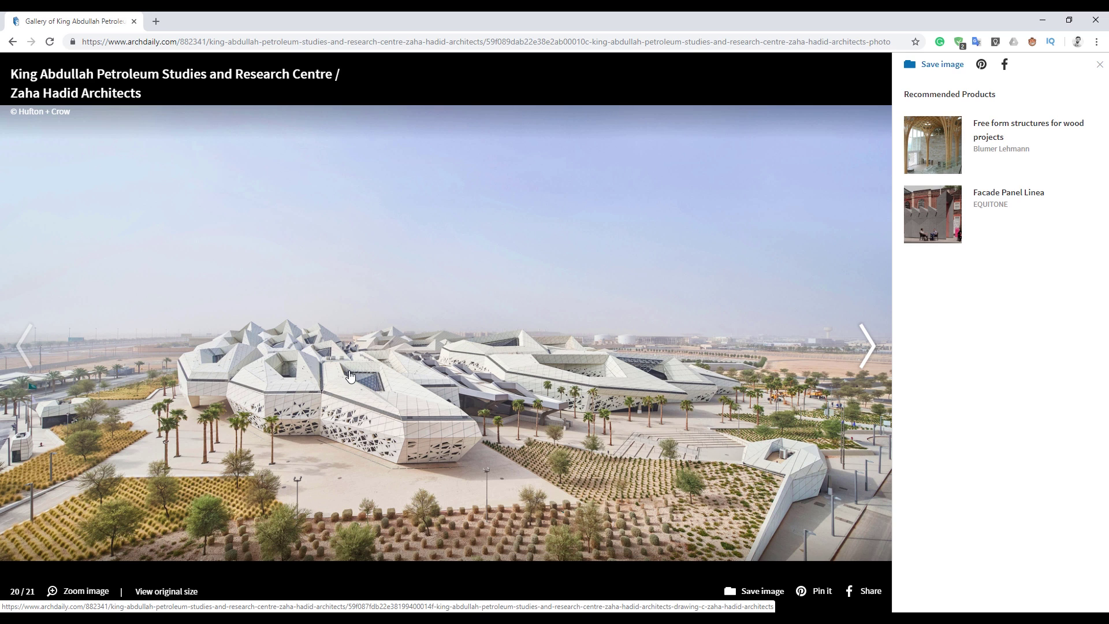
{"action": "left_click", "coordinate": [1042, 20]}
- Create a third form on the mass's top face and reduce its height to about 408
{"action": "middle_click_drag", "start_coordinate": [418, 272], "coordinate": [506, 317], "text": "shift"}
{"action": "left_click", "coordinate": [509, 315]}
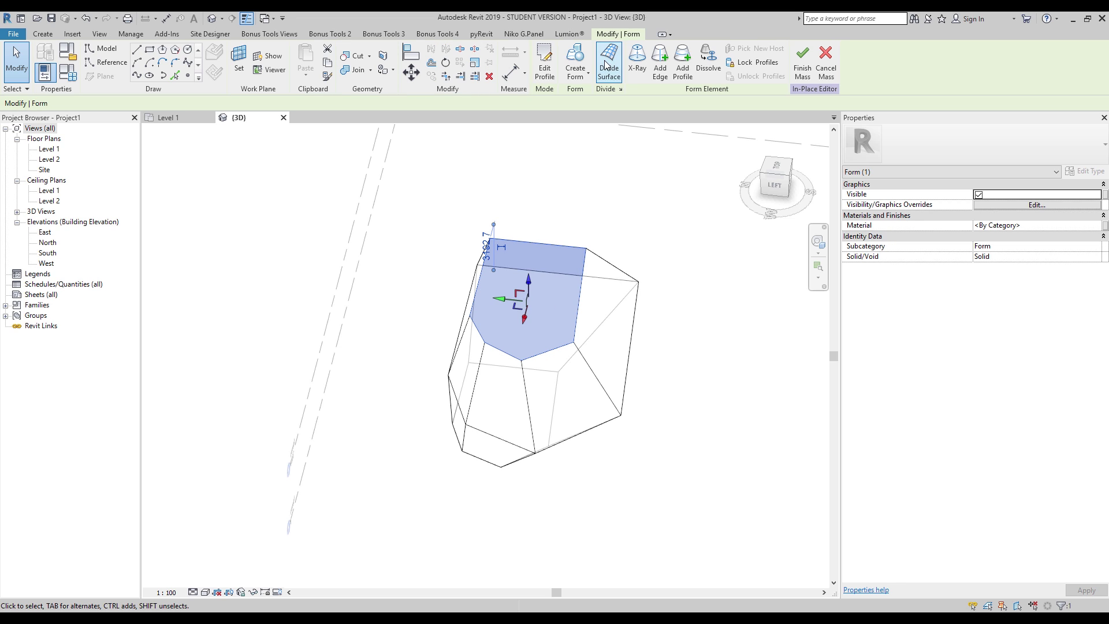
{"action": "left_click", "coordinate": [584, 59]}
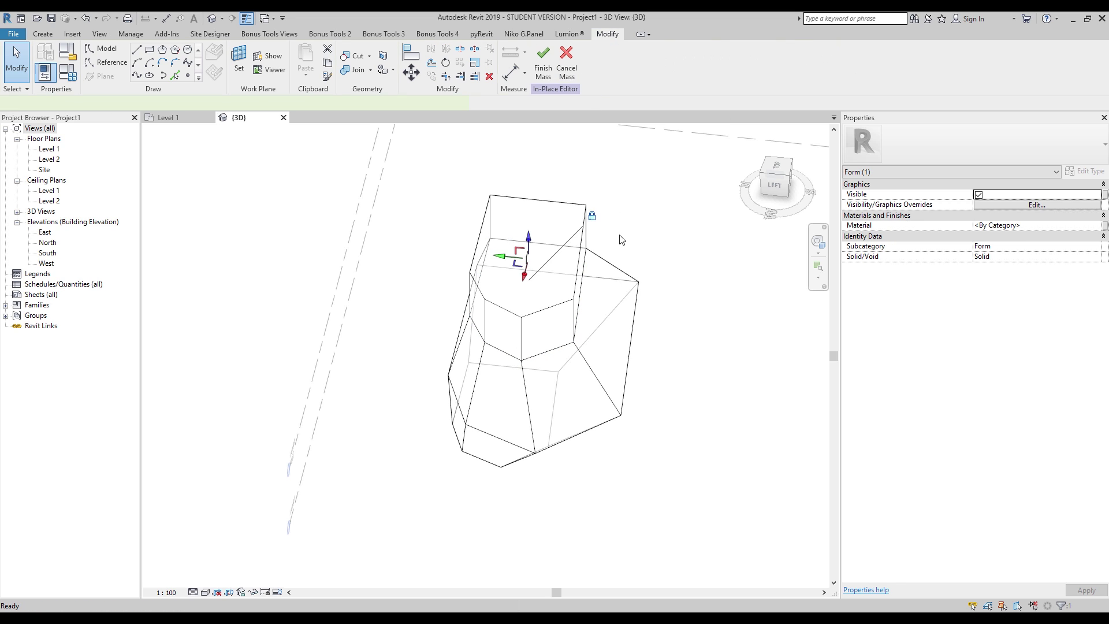
{"action": "middle_click_drag", "start_coordinate": [578, 231], "coordinate": [519, 229], "text": "shift"}
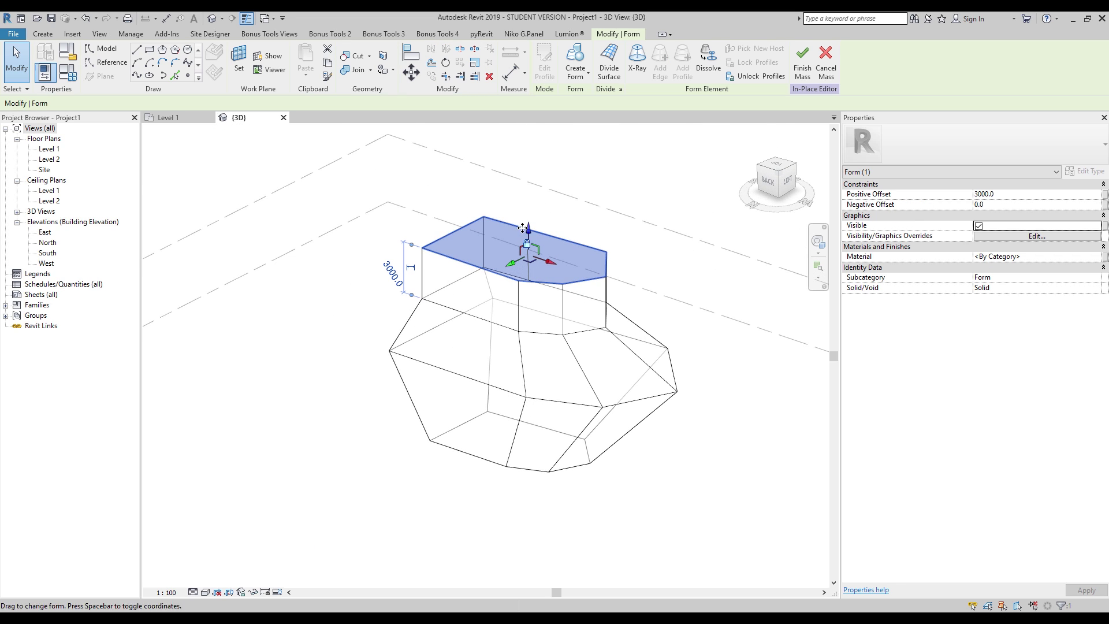
{"action": "left_click_drag", "start_coordinate": [519, 229], "coordinate": [526, 283]}
{"action": "middle_click_drag", "start_coordinate": [525, 283], "coordinate": [428, 289], "text": "shift"}
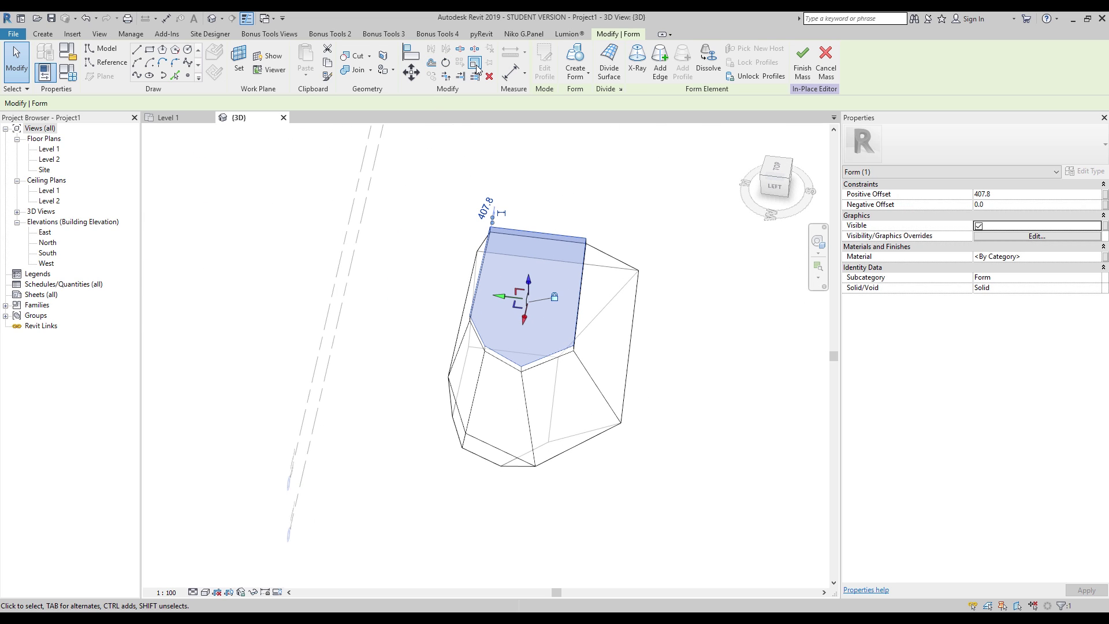
- Set the 3D view to top, try to scale the third form's top face graphically, and unconstrain its profiles
{"action": "left_click", "coordinate": [475, 62]}
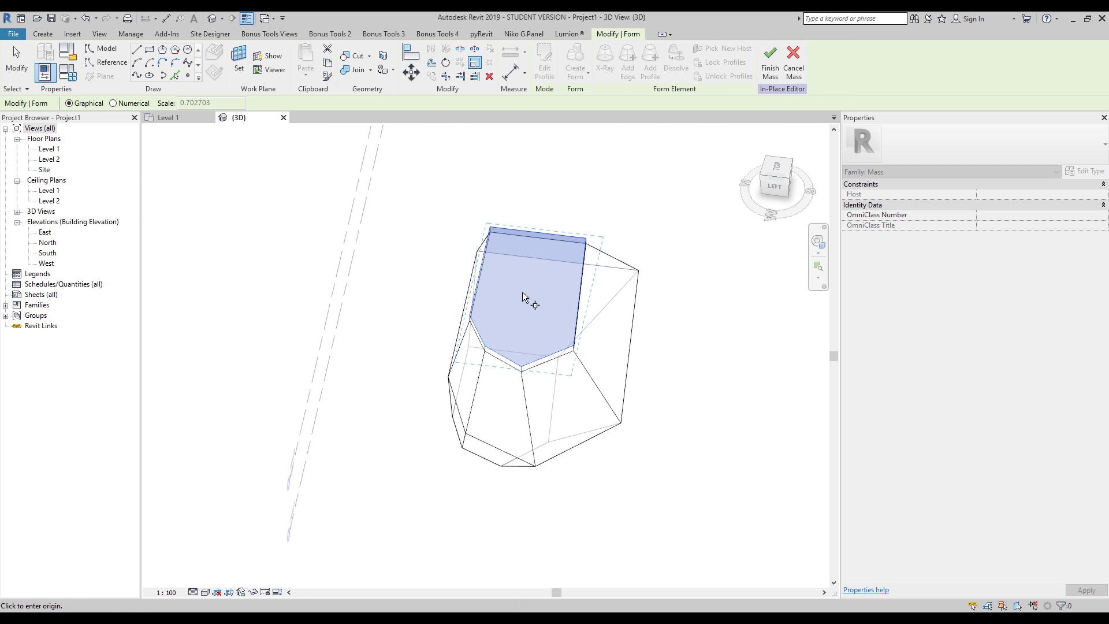
{"action": "left_click", "coordinate": [778, 171]}
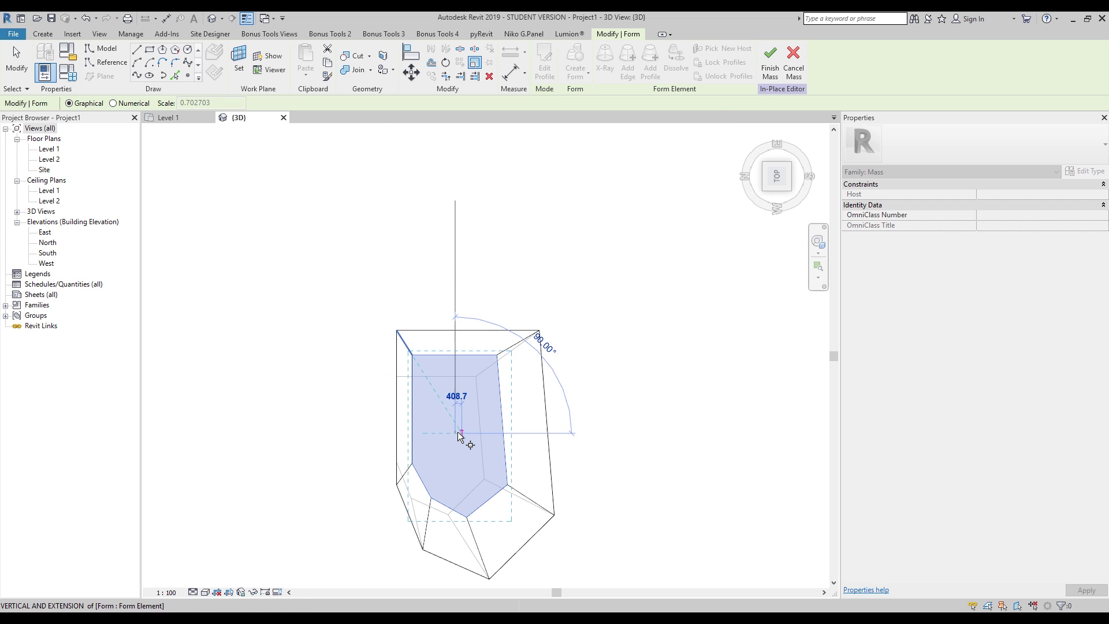
{"action": "scroll", "coordinate": [456, 437], "scroll_direction": "up", "scroll_amount": 2}
{"action": "left_click", "coordinate": [522, 434]}
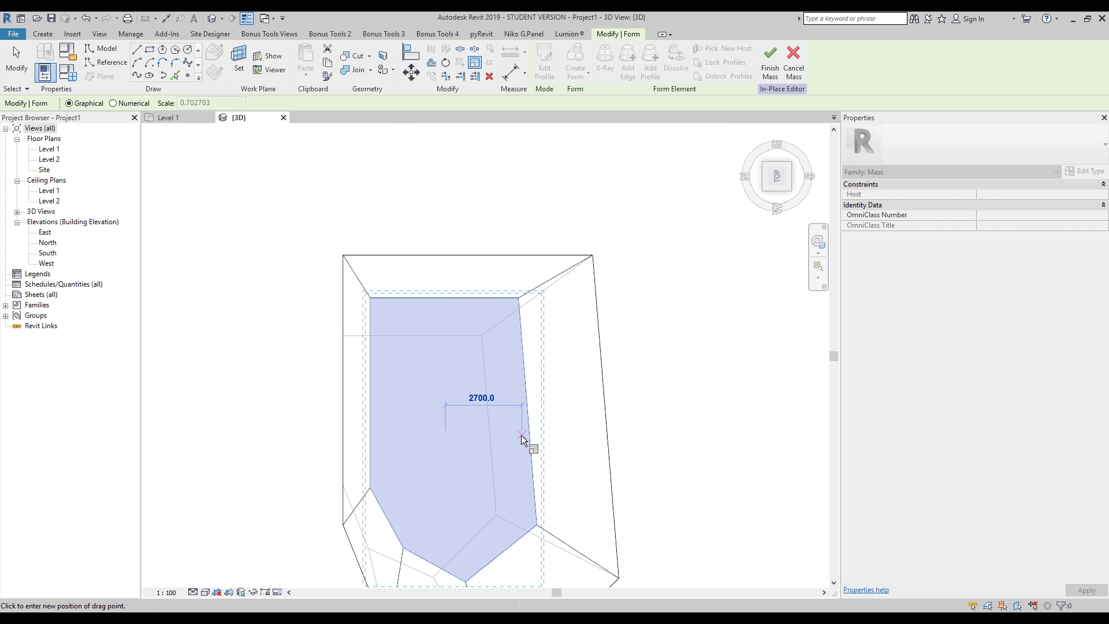
{"action": "left_click", "coordinate": [474, 435]}
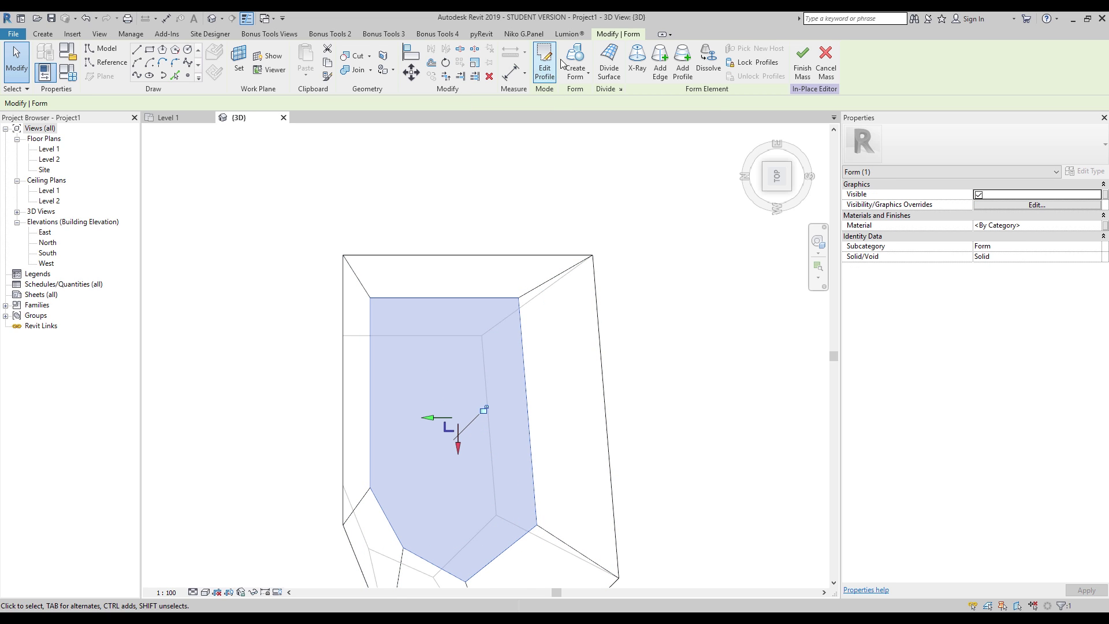
- Scale the third form's top face down graphically from a point near its centre
{"action": "left_click", "coordinate": [474, 75]}
{"action": "left_click", "coordinate": [448, 416]}
{"action": "left_click", "coordinate": [520, 425]}
{"action": "left_click", "coordinate": [472, 431]}
- Push the scaled-down face below the surrounding rim to form a sloped recess in the roof
{"action": "middle_click_drag", "start_coordinate": [476, 452], "coordinate": [497, 208], "text": "shift"}
{"action": "left_click_drag", "start_coordinate": [449, 403], "coordinate": [448, 441]}
{"action": "middle_click_drag", "start_coordinate": [614, 391], "coordinate": [589, 355], "text": "shift"}
{"action": "left_click", "coordinate": [449, 281]}
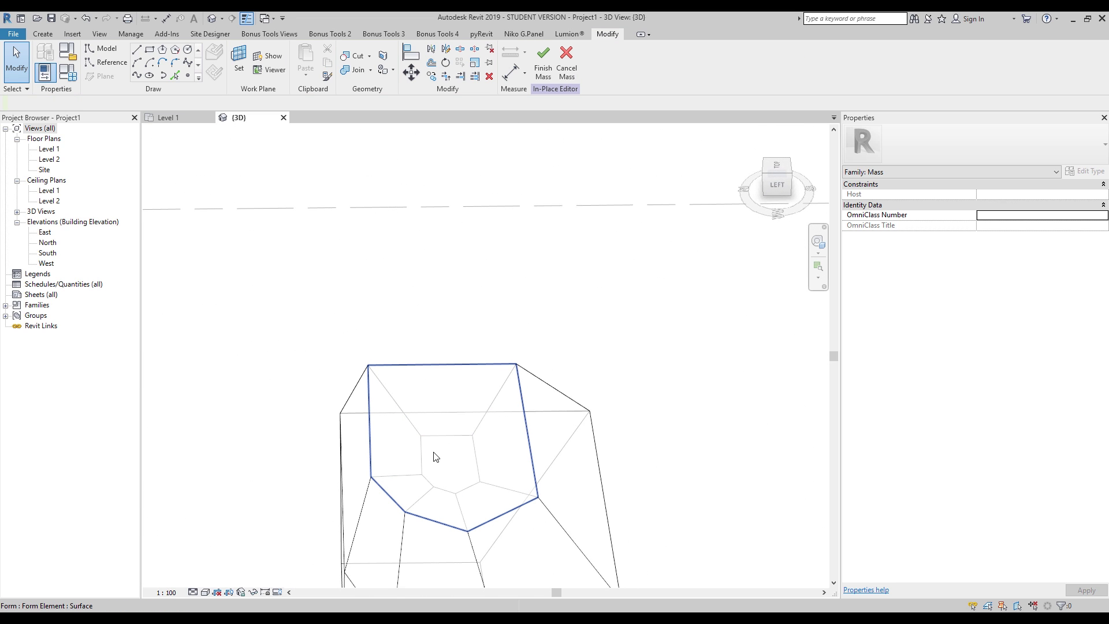
- Move the recess floor's straight end edge outward toward the straight end of the mass
{"action": "left_click", "coordinate": [450, 445]}
{"action": "middle_click_drag", "start_coordinate": [450, 445], "coordinate": [444, 472], "text": "shift"}
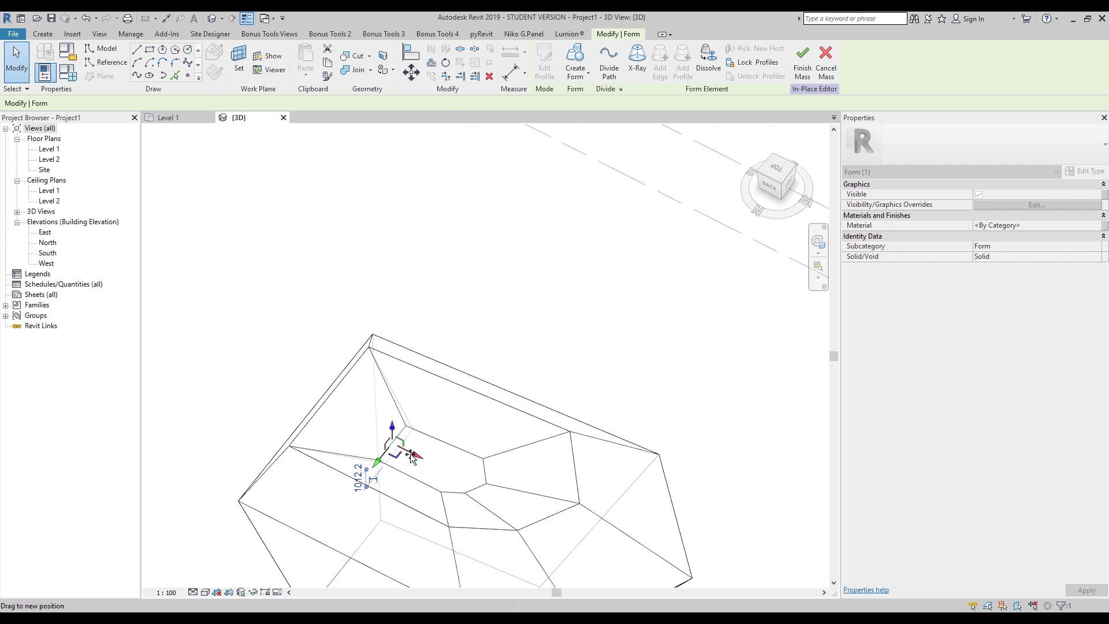
{"action": "middle_click_drag", "start_coordinate": [375, 448], "coordinate": [450, 462], "text": "shift"}
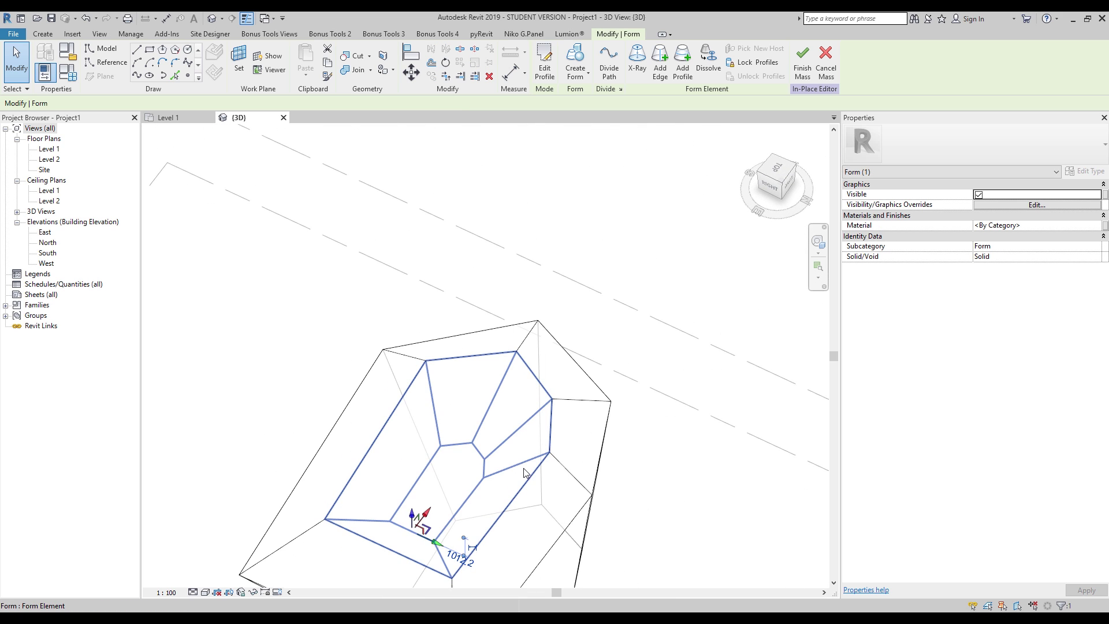
- Select two adjoining edges at the recess floor's angular end and move them together to reshape the recess
{"action": "left_click", "coordinate": [482, 451]}
{"action": "left_click", "coordinate": [455, 455], "text": "ctrl"}
{"action": "middle_click_drag", "start_coordinate": [470, 449], "coordinate": [563, 509], "text": "shift"}
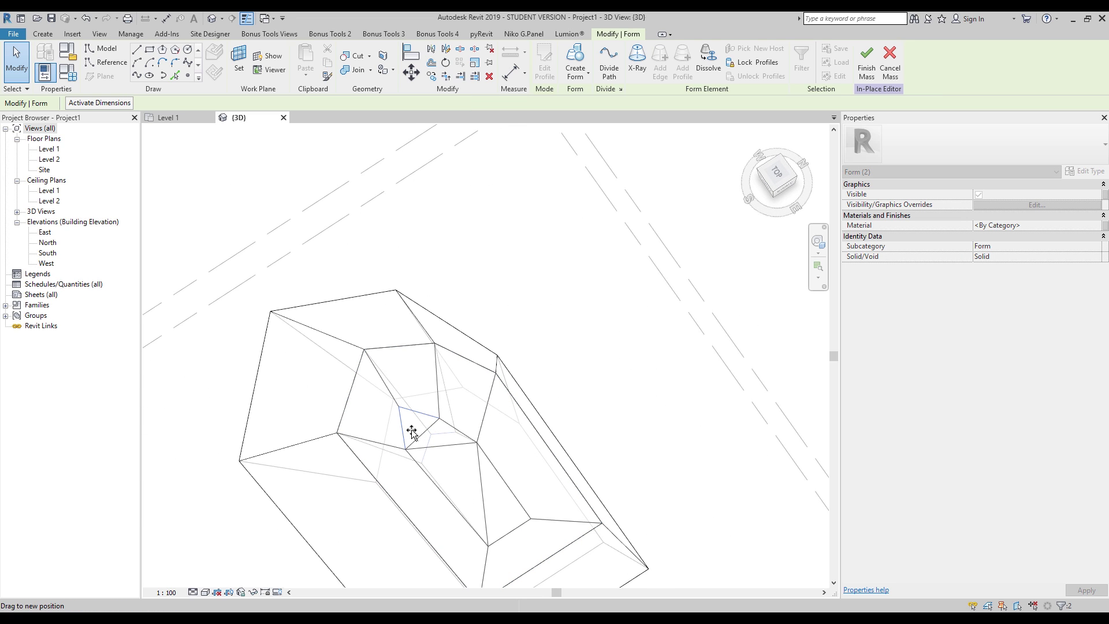
{"action": "middle_click_drag", "start_coordinate": [411, 438], "coordinate": [546, 440], "text": "shift"}
{"action": "left_click", "coordinate": [651, 408]}
- Finish the in-place mass and view the completed faceted volume from several sides
{"action": "middle_click_drag", "start_coordinate": [651, 408], "coordinate": [347, 311], "text": "shift"}
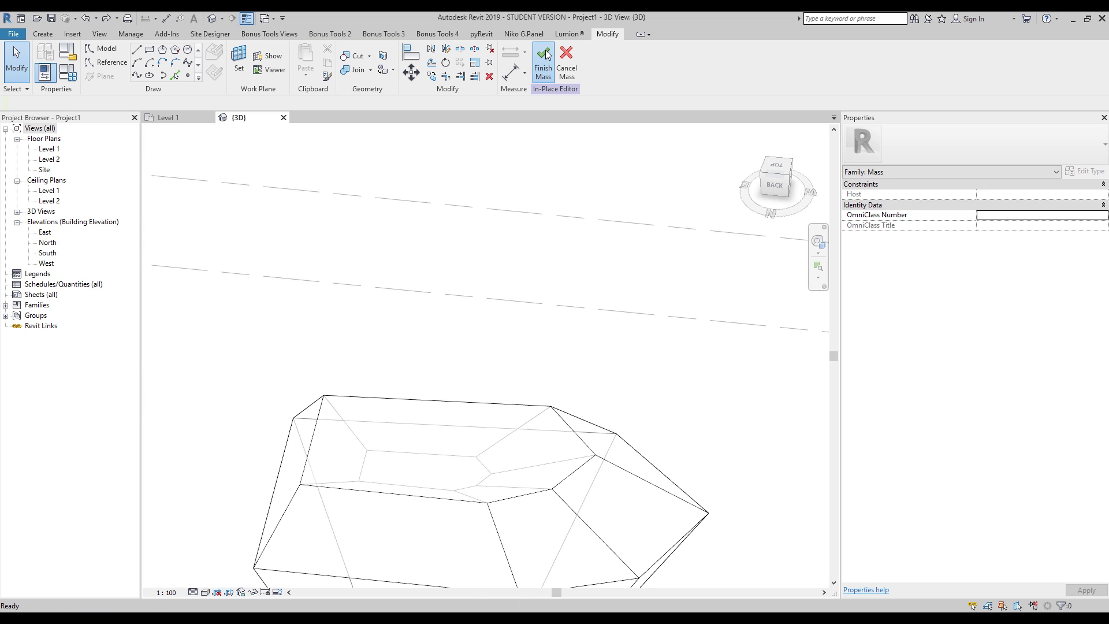
{"action": "middle_click_drag", "start_coordinate": [743, 433], "coordinate": [478, 429], "text": "shift"}
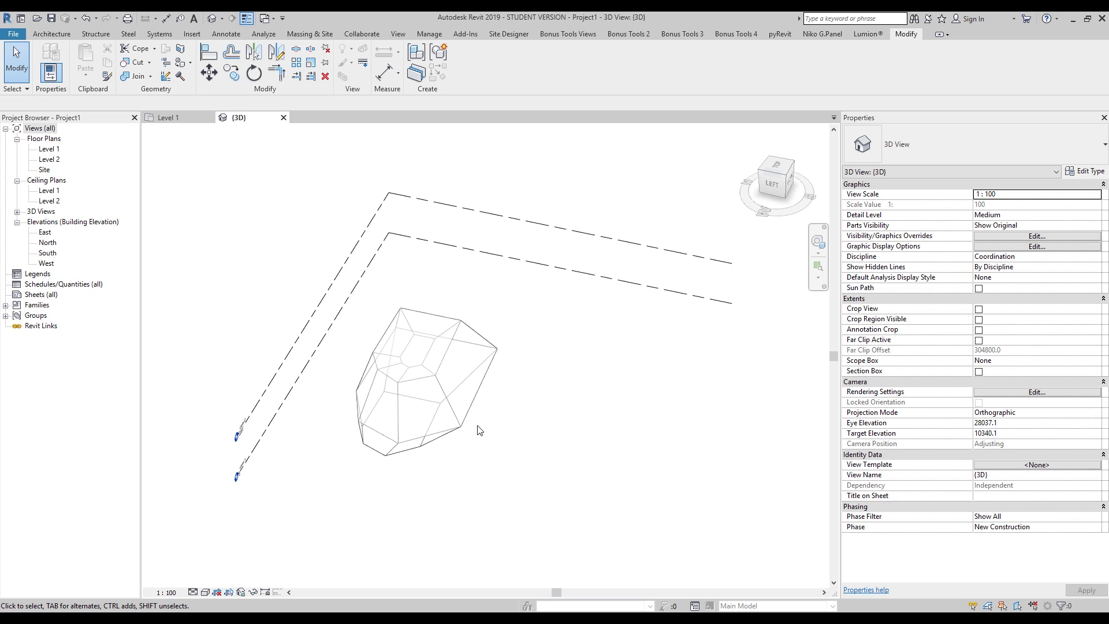
{"action": "middle_click_drag", "start_coordinate": [596, 406], "coordinate": [612, 389], "text": "shift"}
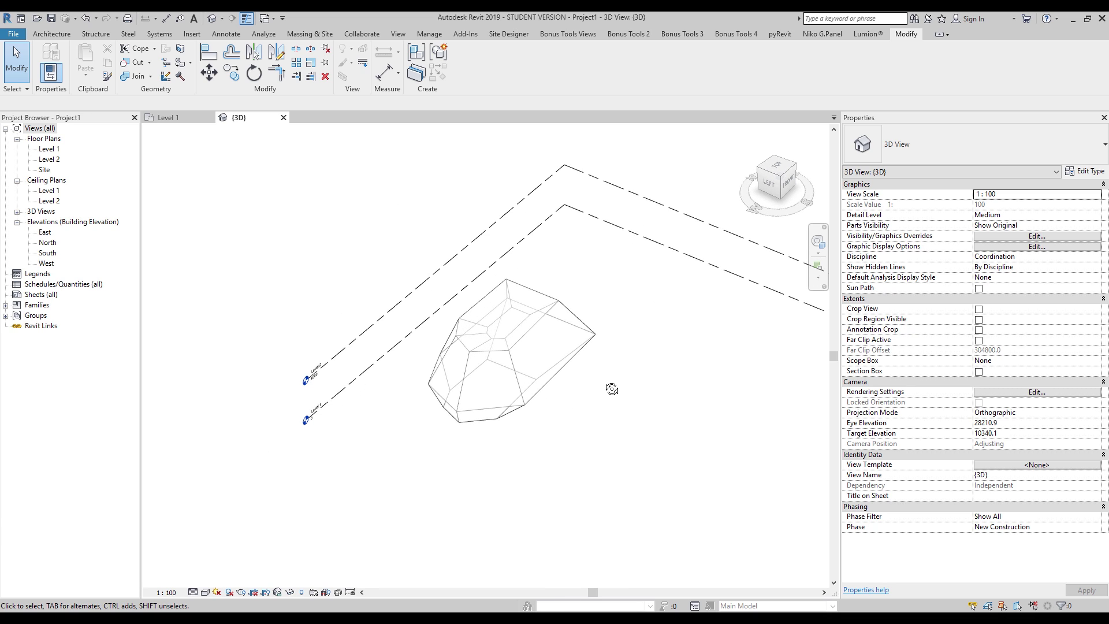
{"action": "middle_click_drag", "start_coordinate": [588, 452], "coordinate": [609, 406], "text": "shift"}
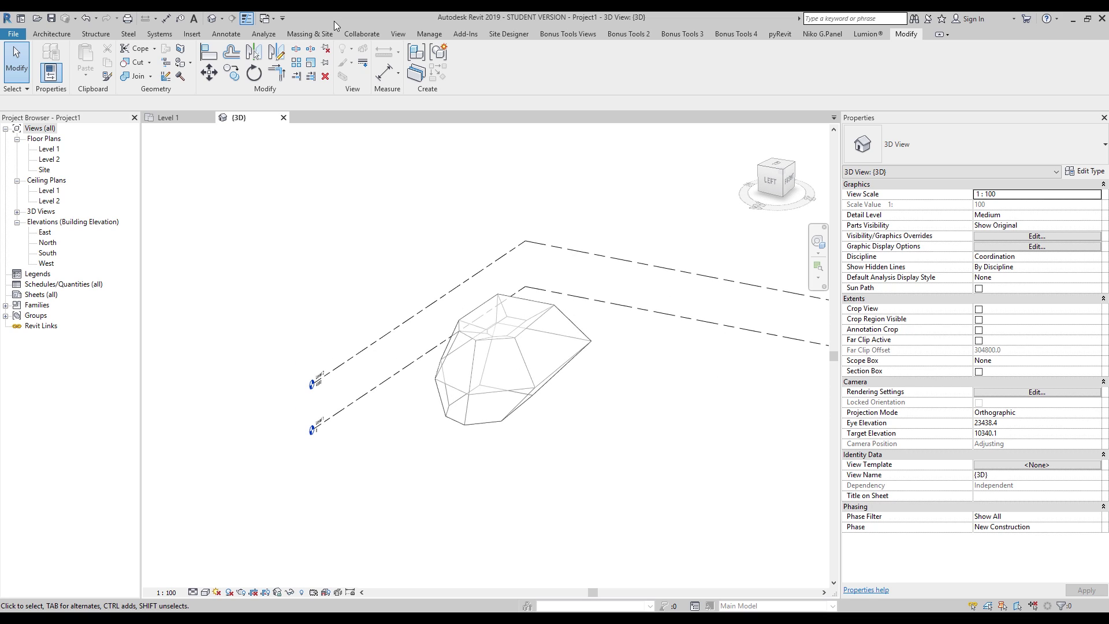
- Start a 1500 x 3000mm curtain system by face and select neighbouring upper and lower faces at one end of the mass
{"action": "left_click", "coordinate": [309, 34]}
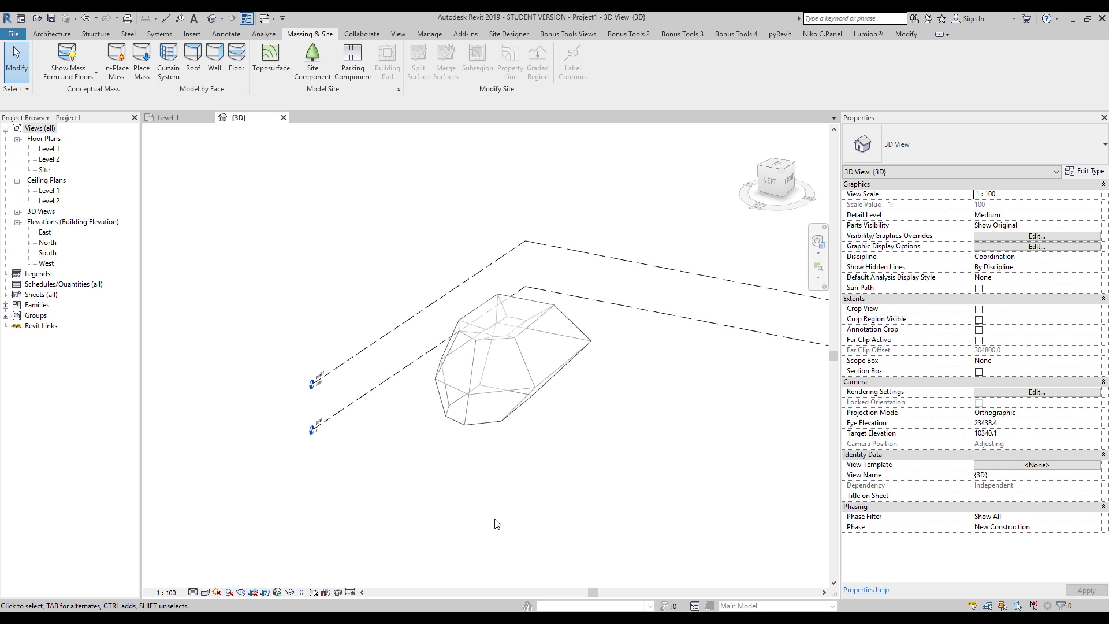
{"action": "middle_click_drag", "start_coordinate": [575, 443], "coordinate": [642, 424]}
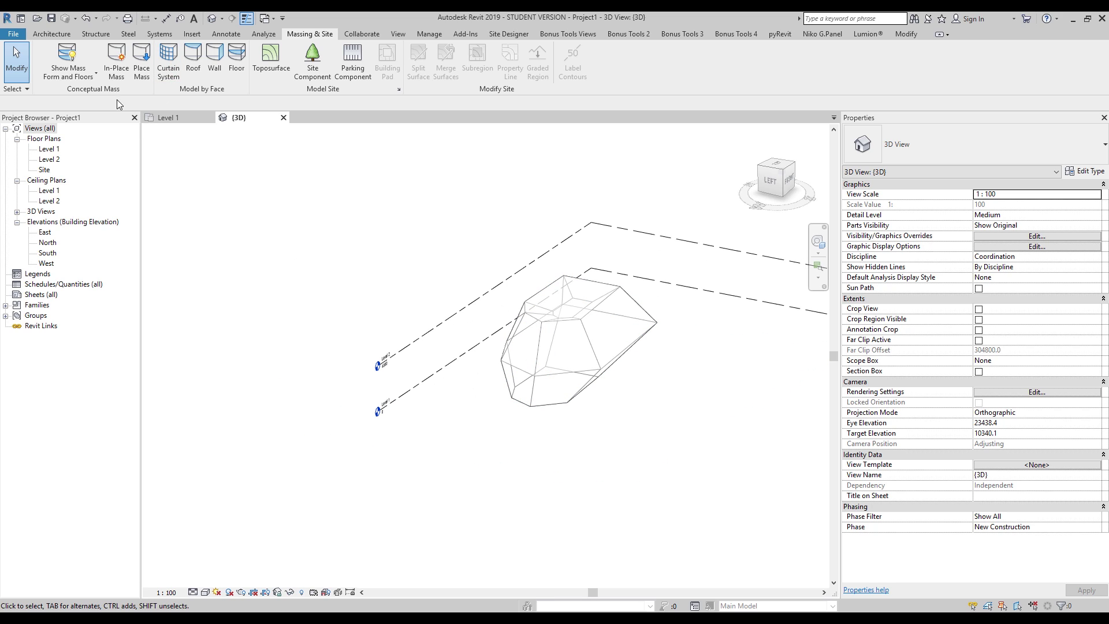
{"action": "left_click", "coordinate": [176, 55]}
{"action": "middle_click_drag", "start_coordinate": [601, 387], "coordinate": [615, 439], "text": "shift"}
{"action": "scroll", "coordinate": [566, 381], "scroll_direction": "up", "scroll_amount": 4}
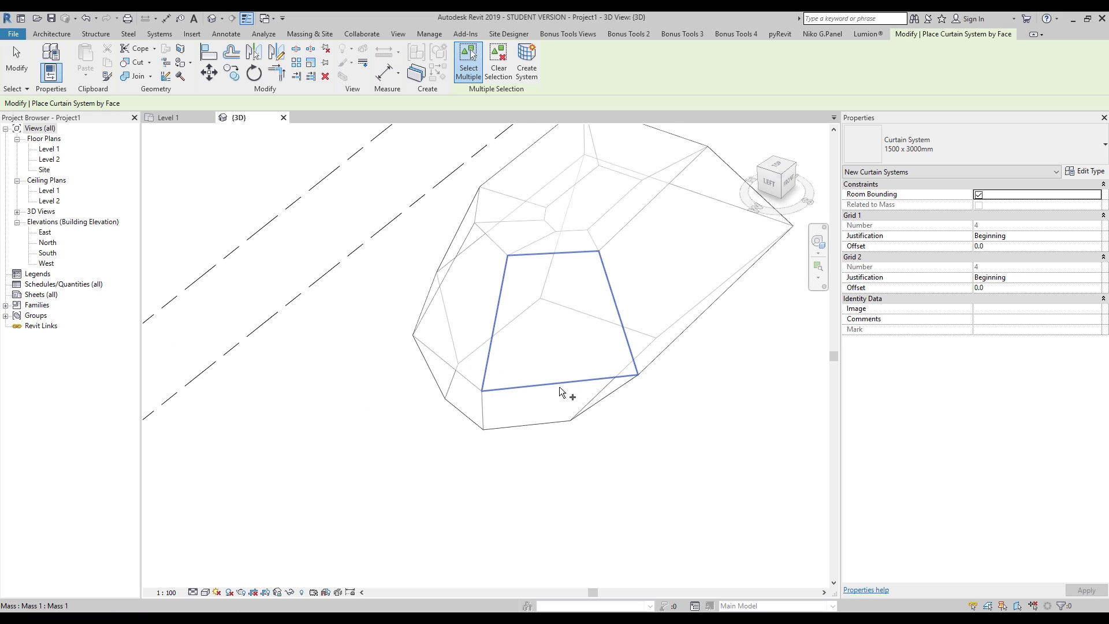
{"action": "middle_click_drag", "start_coordinate": [532, 440], "coordinate": [696, 402], "text": "shift"}
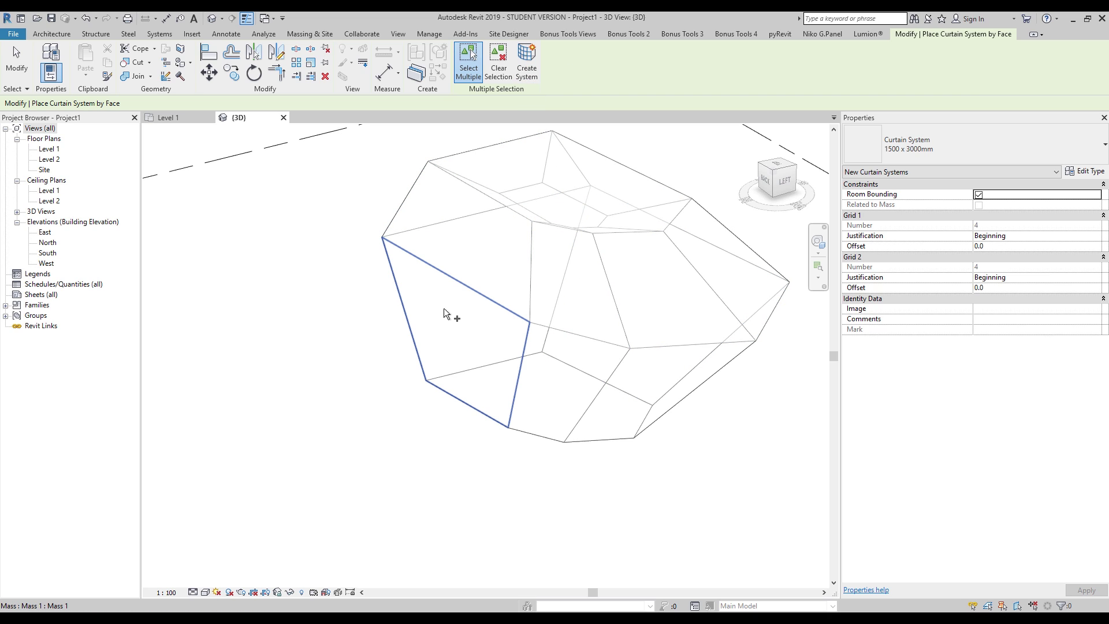
{"action": "mouse_move", "coordinate": [441, 346]}
{"action": "middle_mouse_down", "text": "shift"}
{"action": "mouse_move", "coordinate": [454, 331]}
{"action": "mouse_move", "coordinate": [421, 324]}
{"action": "middle_mouse_up", "text": "shift"}
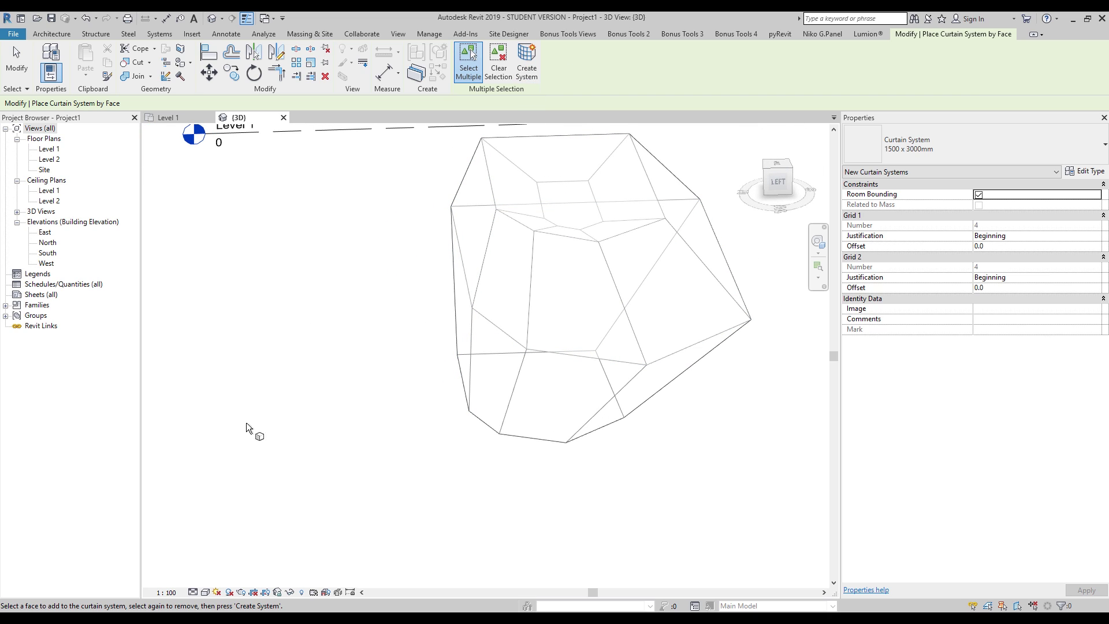
{"action": "middle_click_drag", "start_coordinate": [383, 414], "coordinate": [530, 426], "text": "shift"}
{"action": "left_click", "coordinate": [641, 272]}
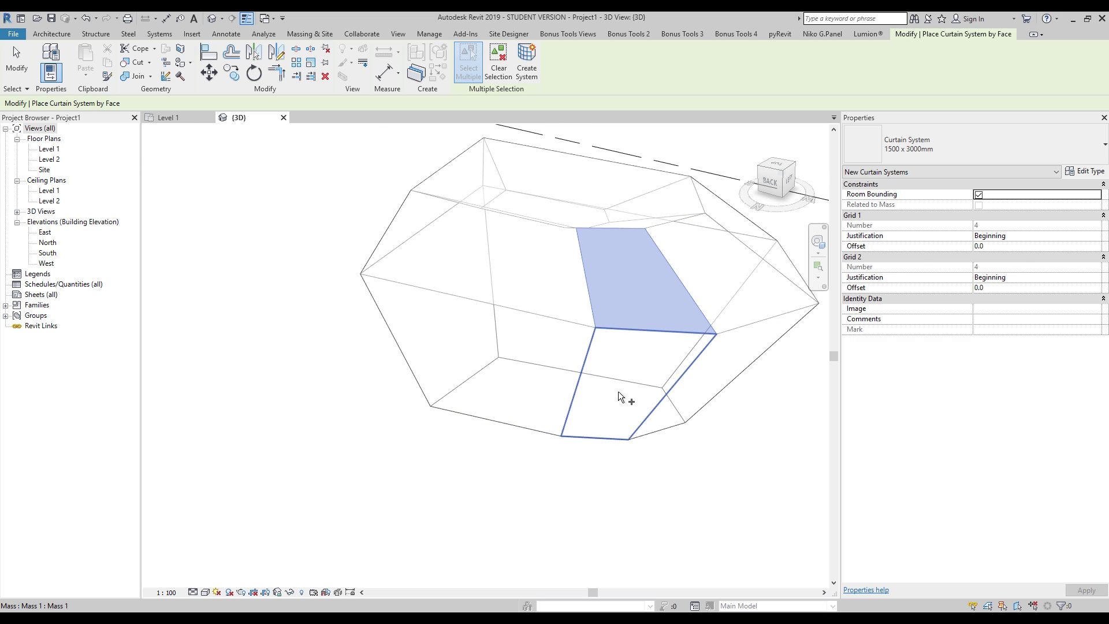
{"action": "left_click", "coordinate": [624, 396]}
{"action": "left_click", "coordinate": [747, 383]}
{"action": "left_click", "coordinate": [729, 292]}
- Add further outer side faces and the roof recess faces to the selection and create the curtain system on them
{"action": "middle_click_drag", "start_coordinate": [729, 292], "coordinate": [475, 383], "text": "shift"}
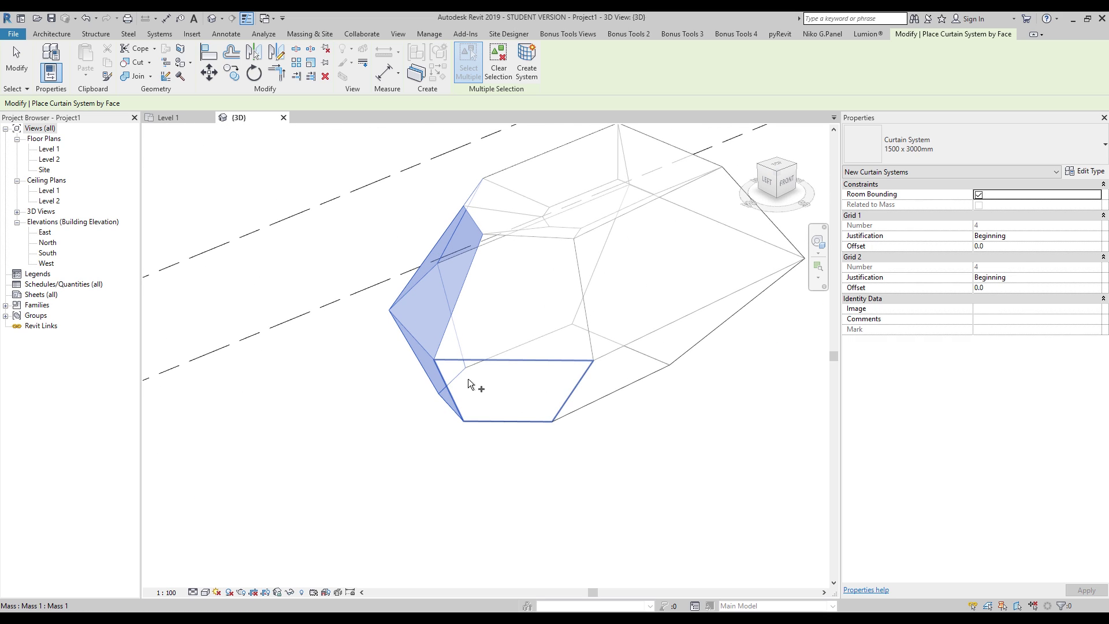
{"action": "middle_click_drag", "start_coordinate": [638, 366], "coordinate": [767, 431], "text": "shift"}
{"action": "middle_click_drag", "start_coordinate": [560, 185], "coordinate": [487, 254]}
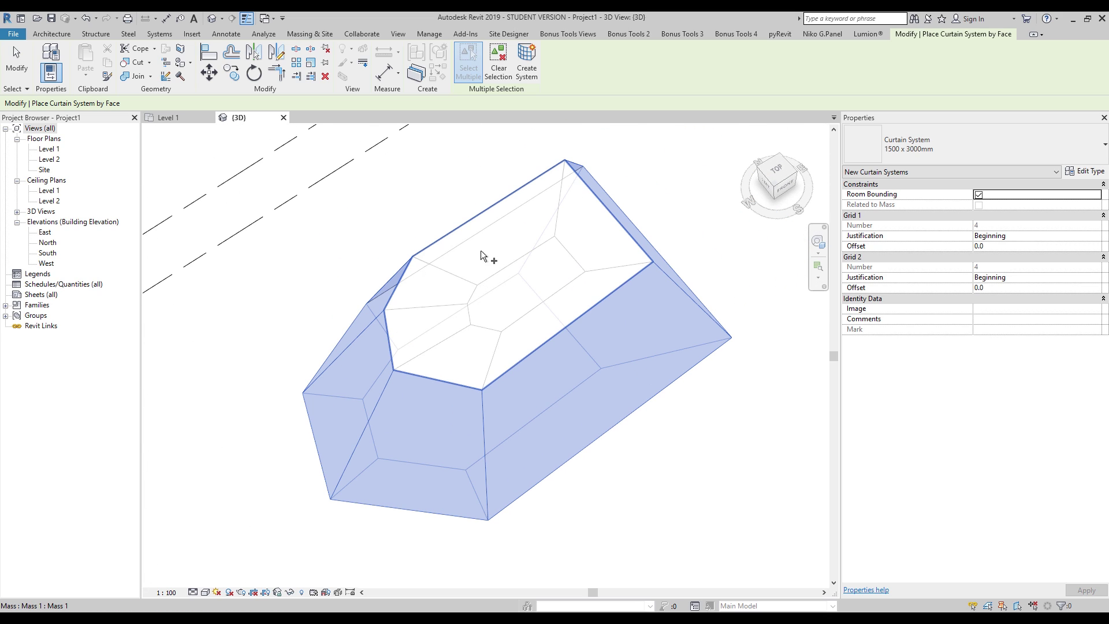
{"action": "left_click", "coordinate": [439, 303]}
{"action": "middle_click_drag", "start_coordinate": [495, 319], "coordinate": [505, 258], "text": "shift"}
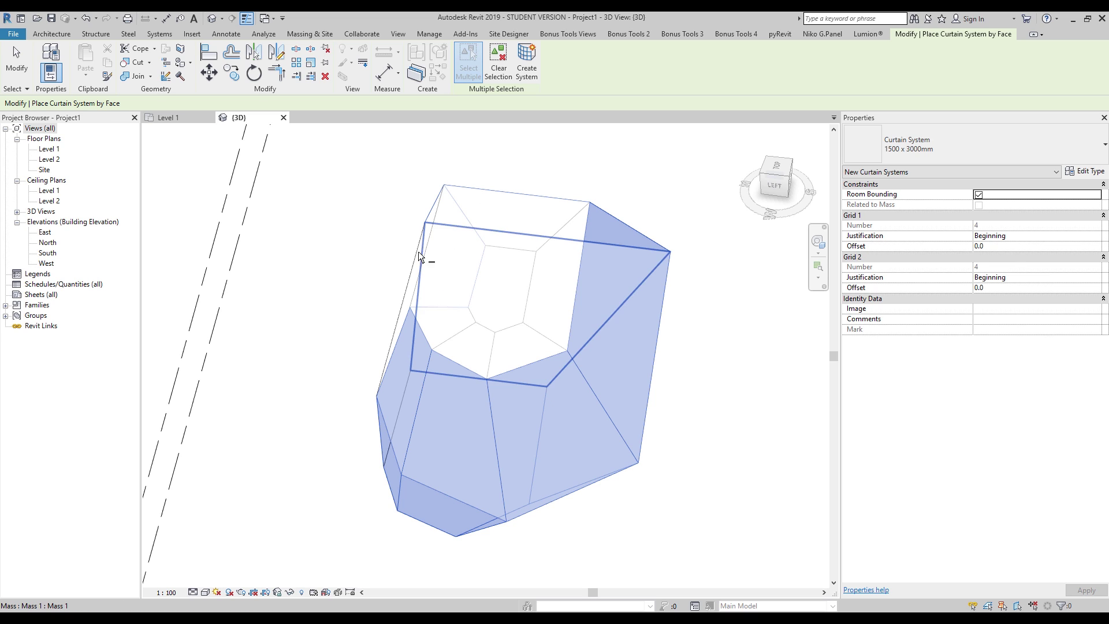
{"action": "middle_click_drag", "start_coordinate": [467, 276], "coordinate": [266, 214], "text": "shift"}
{"action": "left_click", "coordinate": [521, 463]}
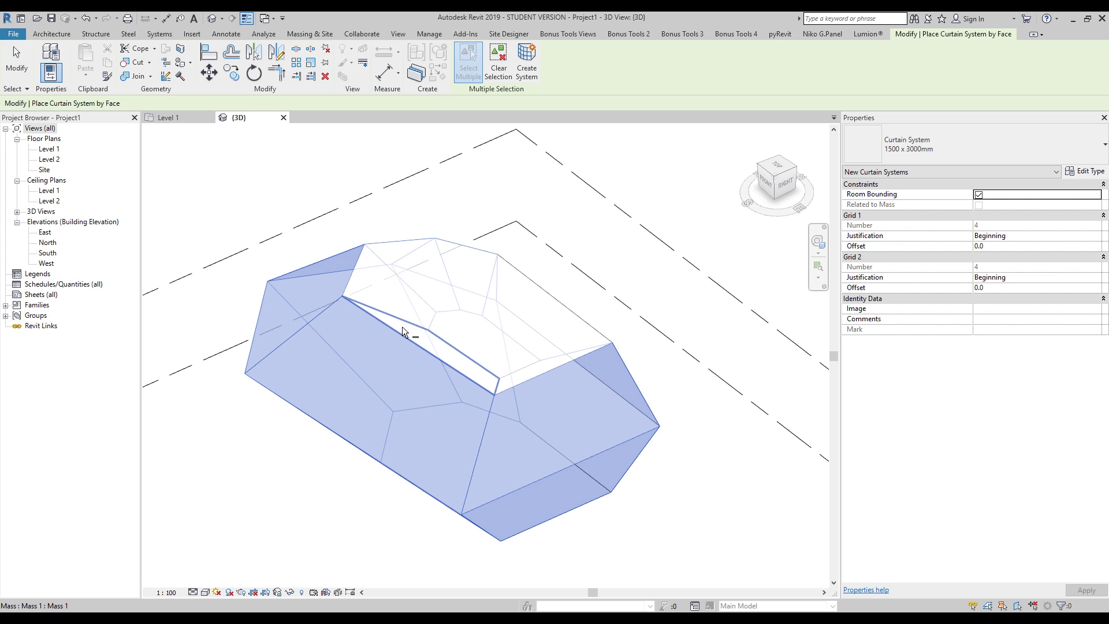
{"action": "left_click", "coordinate": [527, 60]}
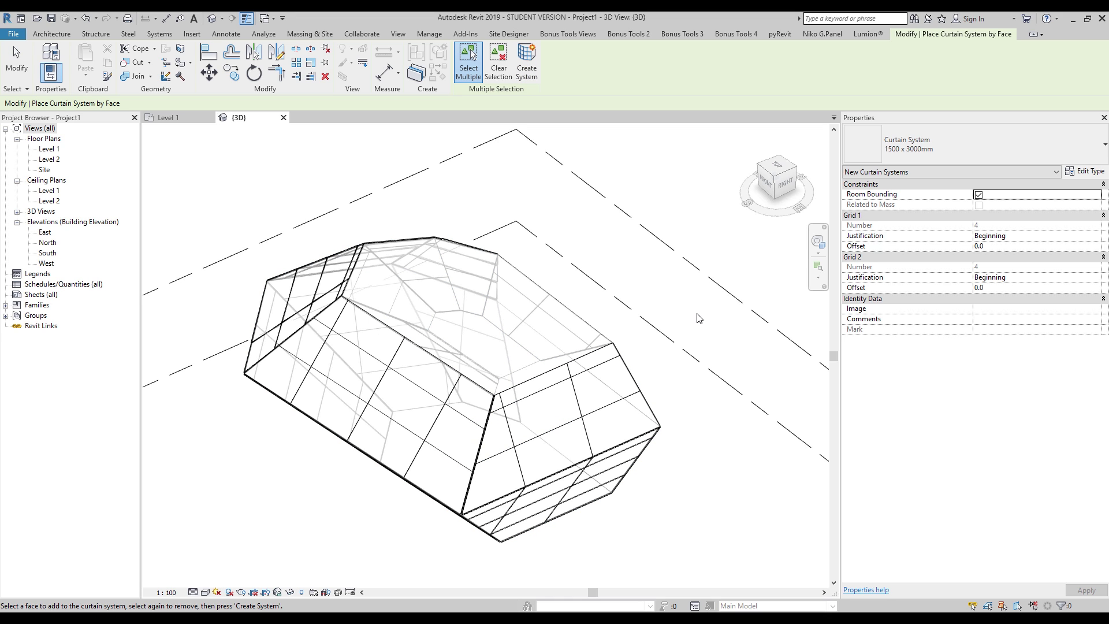
{"action": "middle_click_drag", "start_coordinate": [367, 376], "coordinate": [621, 311], "text": "shift"}
{"action": "key", "text": "Escape"}
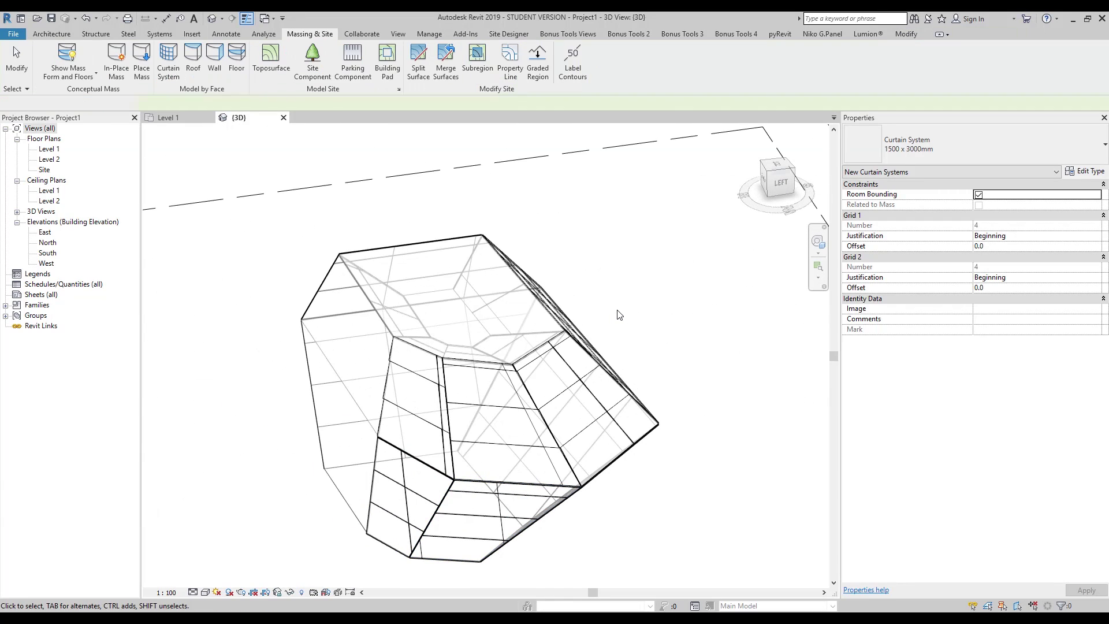
- Set mass display to follow view settings and hide the Mass category in the 3D view's visibility overrides
{"action": "left_click", "coordinate": [56, 56]}
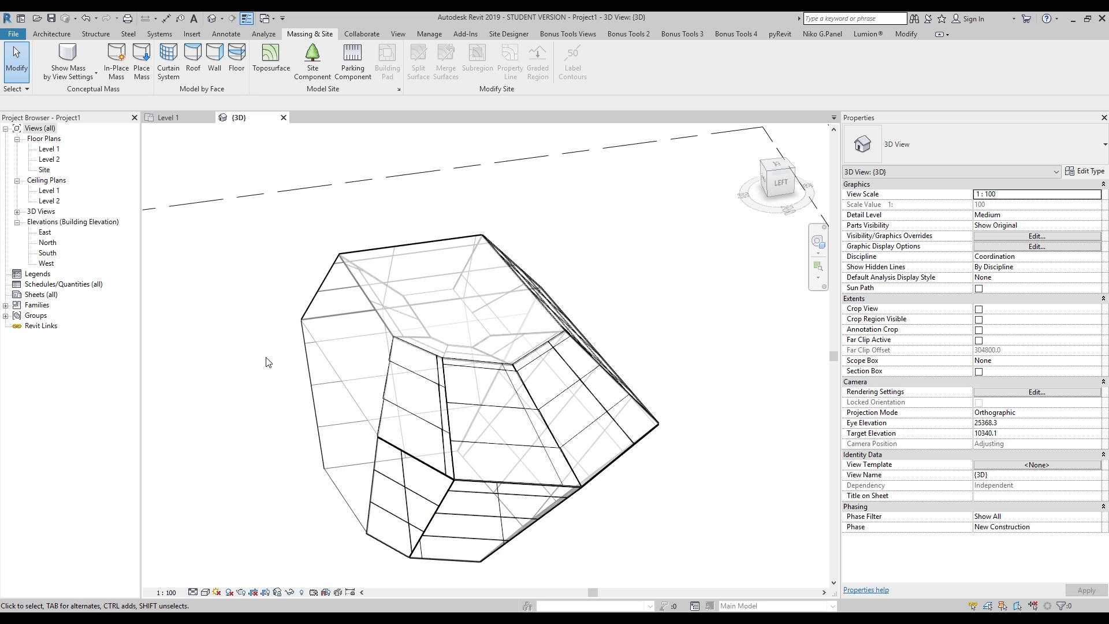
{"action": "middle_click_drag", "start_coordinate": [230, 332], "coordinate": [414, 383], "text": "shift"}
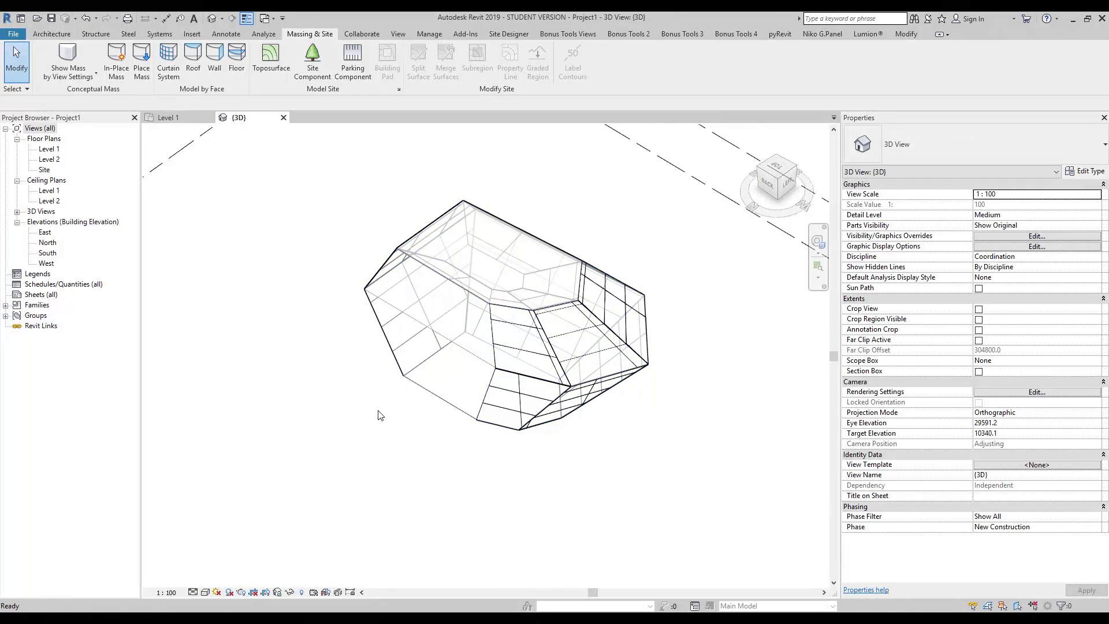
{"action": "key", "text": "v"}
{"action": "key", "text": "g"}
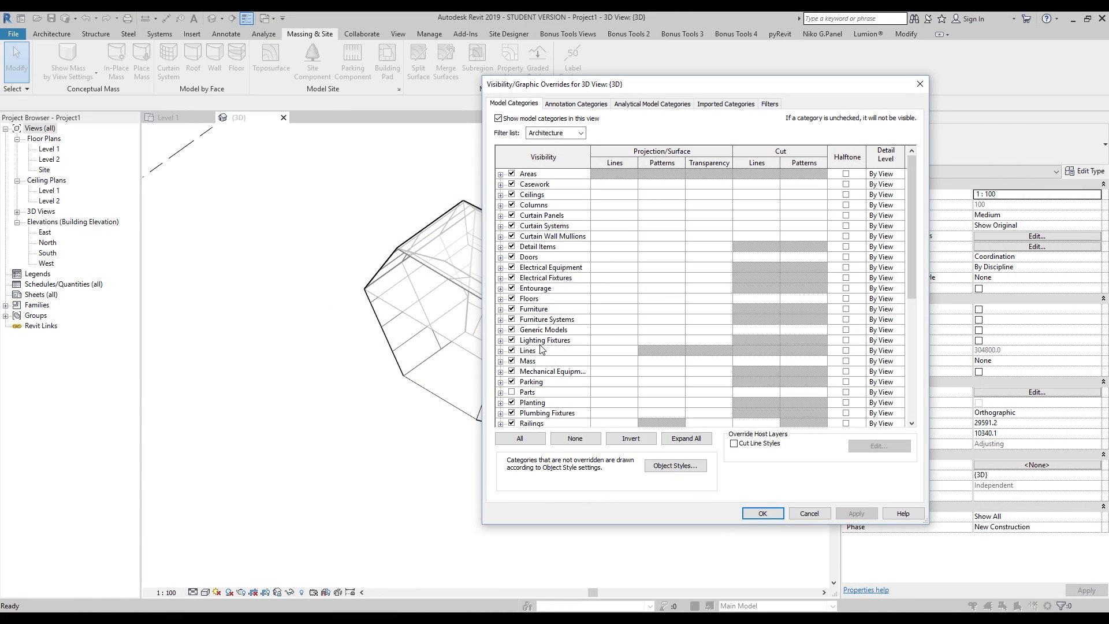
{"action": "left_click", "coordinate": [511, 361]}
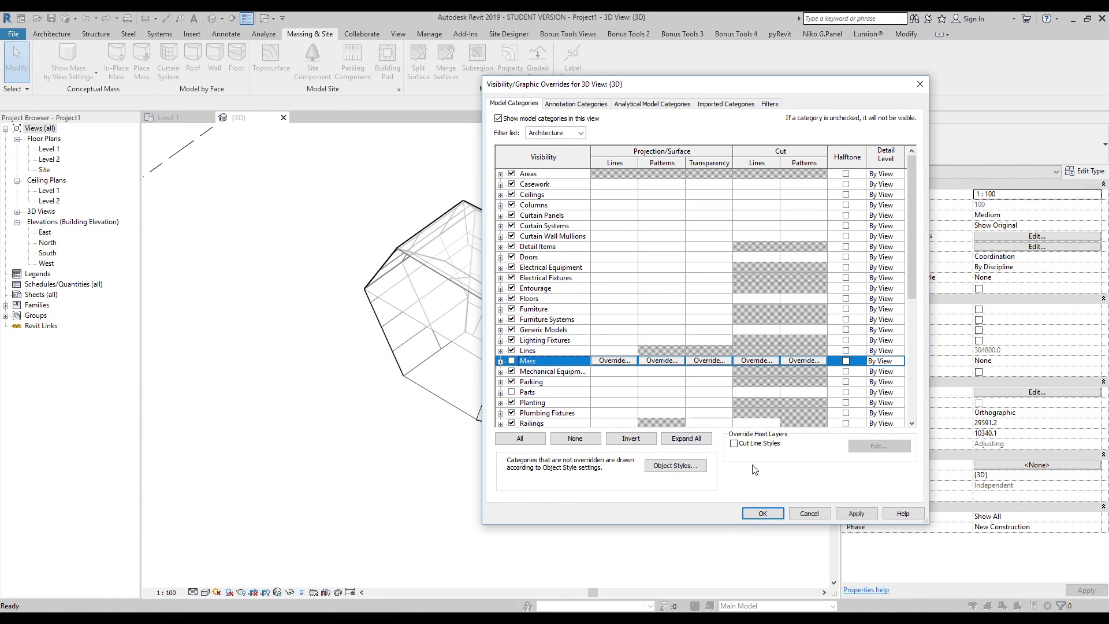
{"action": "left_click", "coordinate": [761, 512]}
{"action": "middle_click_drag", "start_coordinate": [439, 445], "coordinate": [451, 316], "text": "shift"}
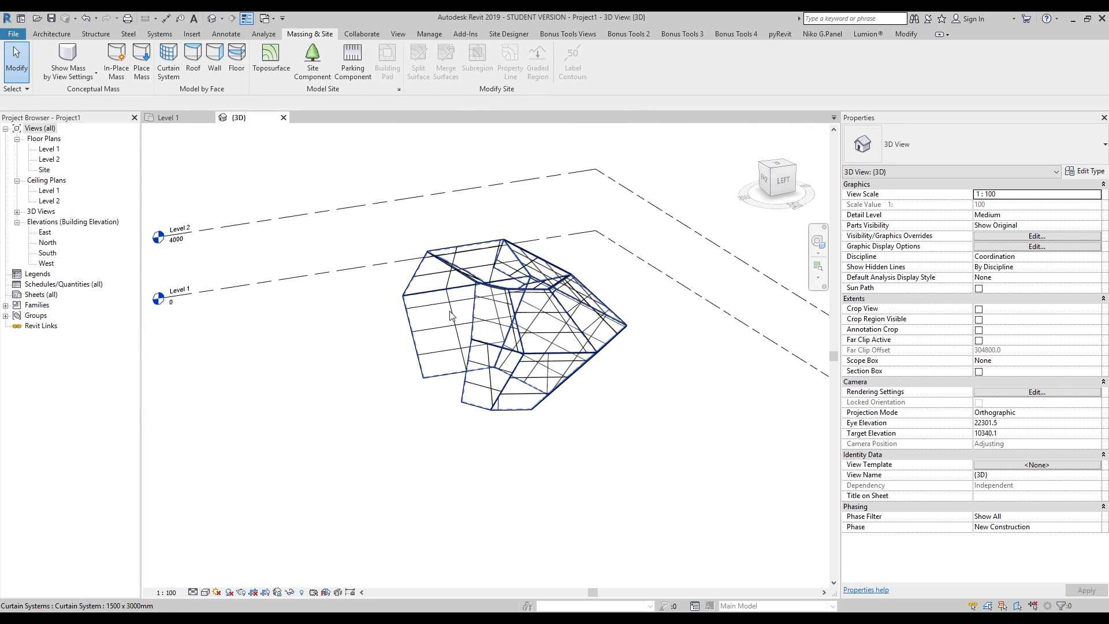
- Set the curtain system type's Curtain Panel to System Panel : Solid
{"action": "left_click", "coordinate": [467, 394]}
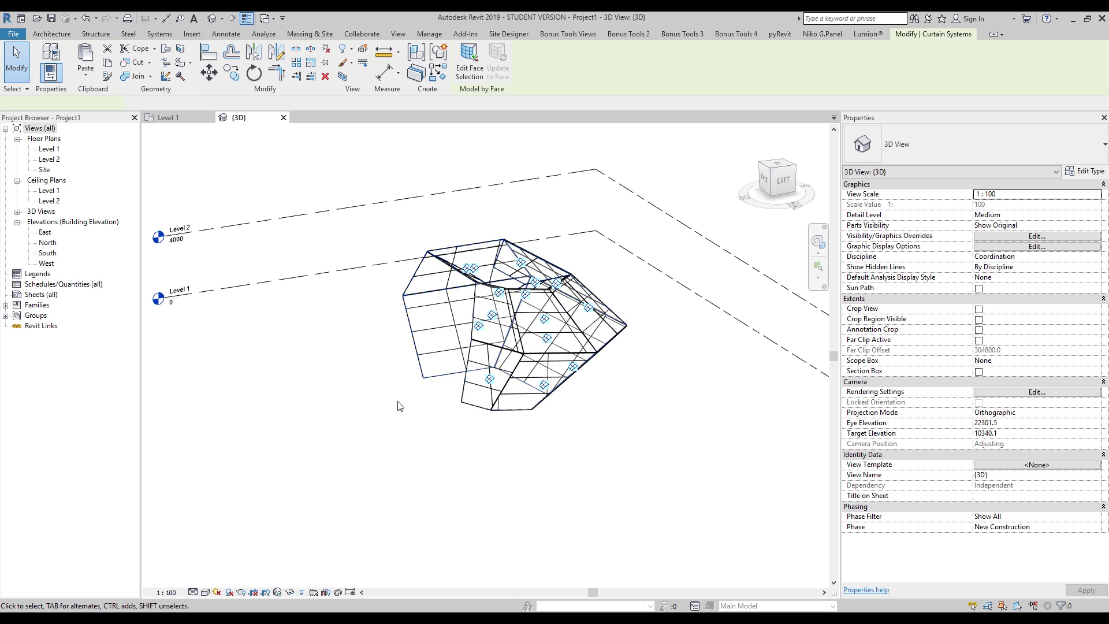
{"action": "left_click", "coordinate": [1085, 172]}
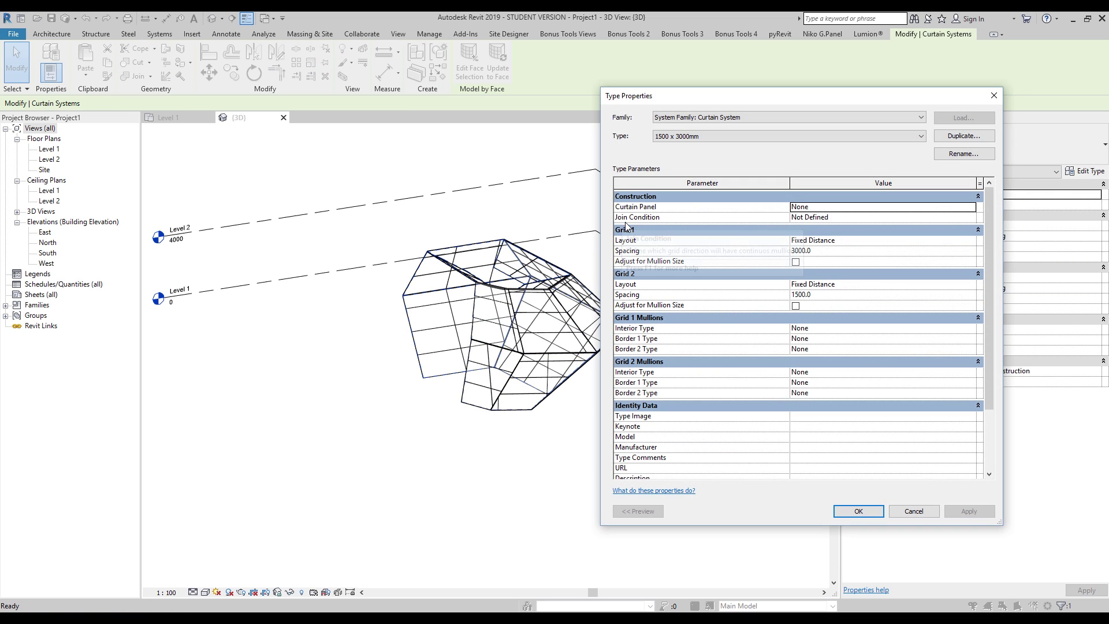
{"action": "left_click", "coordinate": [974, 209]}
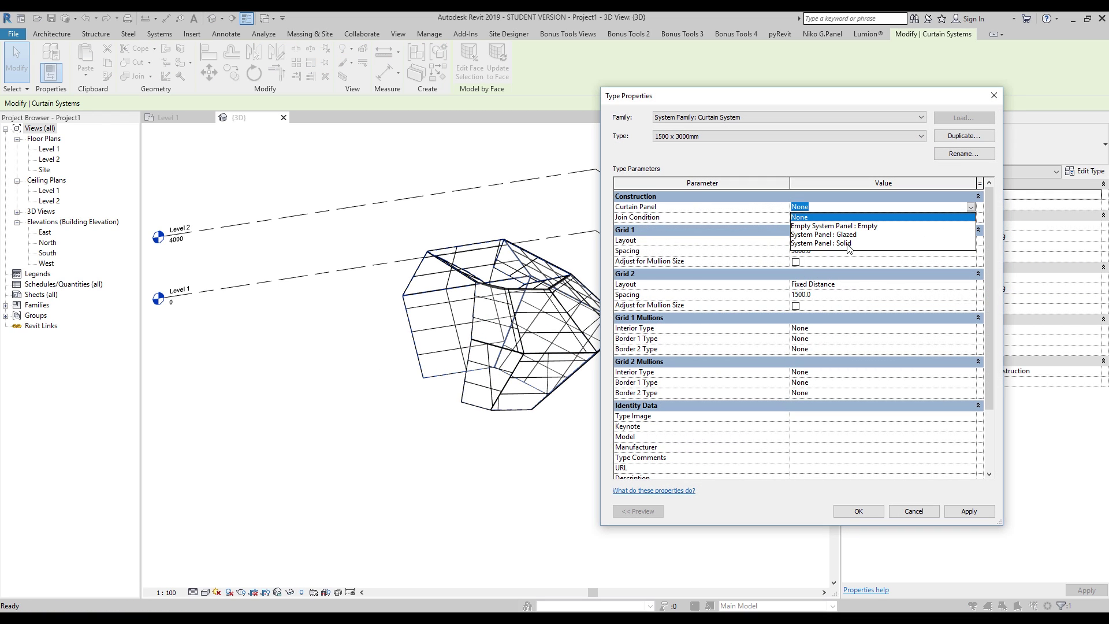
{"action": "left_click", "coordinate": [853, 245]}
{"action": "left_click", "coordinate": [858, 511]}
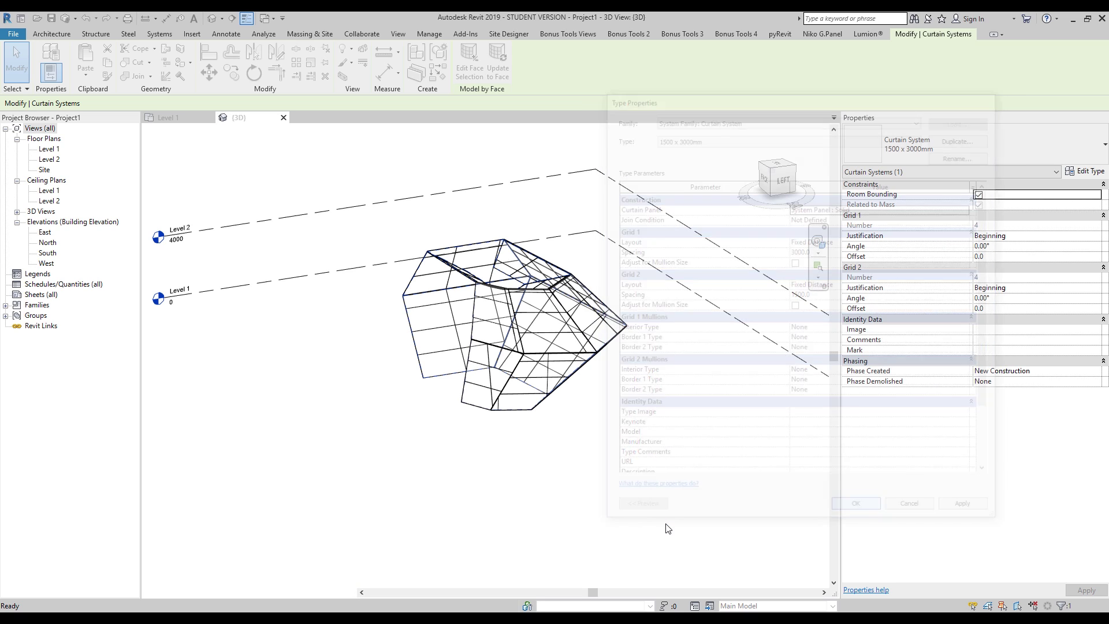
{"action": "middle_click_drag", "start_coordinate": [550, 423], "coordinate": [403, 530], "text": "shift"}
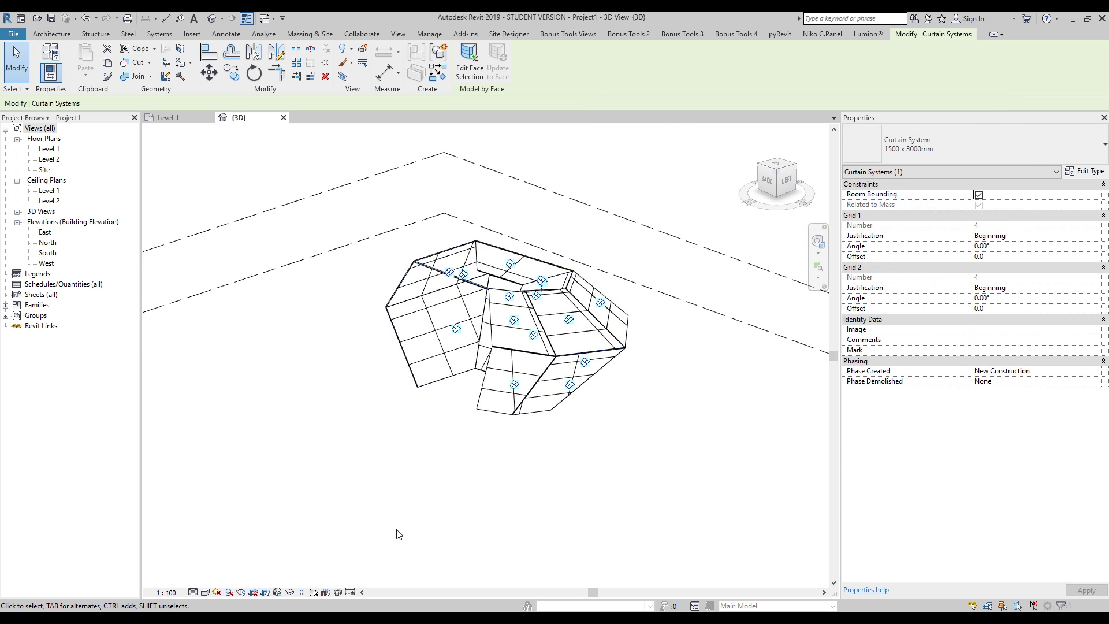
- Switch to Chrome and examine the panel pattern in the research centre's reference photo, and return to Revit
{"action": "mouse_move", "coordinate": [299, 618]}
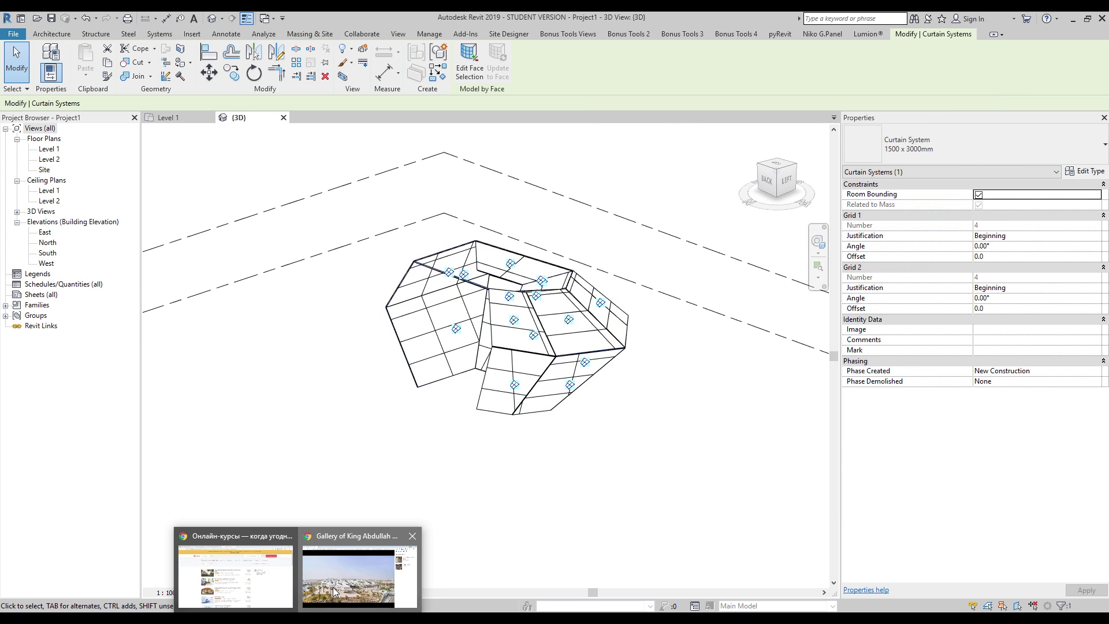
{"action": "left_click", "coordinate": [359, 569]}
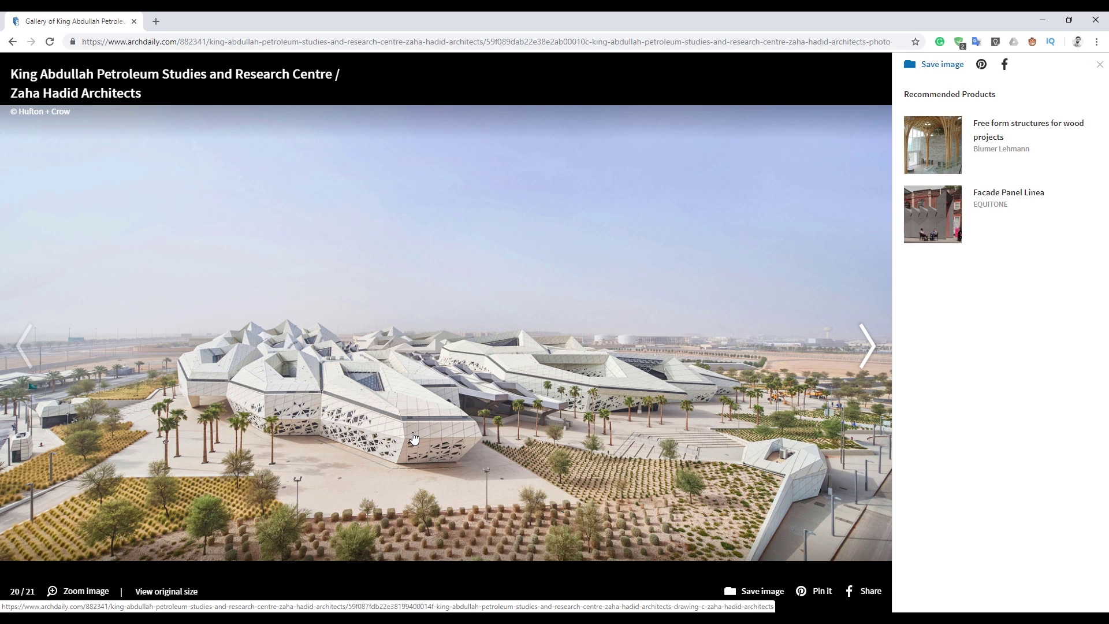
{"action": "left_click", "coordinate": [1042, 20]}
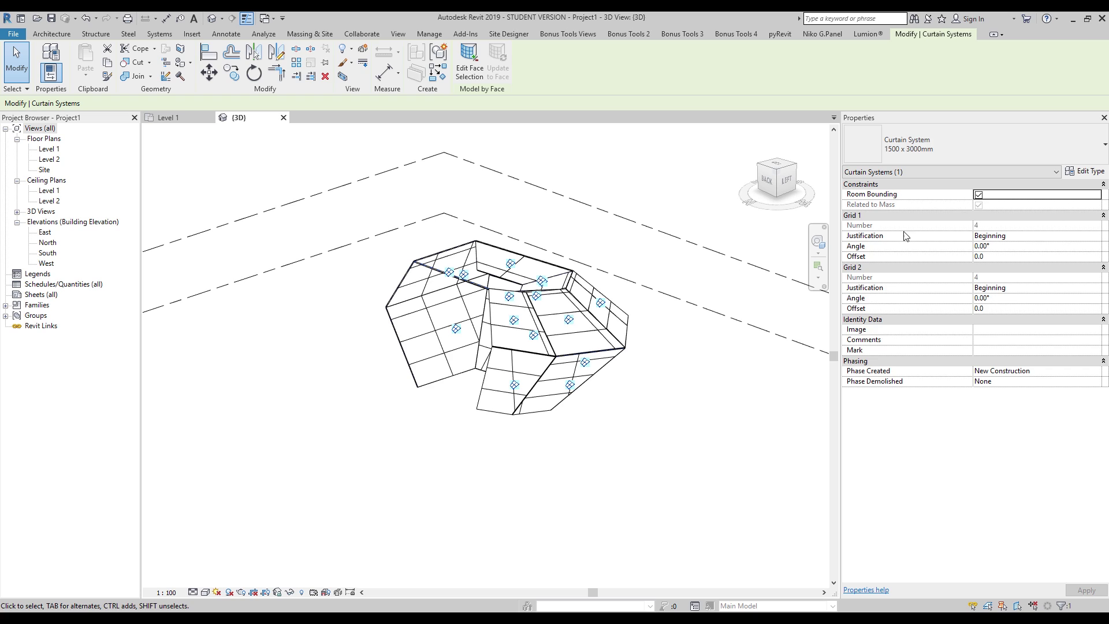
- Set the curtain system type's Grid 2 spacing to 750 and its Grid 1 spacing to 150
{"action": "left_click", "coordinate": [1084, 172]}
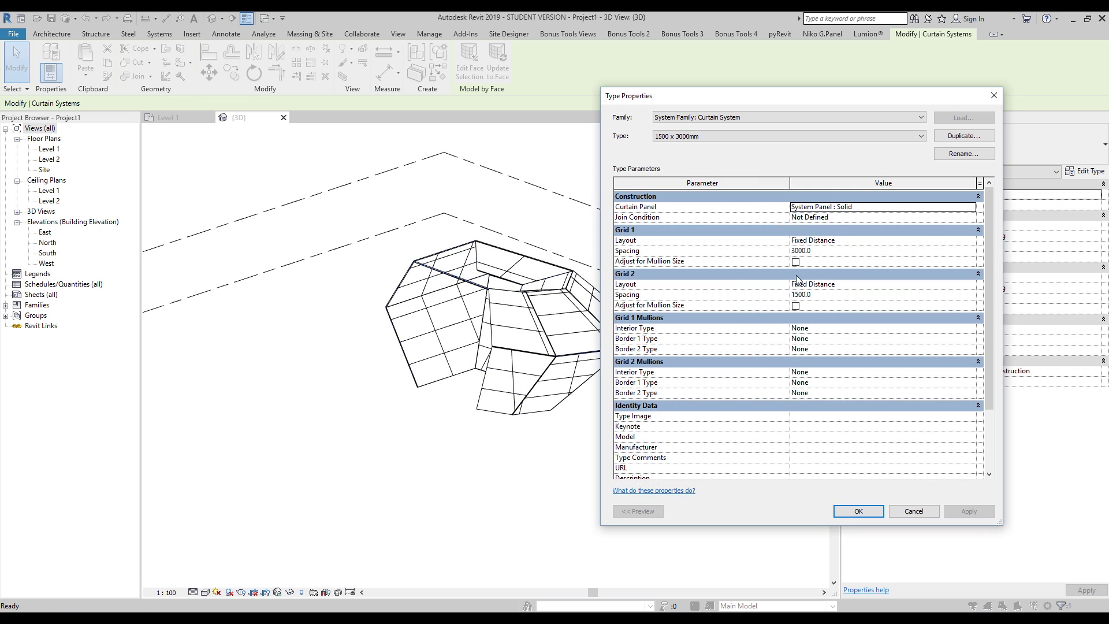
{"action": "left_click", "coordinate": [820, 295]}
{"action": "type", "text": "75"}
{"action": "left_click", "coordinate": [825, 250]}
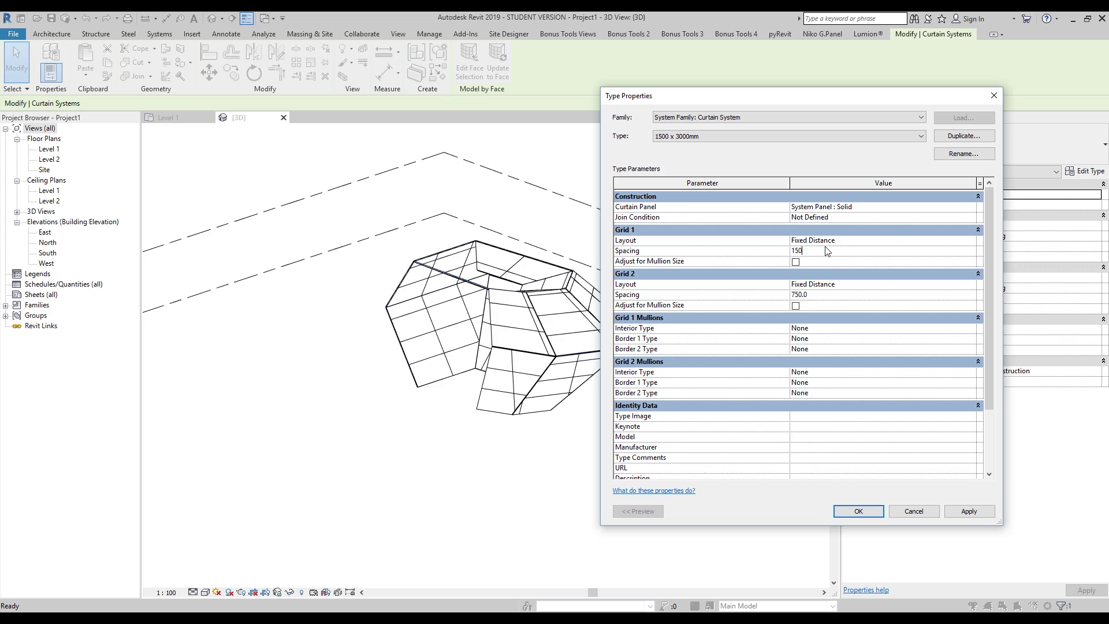
{"action": "left_click", "coordinate": [786, 510]}
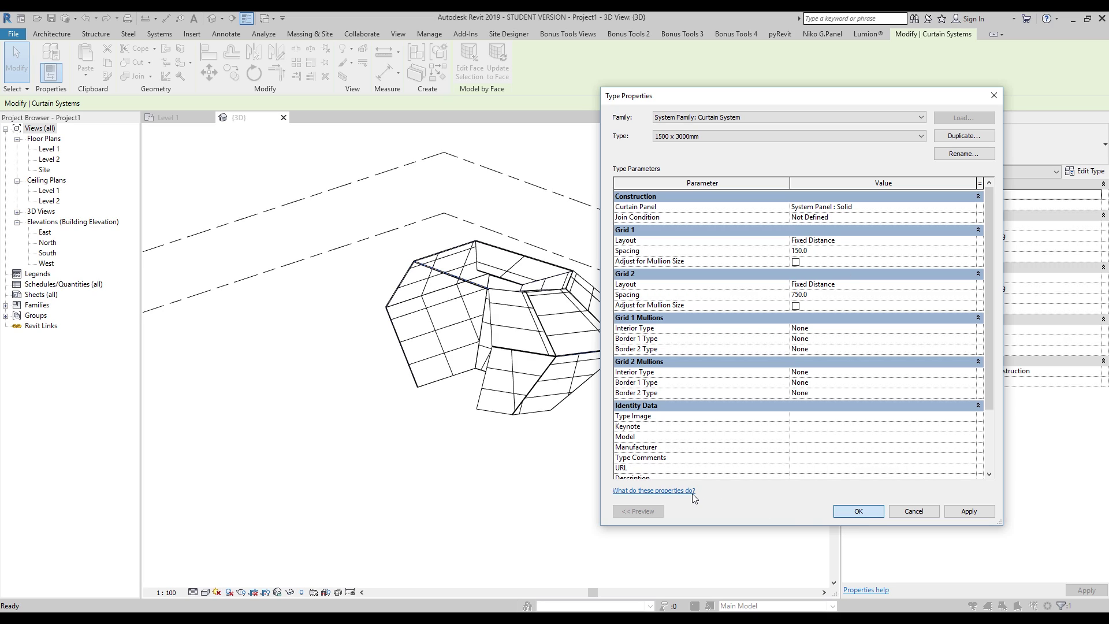
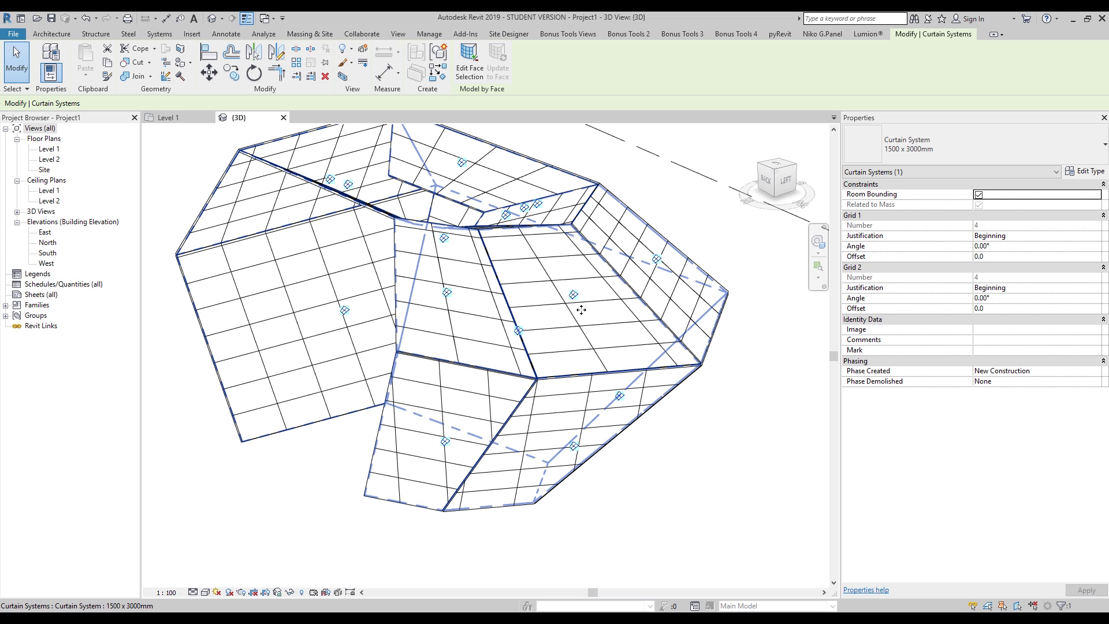
- Set the curtain system's Grid 1 angle to 30° and inspect the slanted panel pattern
{"action": "middle_click_drag", "start_coordinate": [639, 320], "coordinate": [435, 330], "text": "shift"}
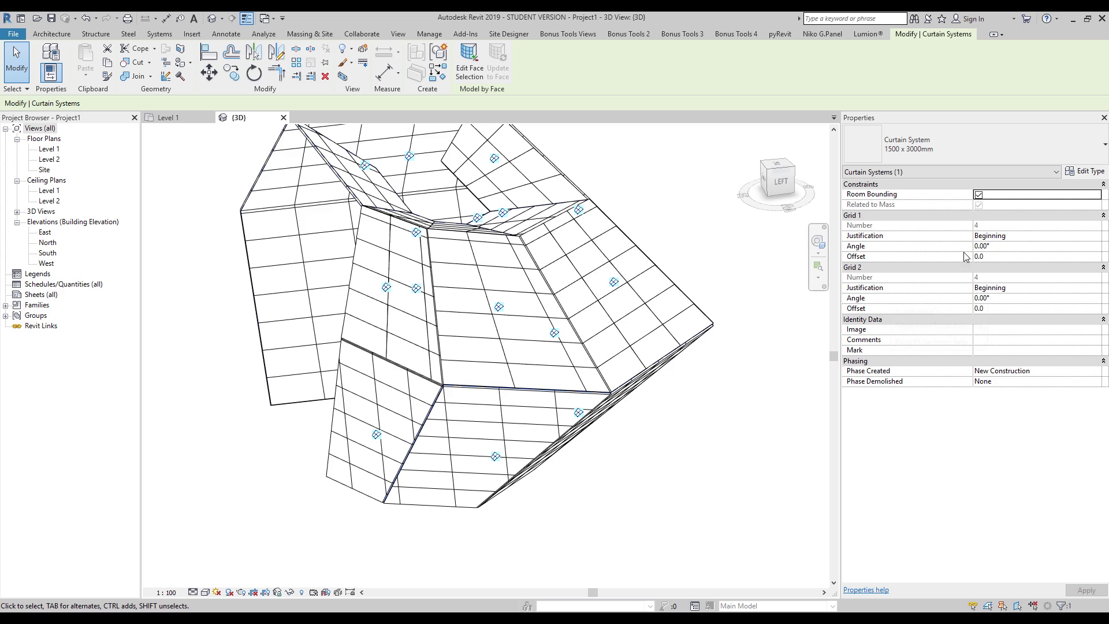
{"action": "left_click", "coordinate": [998, 251]}
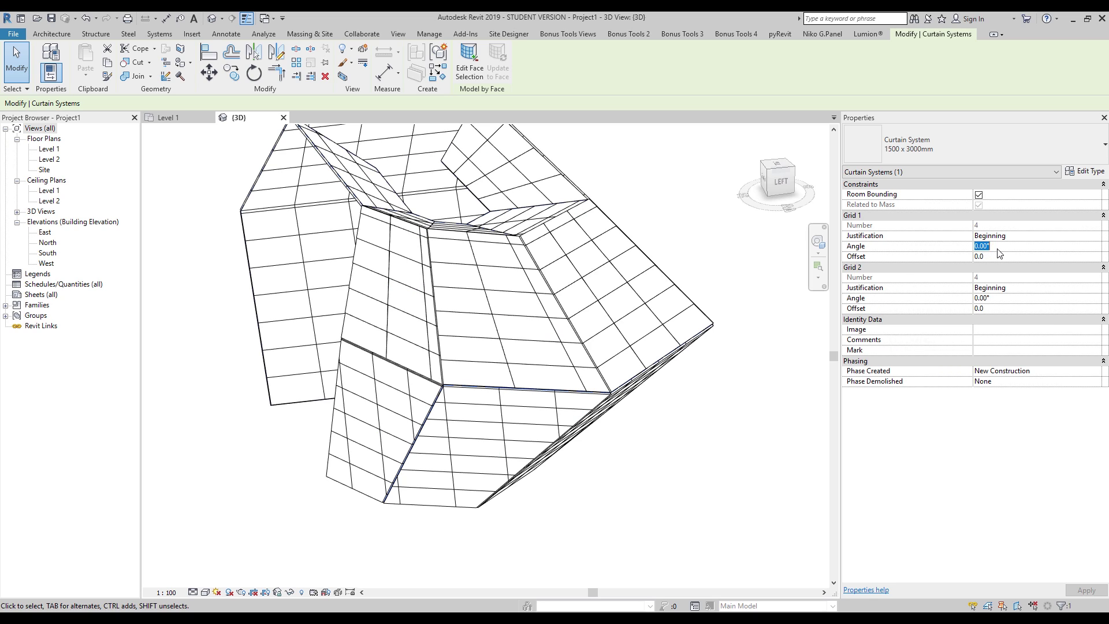
{"action": "type", "text": "30"}
{"action": "key", "text": "Return"}
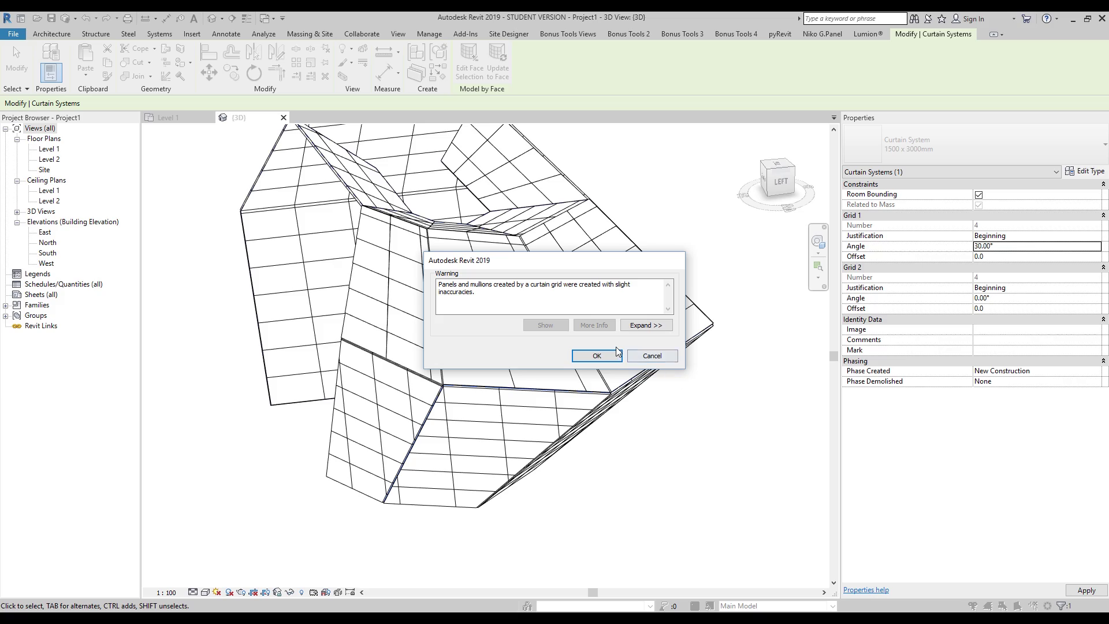
{"action": "left_click", "coordinate": [614, 354]}
{"action": "middle_click_drag", "start_coordinate": [486, 344], "coordinate": [578, 456], "text": "shift"}
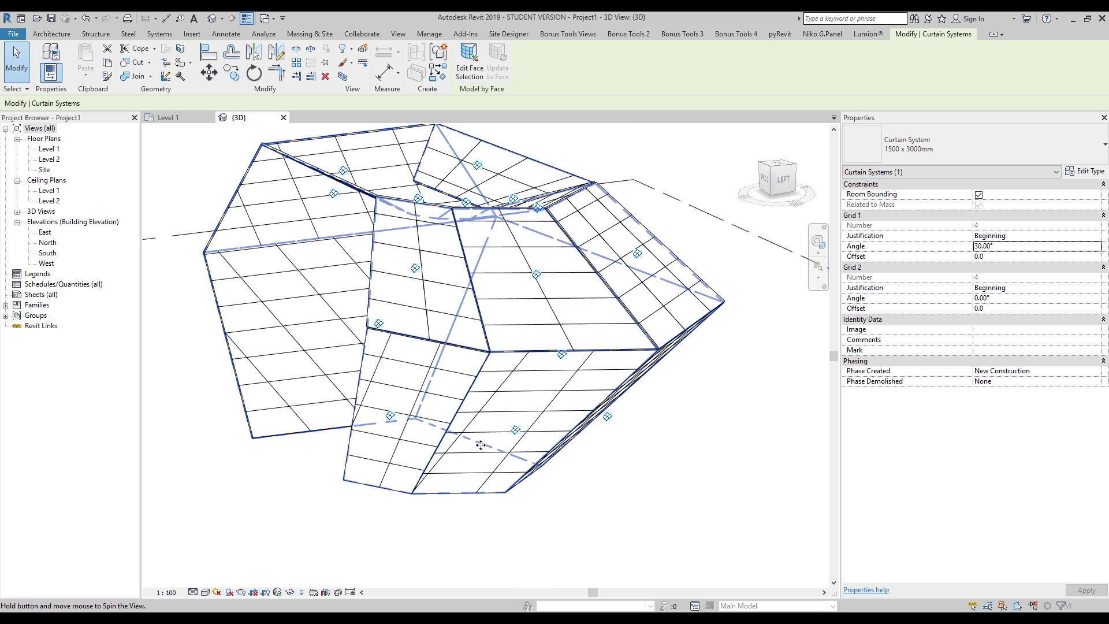
{"action": "key", "text": "Escape"}
{"action": "left_click", "coordinate": [395, 492]}
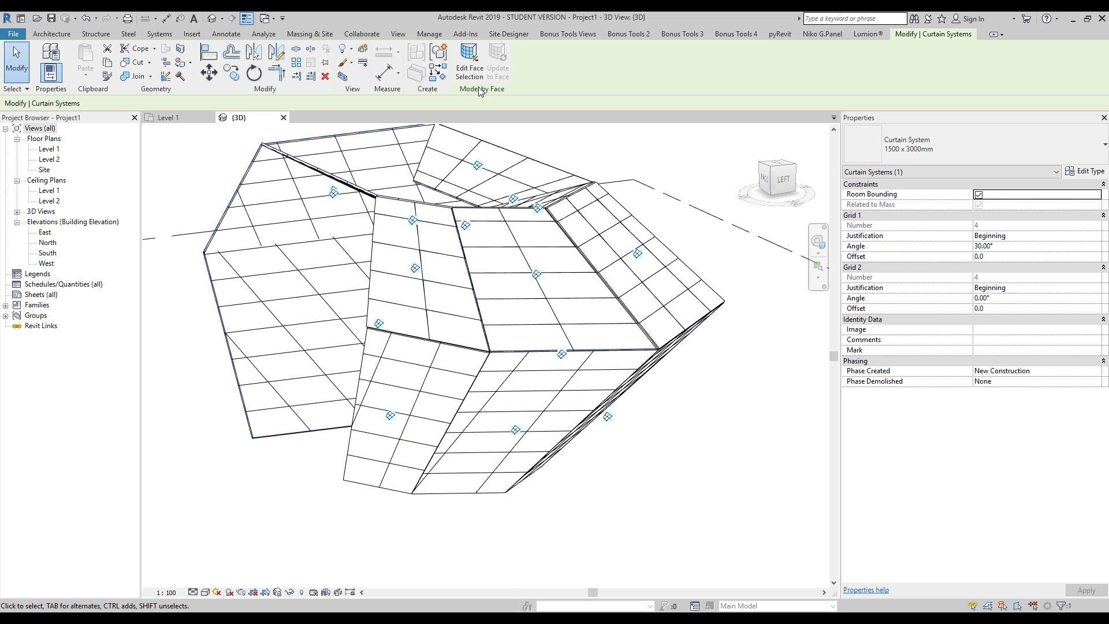
{"action": "left_click", "coordinate": [482, 59]}
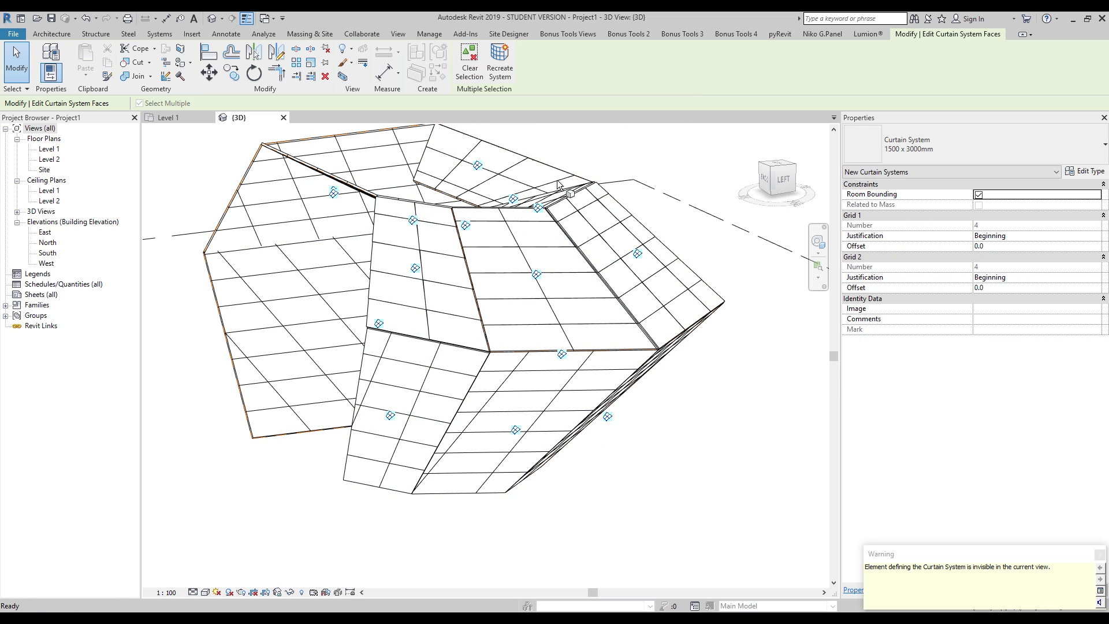
{"action": "scroll", "coordinate": [436, 365], "scroll_direction": "down", "scroll_amount": 2}
{"action": "middle_click_drag", "start_coordinate": [435, 364], "coordinate": [376, 399], "text": "shift"}
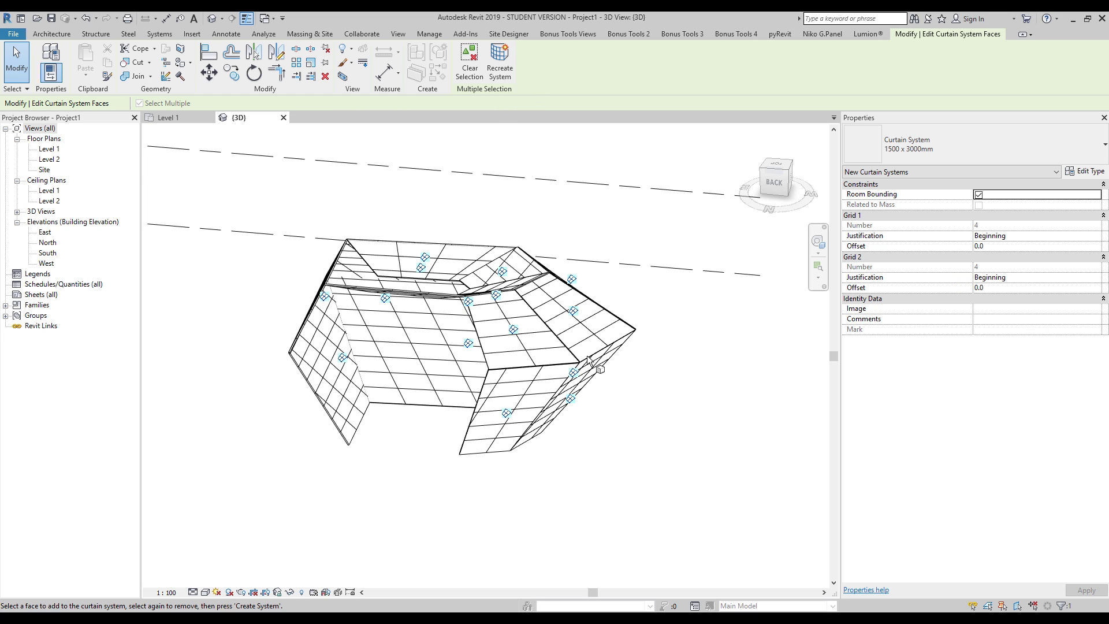
{"action": "middle_click_drag", "start_coordinate": [588, 360], "coordinate": [510, 301], "text": "shift"}
{"action": "key", "text": "Escape"}
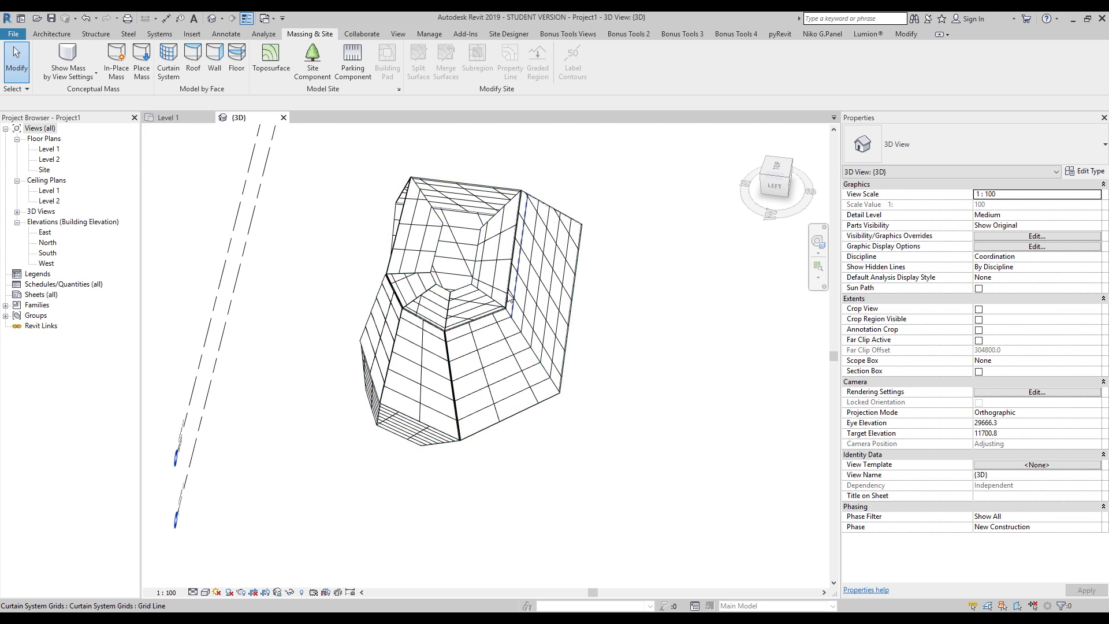
- Delete the curtain system that covers the faces of the mass
{"action": "middle_click_drag", "start_coordinate": [419, 292], "coordinate": [317, 372], "text": "shift"}
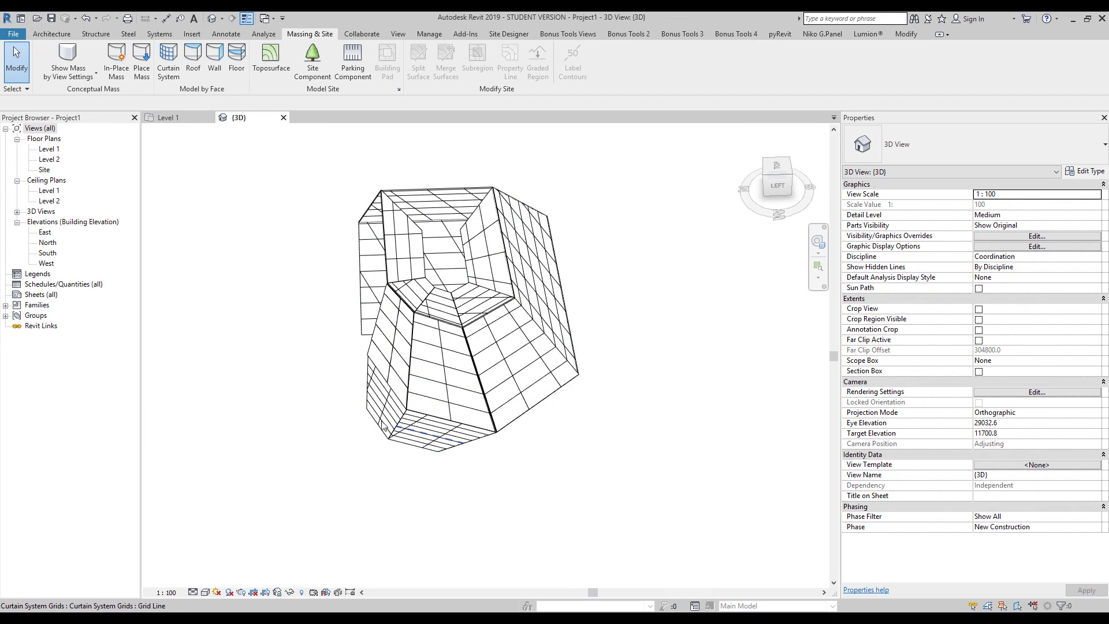
{"action": "middle_click_drag", "start_coordinate": [384, 428], "coordinate": [387, 398], "text": "shift"}
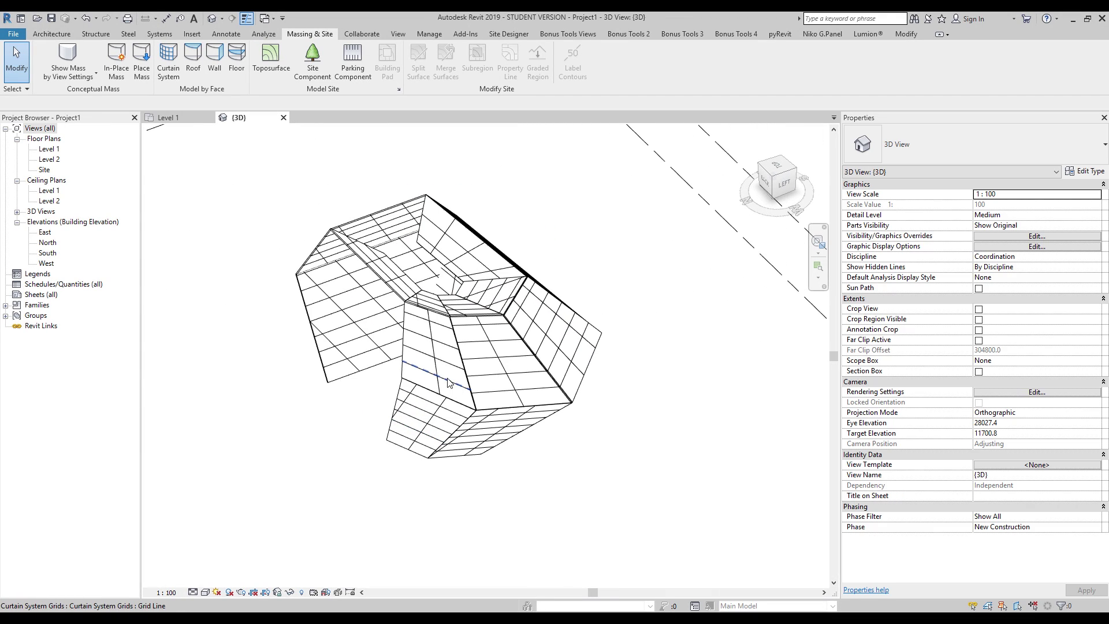
{"action": "left_click", "coordinate": [381, 371]}
{"action": "key", "text": "Delete"}
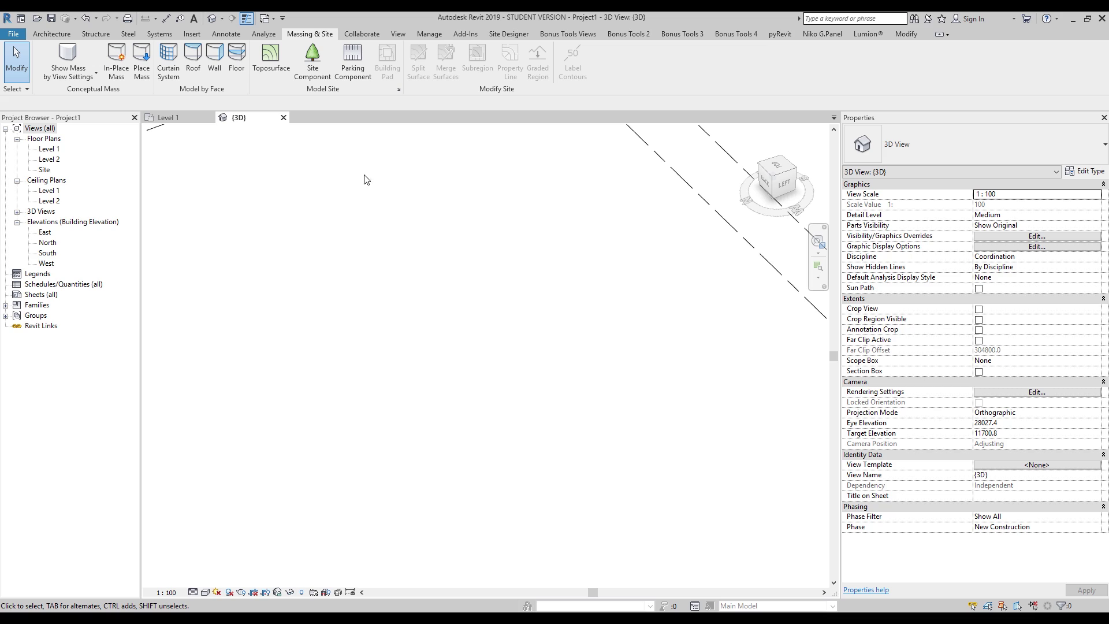
- Show the mass form and create a 1500 x 3000mm curtain system on a single lower face at the mass's corner
{"action": "left_click", "coordinate": [68, 56]}
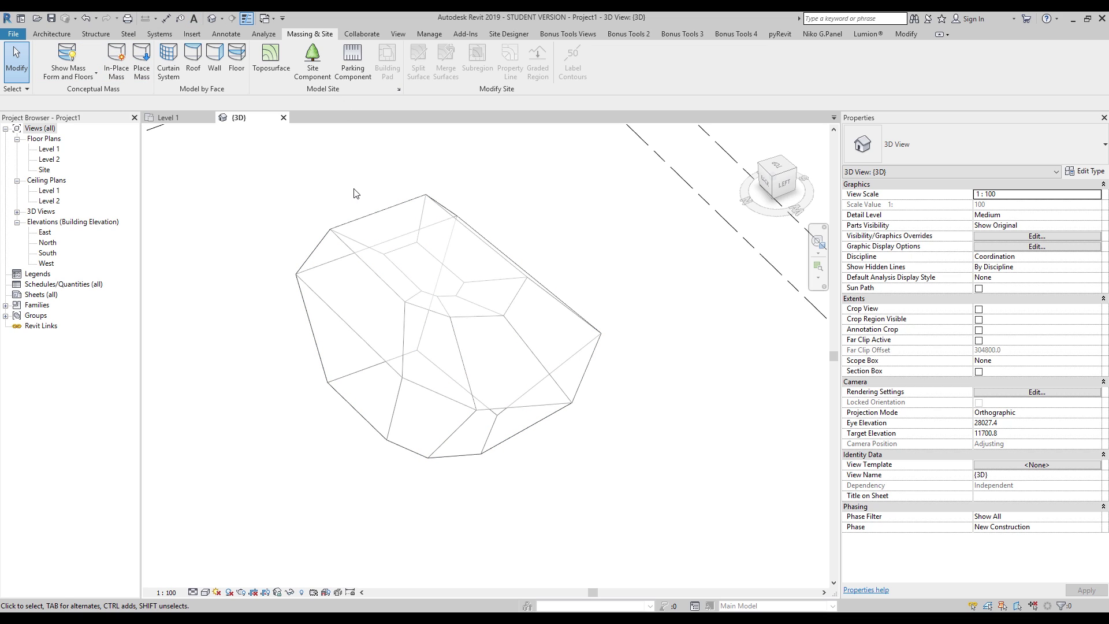
{"action": "left_click", "coordinate": [168, 61]}
{"action": "left_click", "coordinate": [417, 432]}
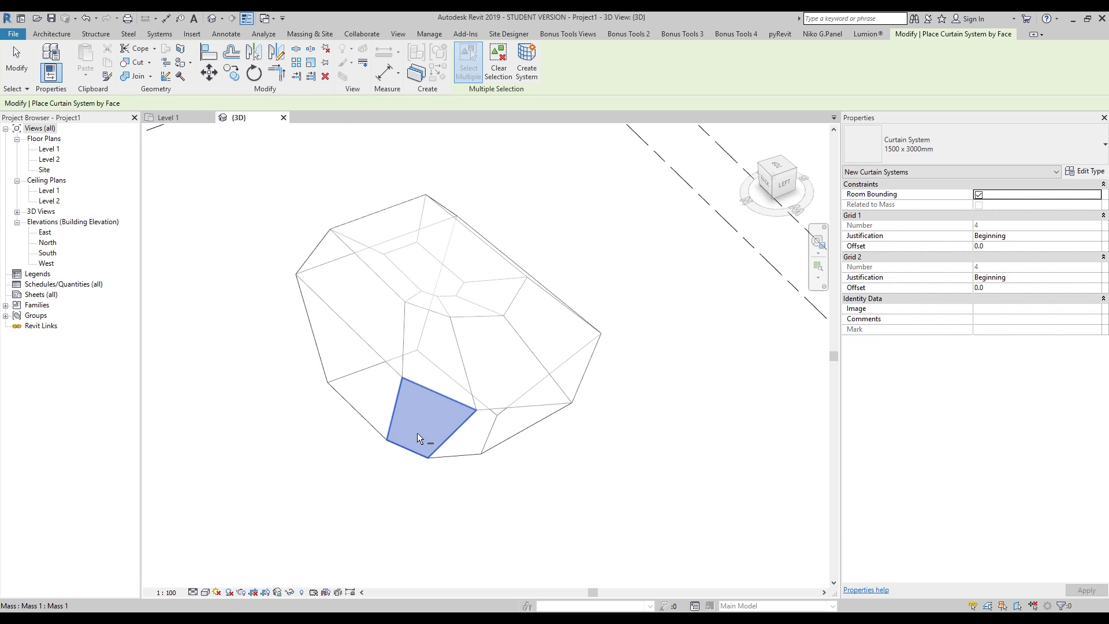
{"action": "left_click", "coordinate": [527, 63]}
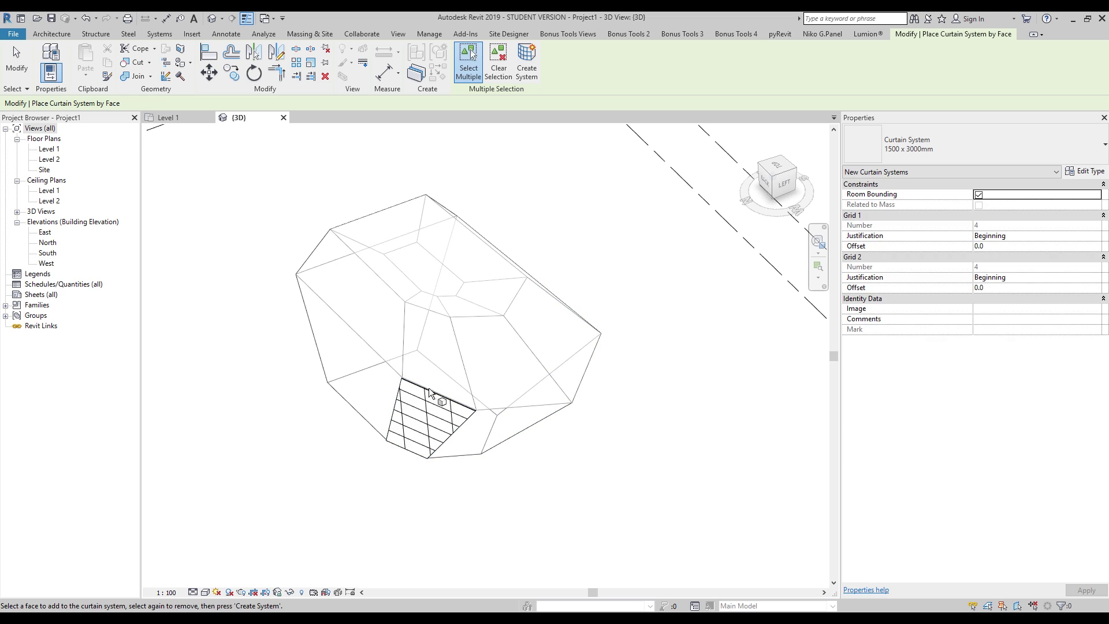
- Create a separate curtain system on each of the two sloping faces above and on the adjacent lower face
{"action": "left_click", "coordinate": [434, 352]}
{"action": "left_click", "coordinate": [526, 62]}
{"action": "left_click", "coordinate": [508, 347]}
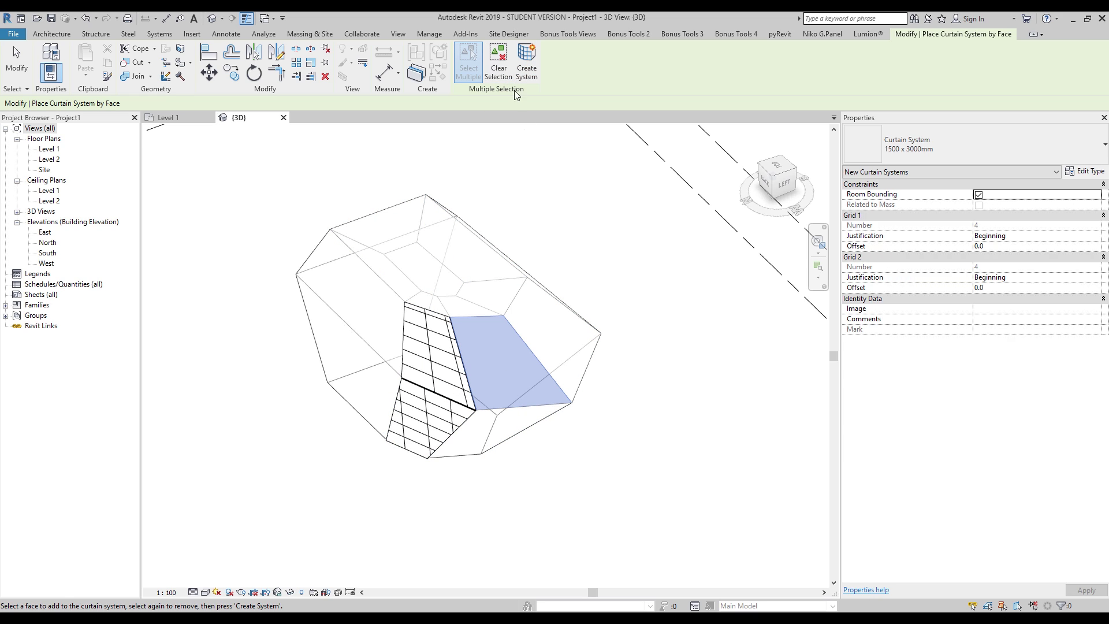
{"action": "left_click", "coordinate": [526, 63]}
{"action": "left_click", "coordinate": [502, 428]}
{"action": "left_click", "coordinate": [526, 63]}
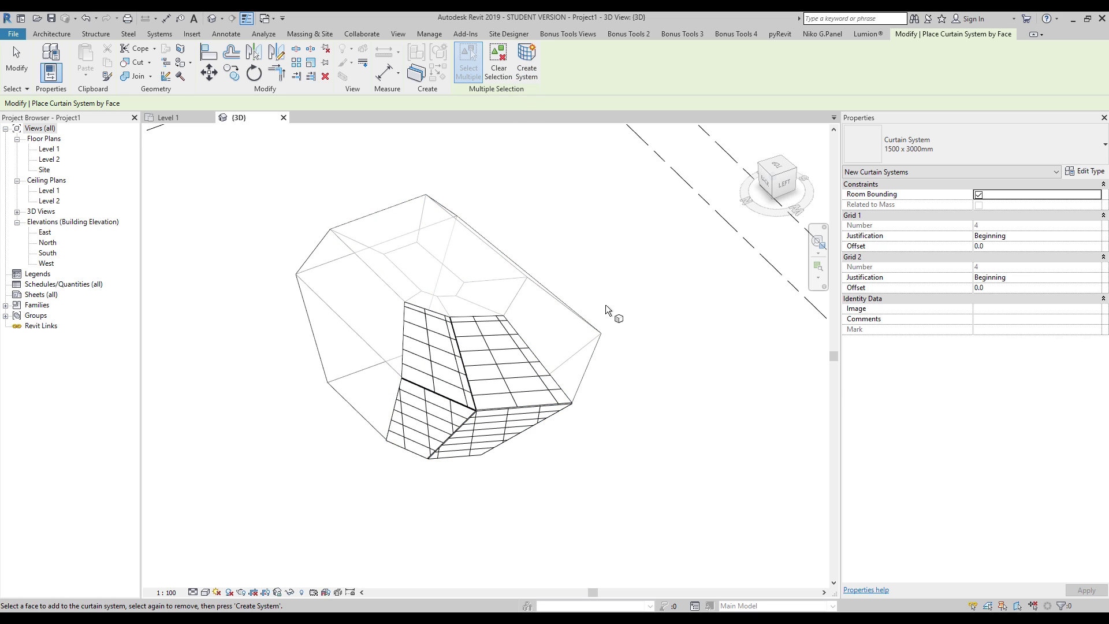
{"action": "key", "text": "Escape"}
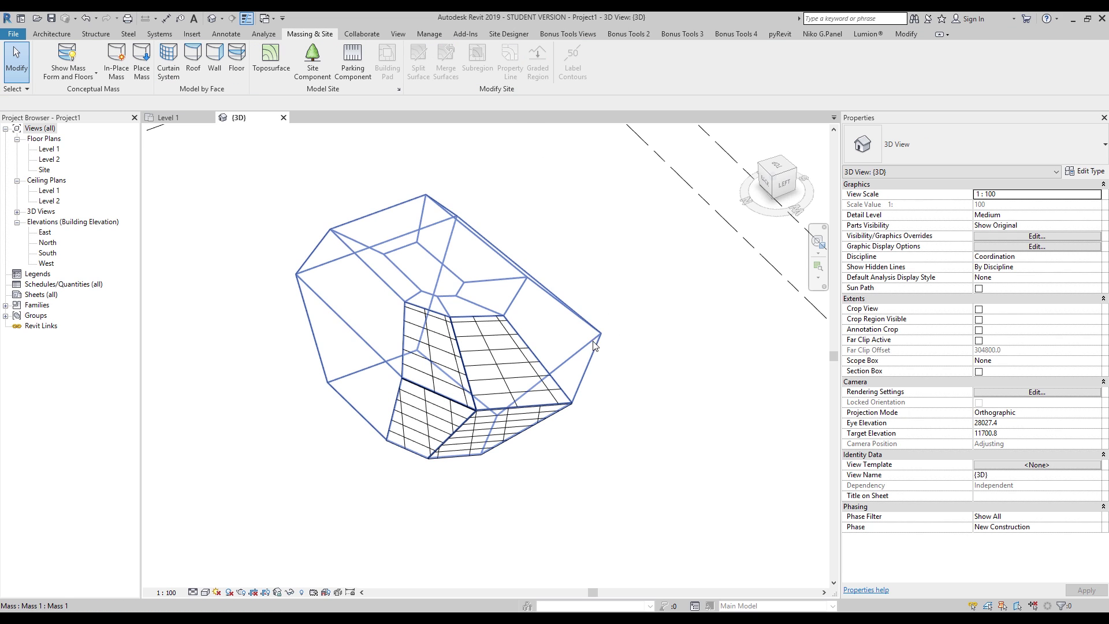
- Select the first lower face's curtain system and examine its grid alongside the neighbouring faces
{"action": "left_click", "coordinate": [403, 357]}
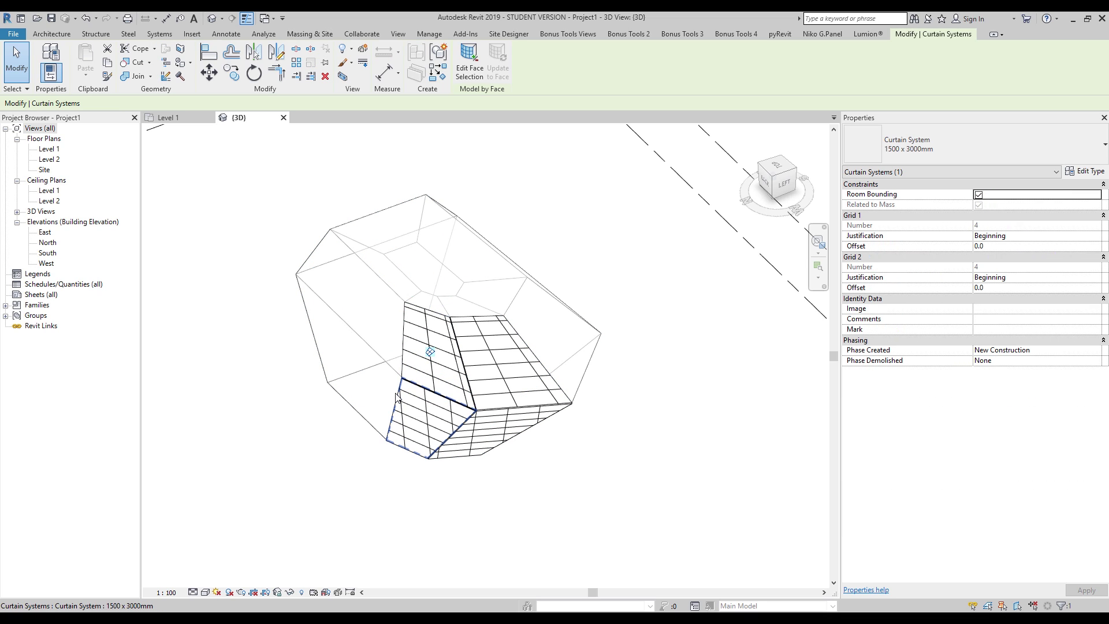
{"action": "middle_click_drag", "start_coordinate": [421, 450], "coordinate": [362, 458], "text": "shift"}
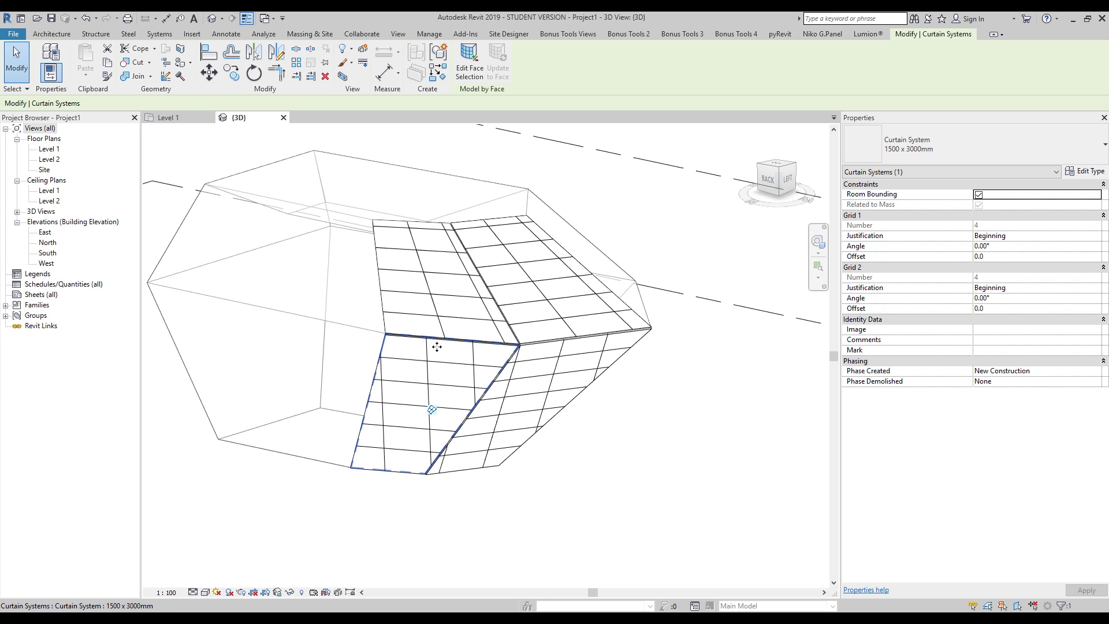
{"action": "key", "text": "Escape"}
- Switch to Chrome, browse the research centre's gallery photos to examine how the facade panels are arranged, and return to Revit
{"action": "key", "text": "alt+Tab"}
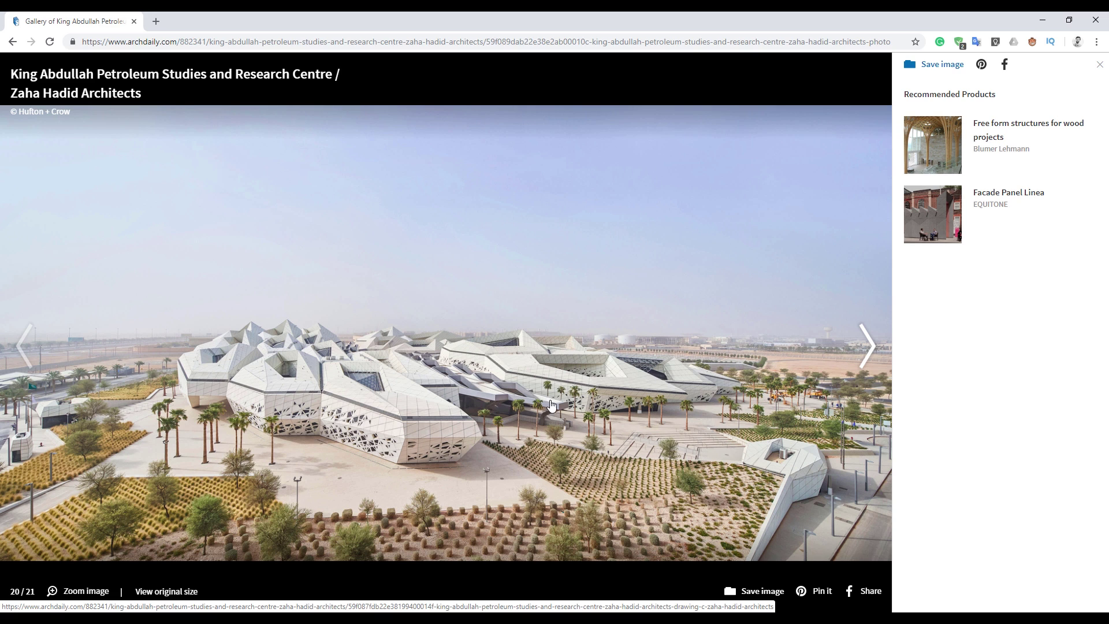
{"action": "left_click", "coordinate": [852, 350]}
{"action": "left_click", "coordinate": [19, 351]}
{"action": "left_click", "coordinate": [18, 352]}
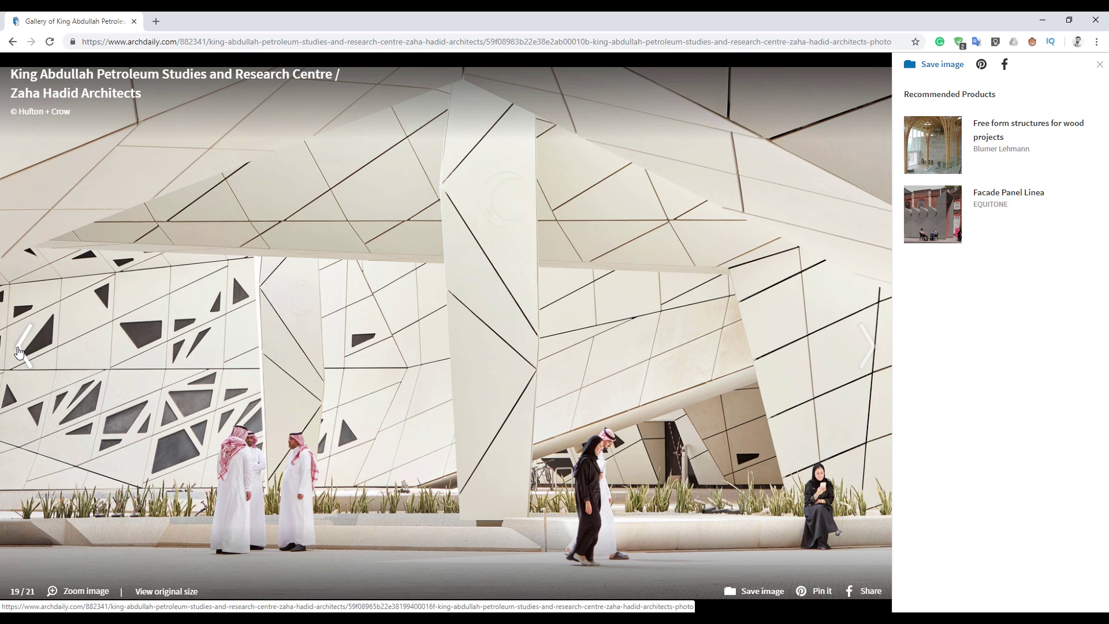
{"action": "left_click", "coordinate": [18, 351]}
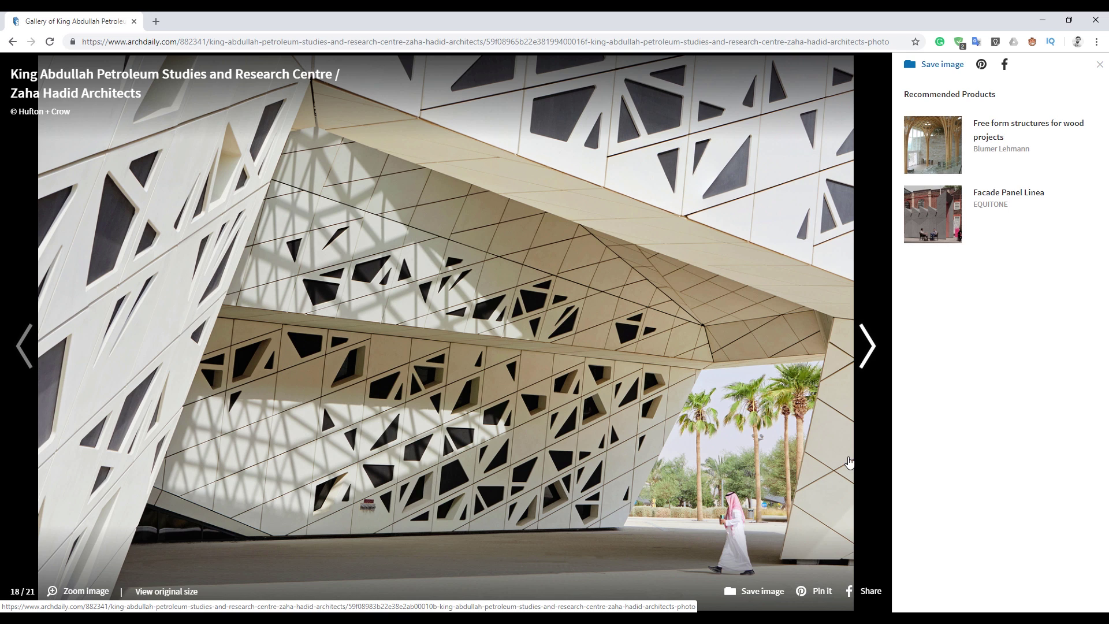
{"action": "left_click", "coordinate": [36, 351]}
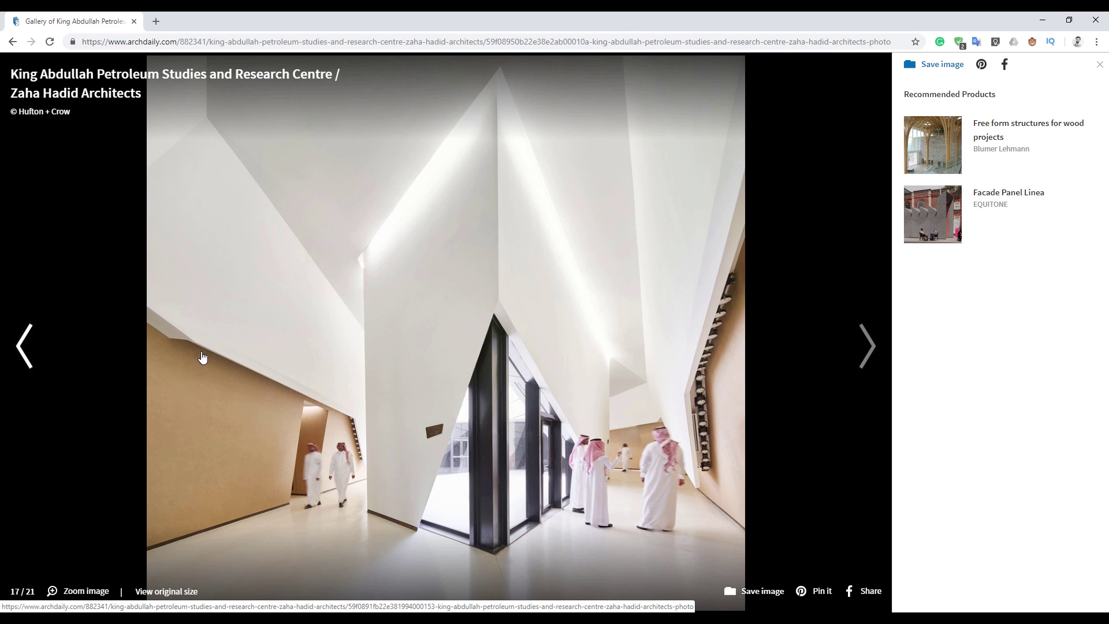
{"action": "left_click", "coordinate": [33, 354]}
{"action": "left_click", "coordinate": [33, 353]}
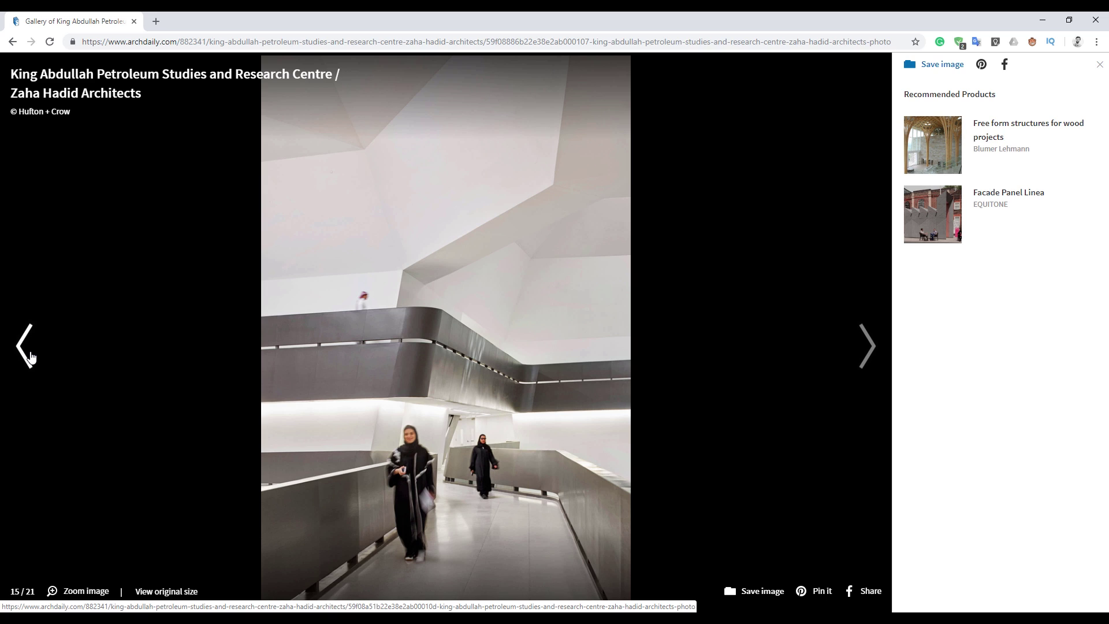
{"action": "left_click", "coordinate": [33, 353]}
{"action": "left_click", "coordinate": [33, 354]}
{"action": "left_click", "coordinate": [871, 358]}
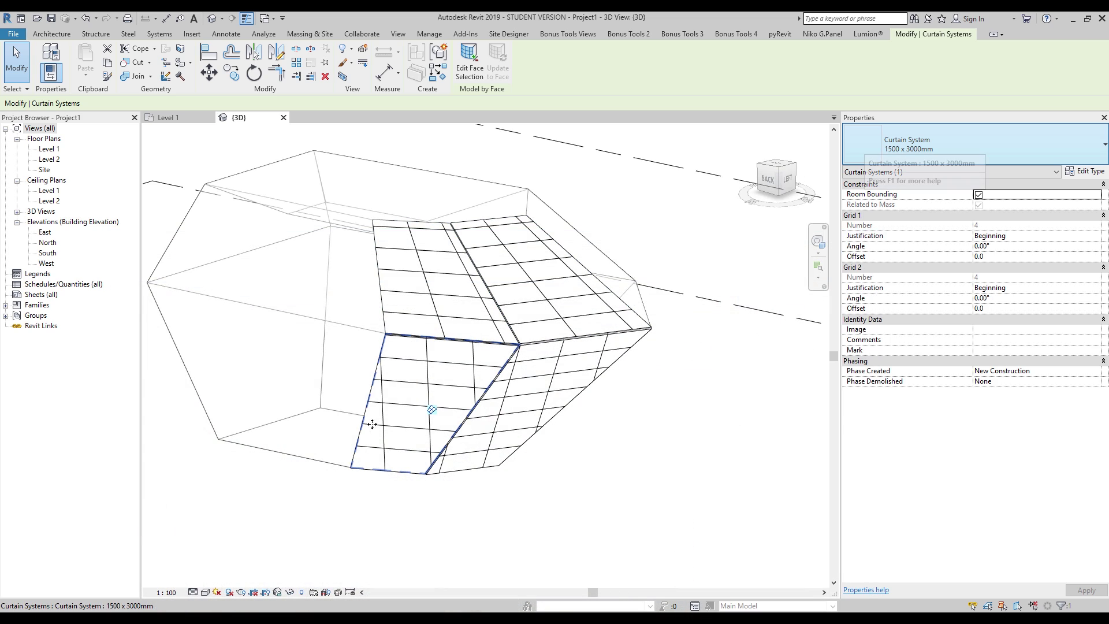
- Set the Grid 1 angle to 10° for the curtain system on the lower face seen from the mass's left side
{"action": "middle_click_drag", "start_coordinate": [388, 453], "coordinate": [479, 370], "text": "shift"}
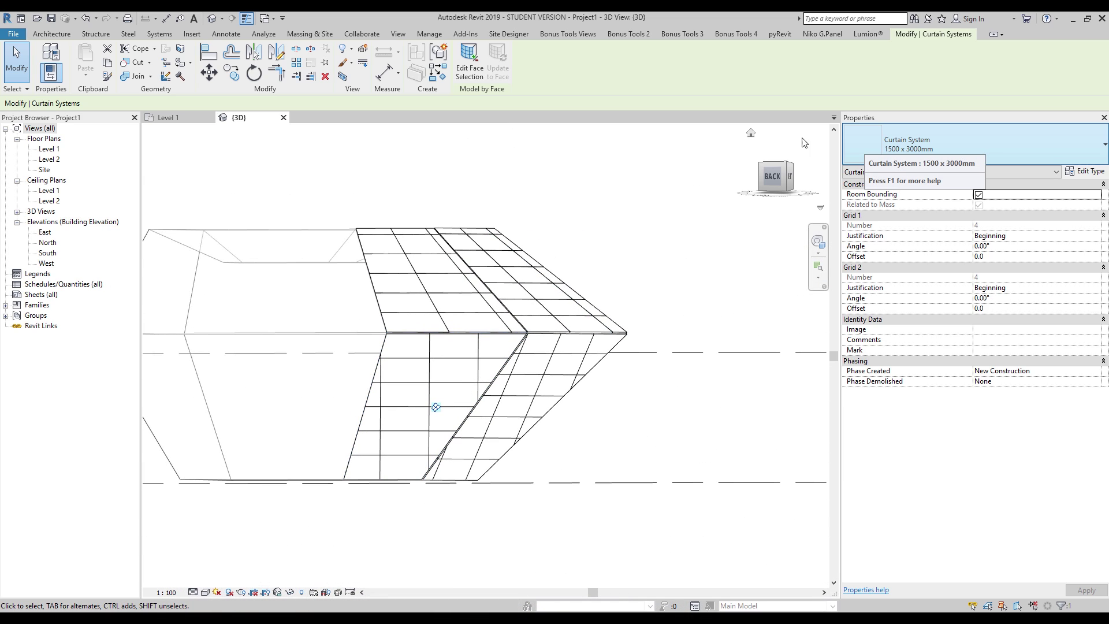
{"action": "left_click", "coordinate": [774, 176]}
{"action": "scroll", "coordinate": [642, 323], "scroll_direction": "up", "scroll_amount": 3}
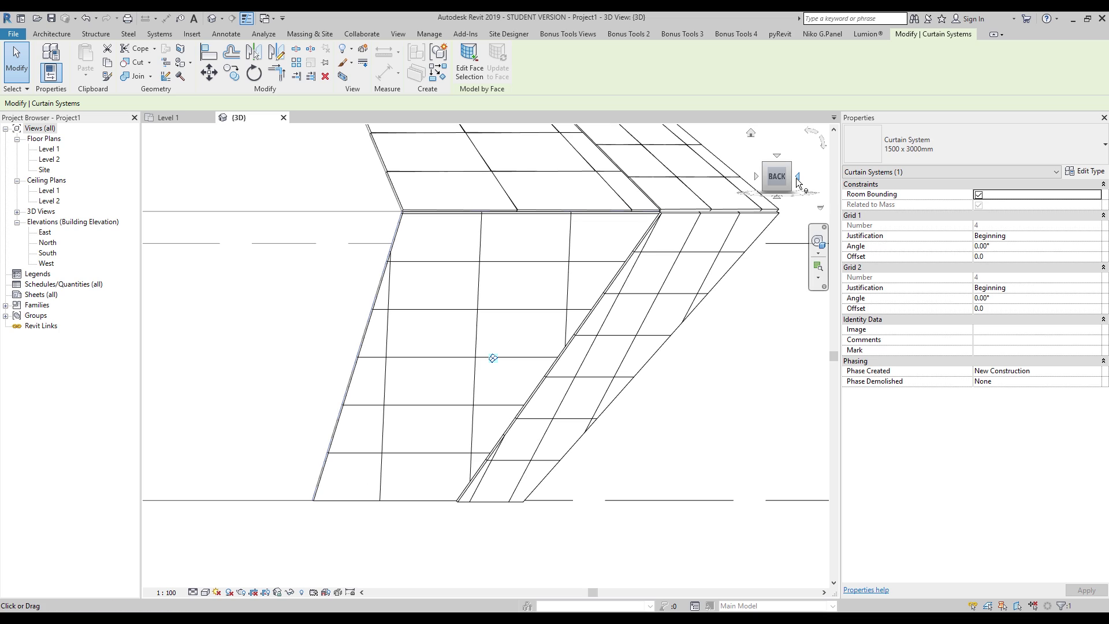
{"action": "left_click", "coordinate": [797, 180]}
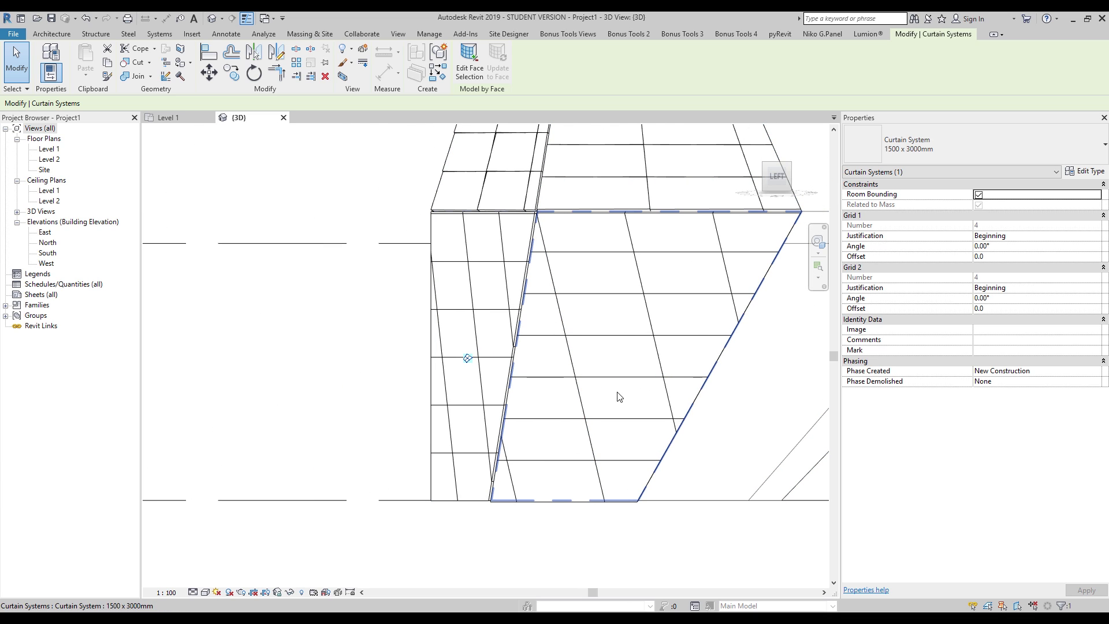
{"action": "middle_click_drag", "start_coordinate": [619, 396], "coordinate": [425, 378]}
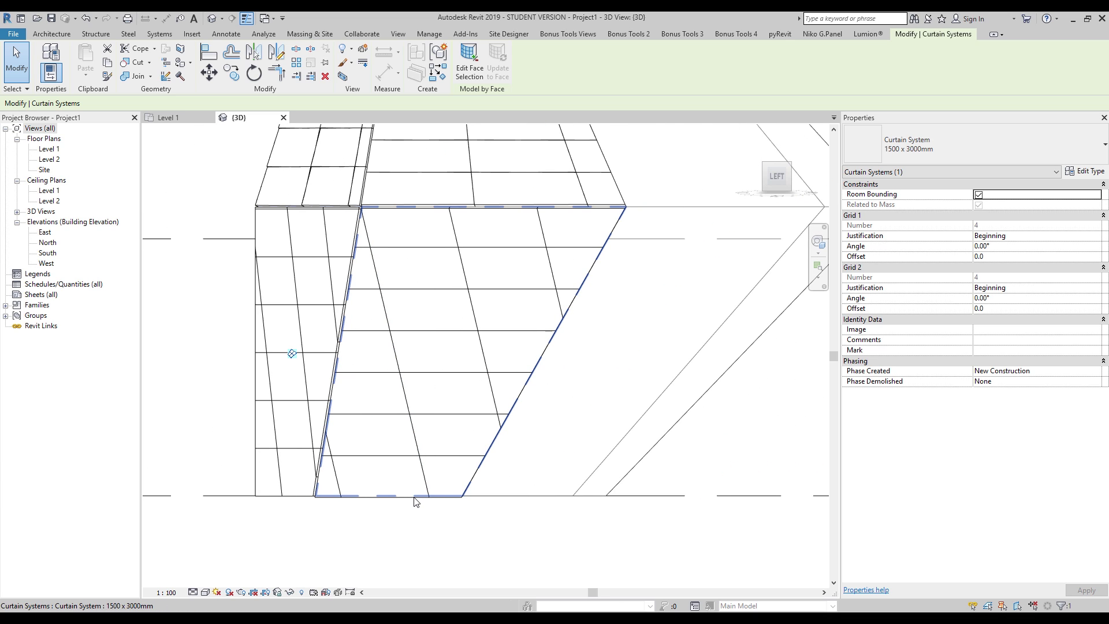
{"action": "left_click", "coordinate": [1011, 236]}
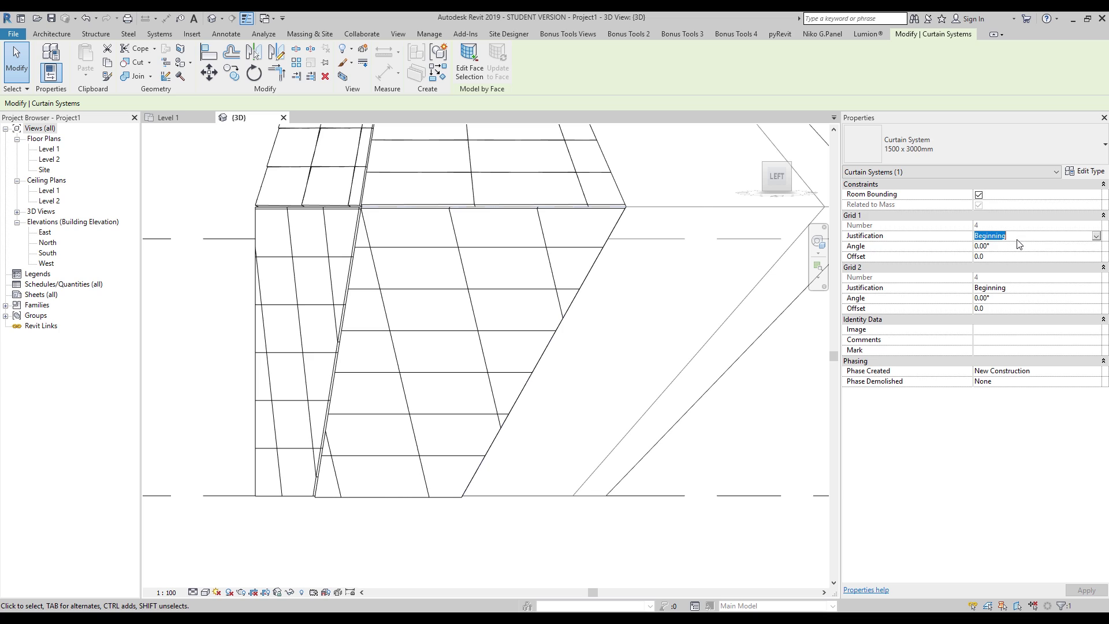
{"action": "left_click", "coordinate": [1013, 247]}
{"action": "type", "text": "10"}
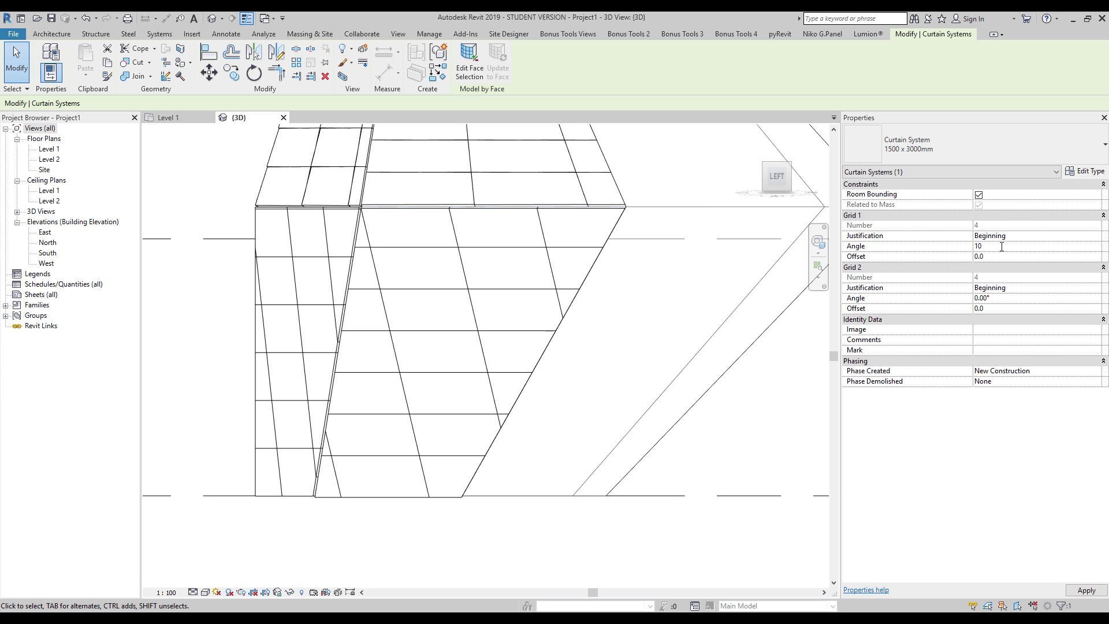
{"action": "key", "text": "Return"}
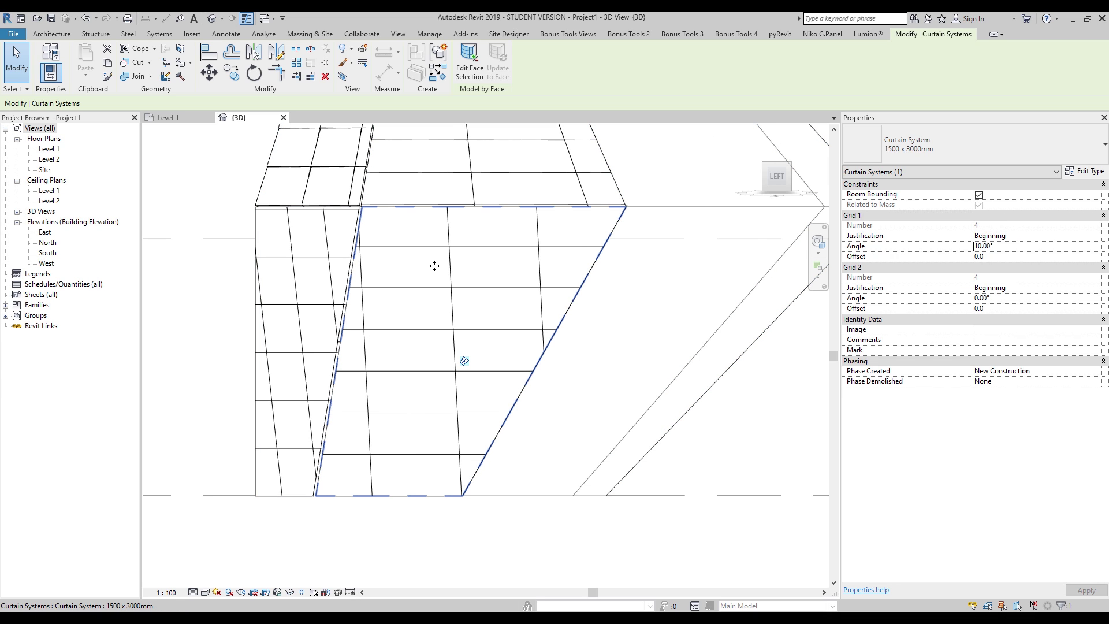
- Try Grid 1 offsets of -100 and -500 on the angled lower curtain system
{"action": "middle_click_drag", "start_coordinate": [435, 265], "coordinate": [475, 334], "text": "shift"}
{"action": "scroll", "coordinate": [451, 328], "scroll_direction": "up", "scroll_amount": 2}
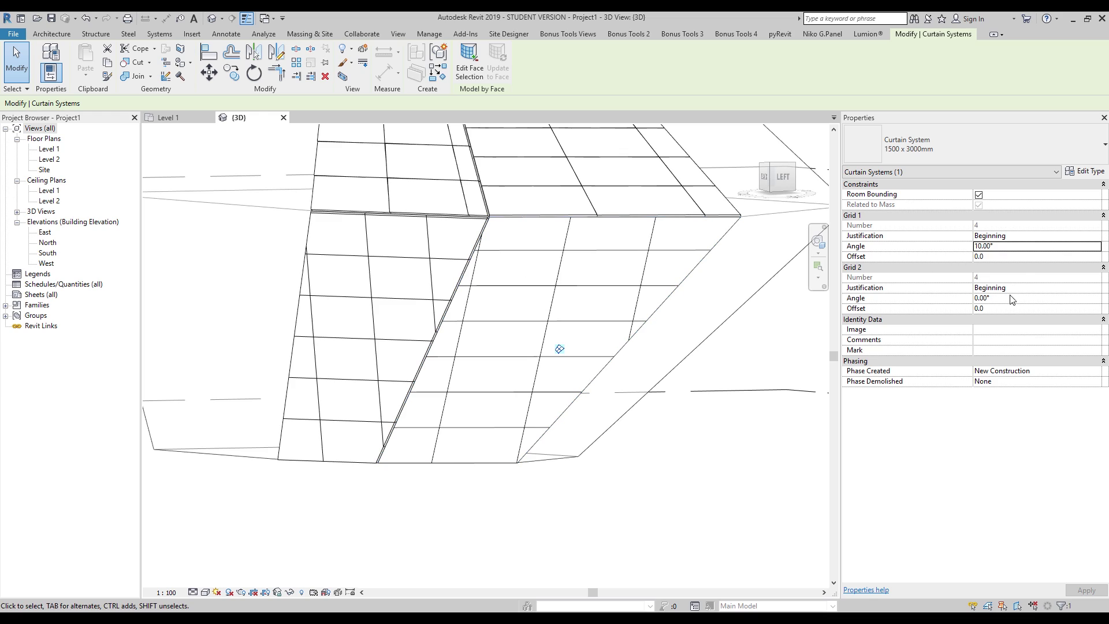
{"action": "left_click", "coordinate": [1019, 256]}
{"action": "type", "text": "-"}
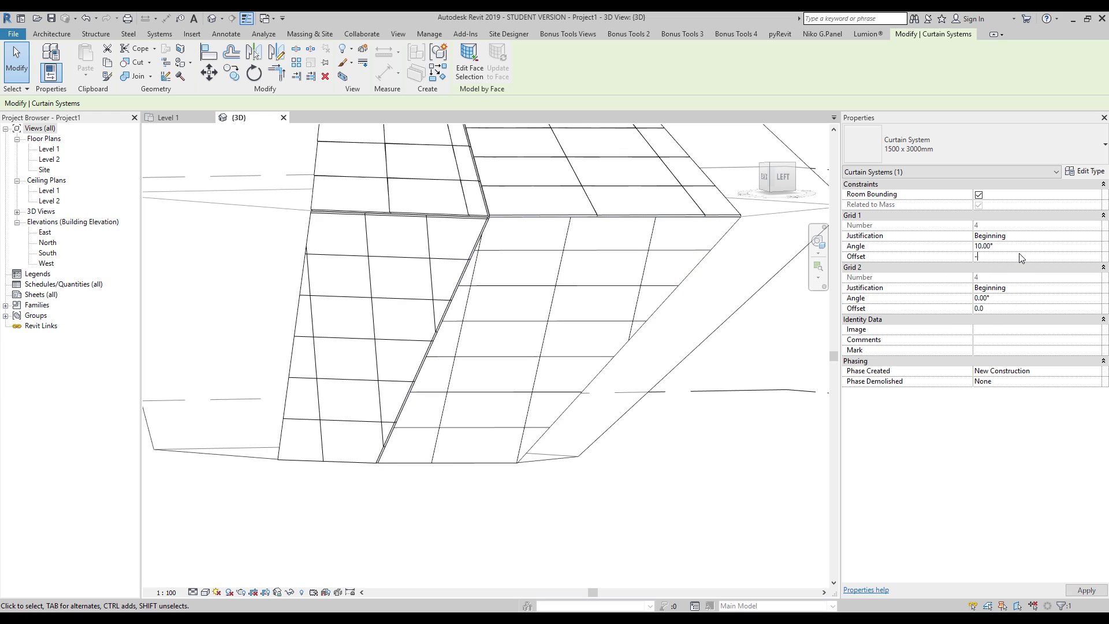
{"action": "type", "text": "100"}
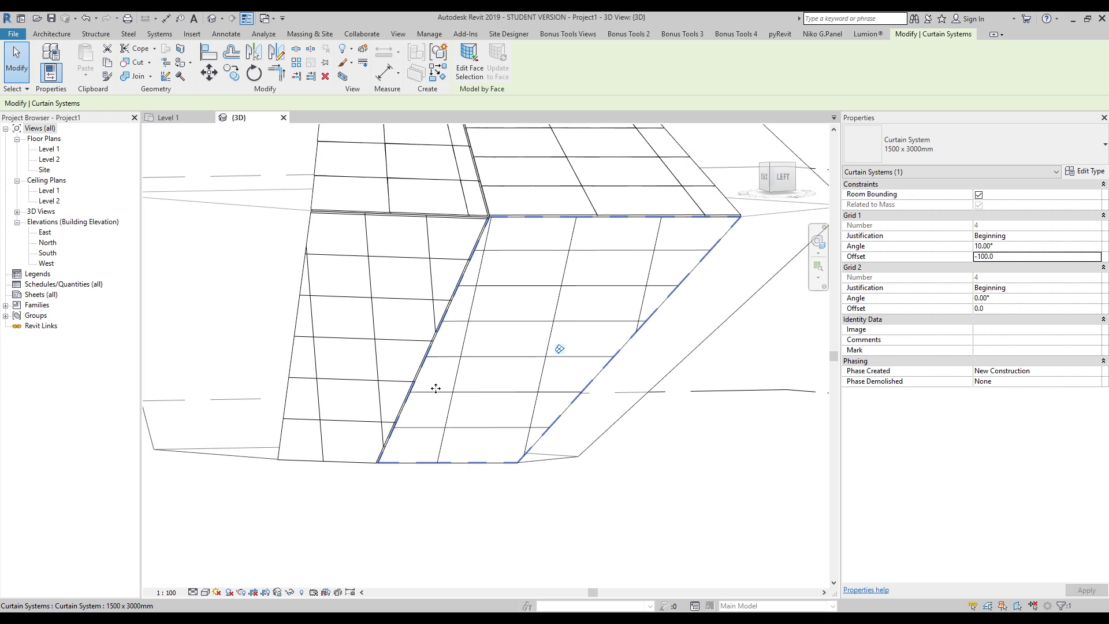
{"action": "left_click", "coordinate": [1011, 260]}
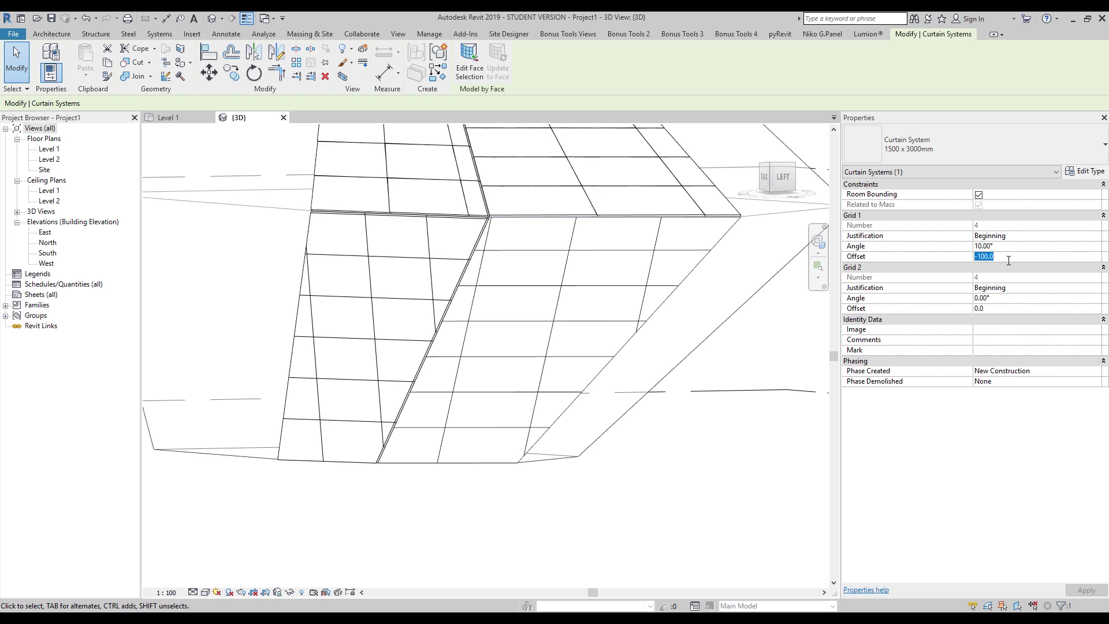
{"action": "type", "text": "-5"}
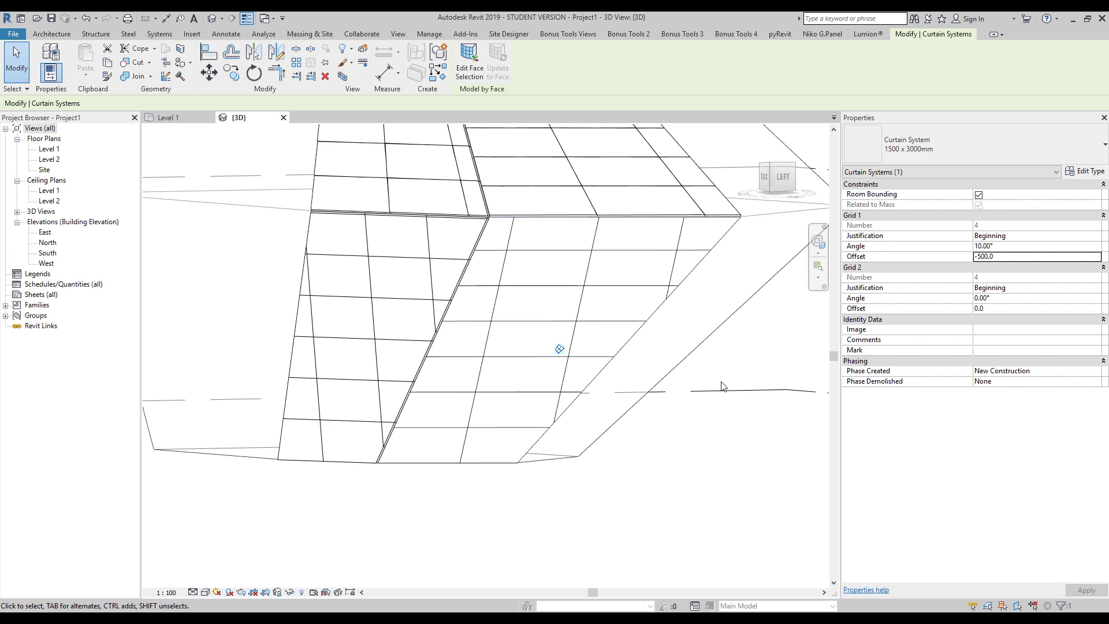
- Try a Grid 1 offset of 1000 on the angled lower curtain system, and set it to 500
{"action": "left_click", "coordinate": [1010, 257]}
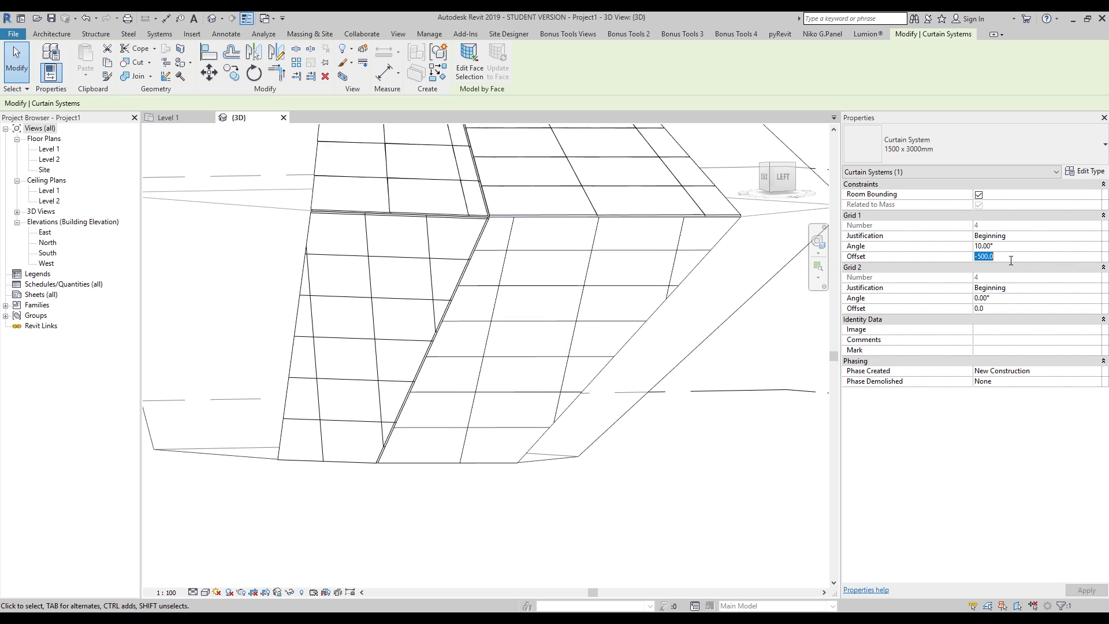
{"action": "type", "text": "1"}
{"action": "type", "text": "000"}
{"action": "type", "text": "500"}
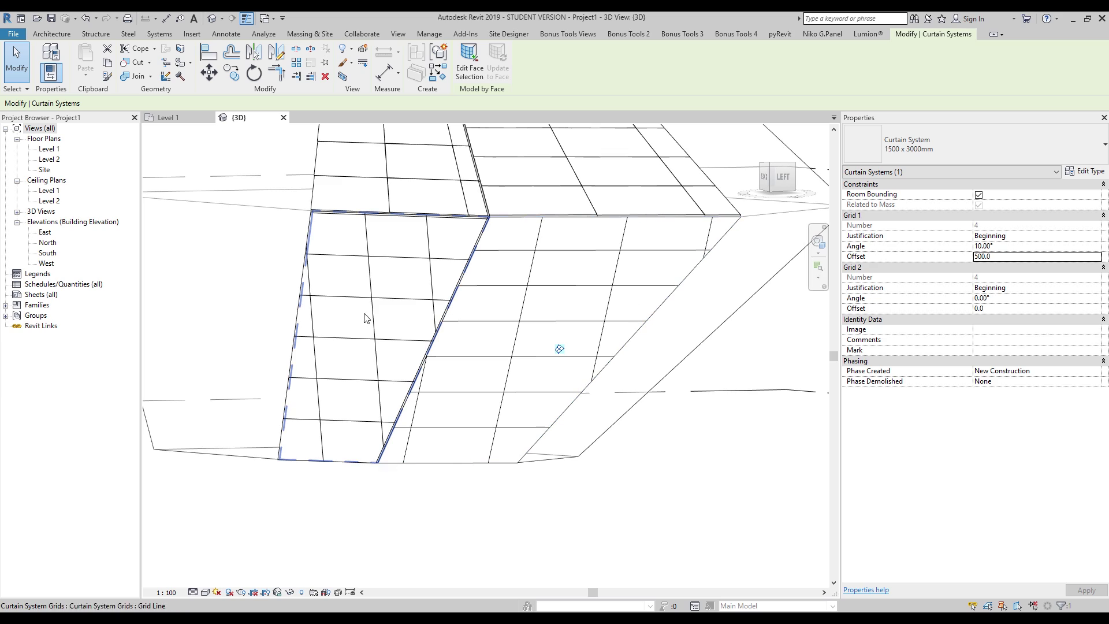
- Try Grid 1 offsets of 550 and 510 on the angled lower curtain system, and set it to 520
{"action": "left_click", "coordinate": [1031, 260]}
{"action": "type", "text": "550"}
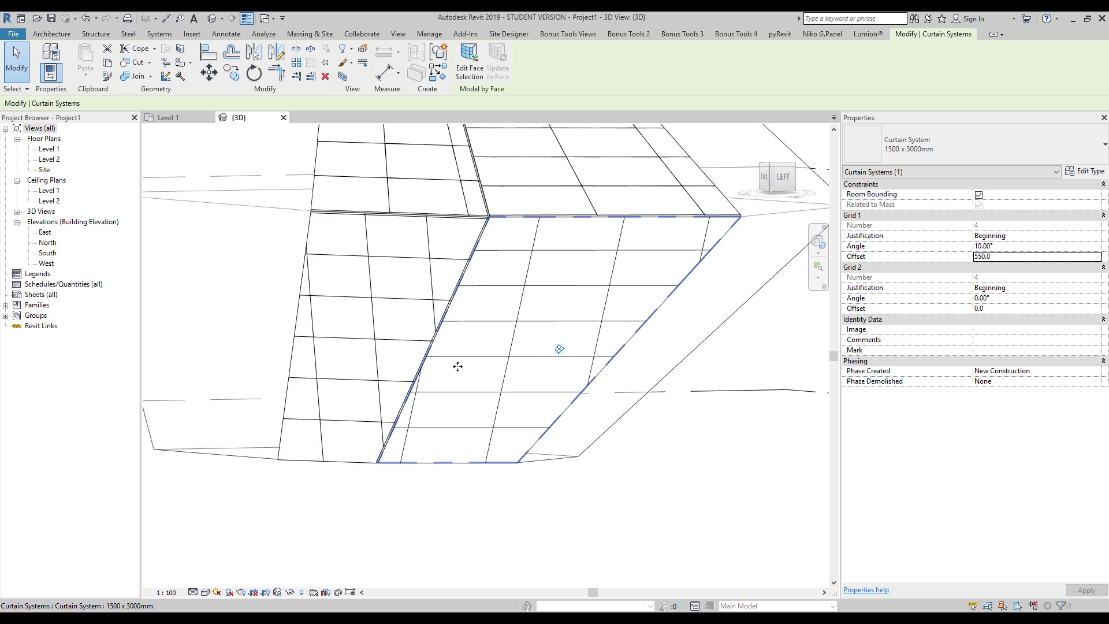
{"action": "left_click", "coordinate": [1020, 259]}
{"action": "type", "text": "510"}
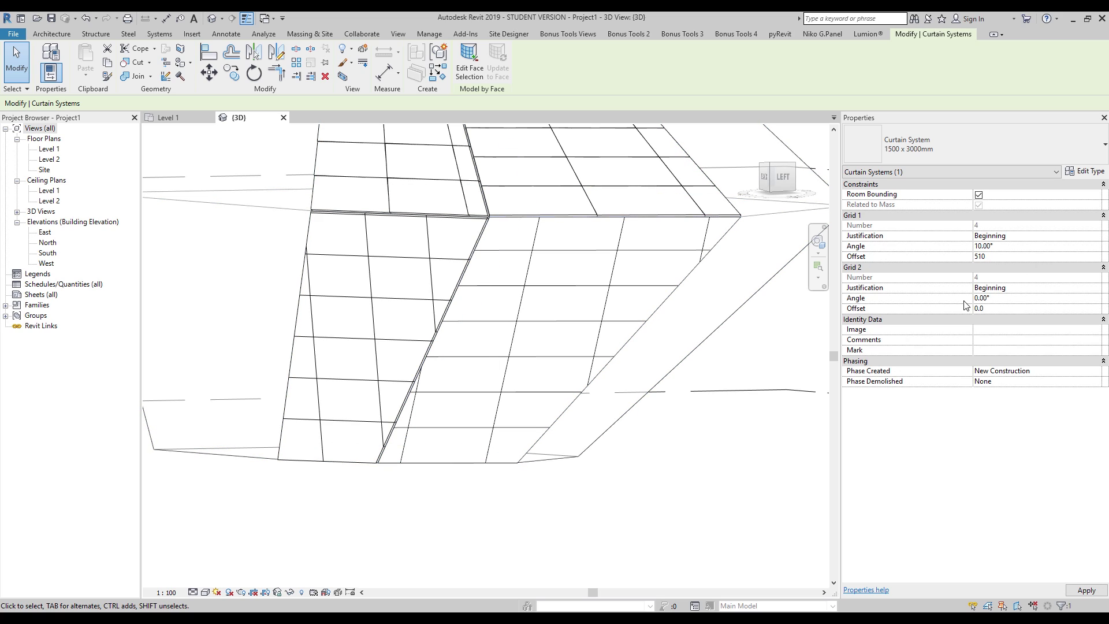
{"action": "left_click", "coordinate": [1015, 256]}
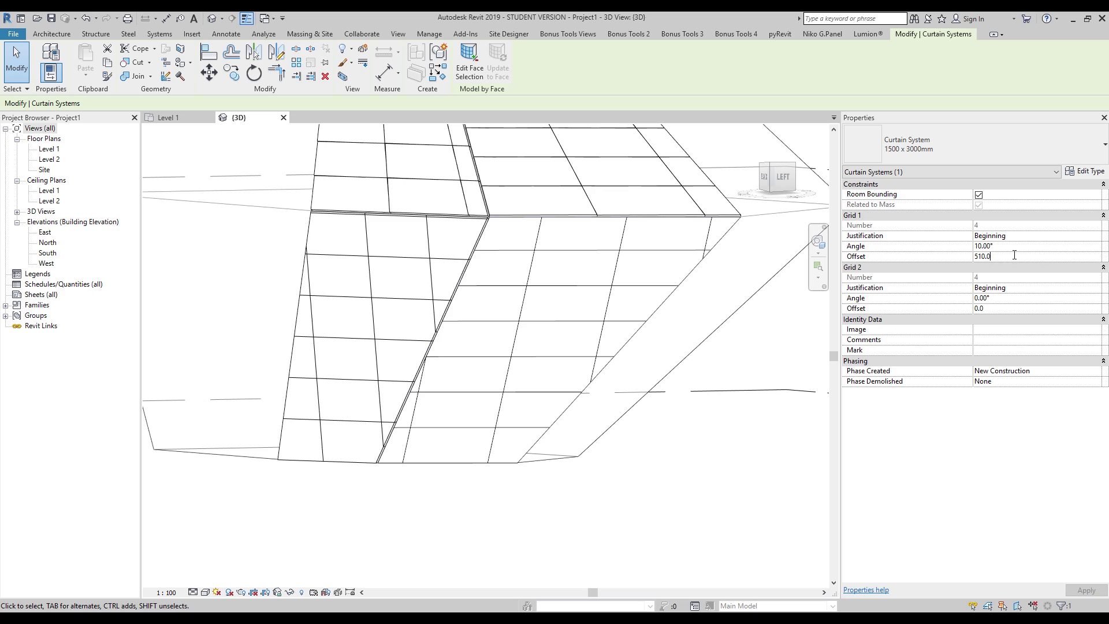
{"action": "type", "text": "5"}
{"action": "left_click", "coordinate": [998, 257]}
{"action": "type", "text": "520"}
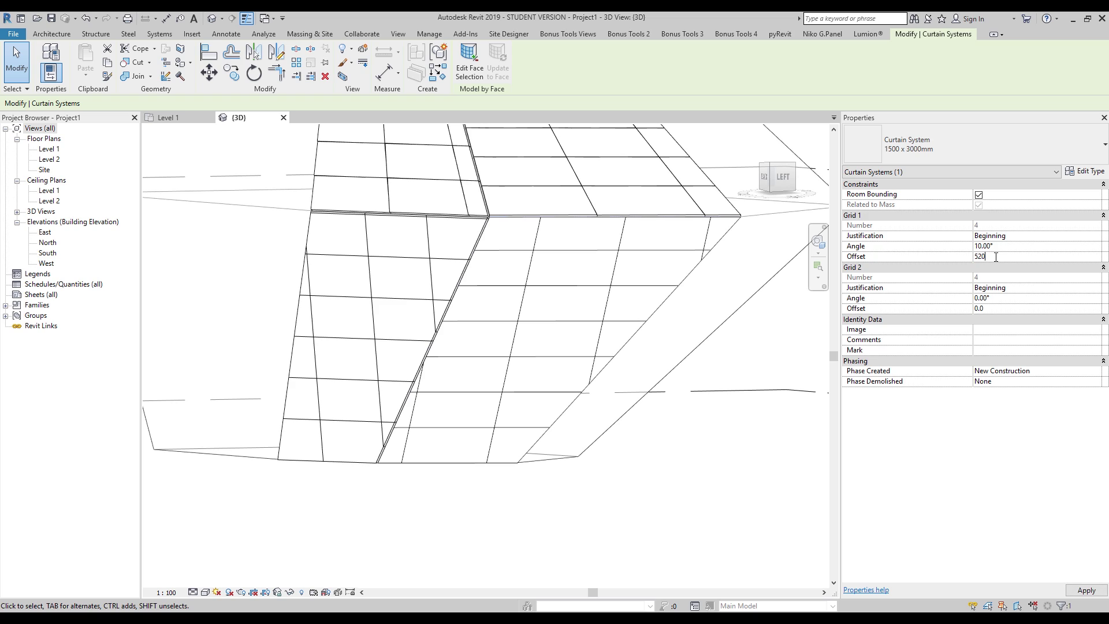
{"action": "middle_click_drag", "start_coordinate": [558, 349], "coordinate": [554, 393], "text": "shift"}
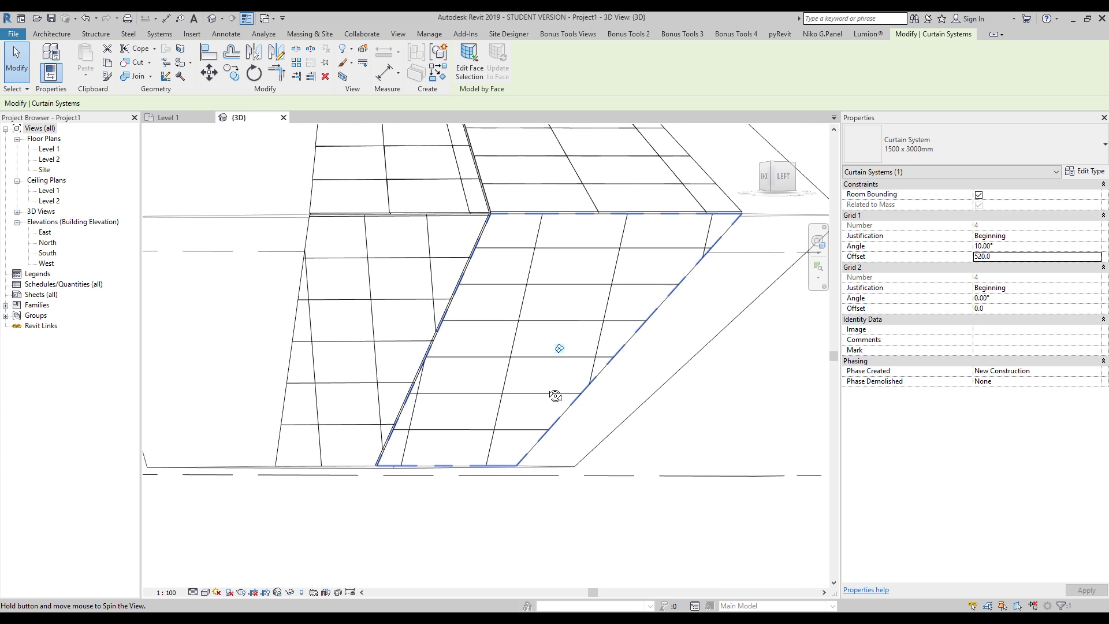
{"action": "key", "text": "Escape"}
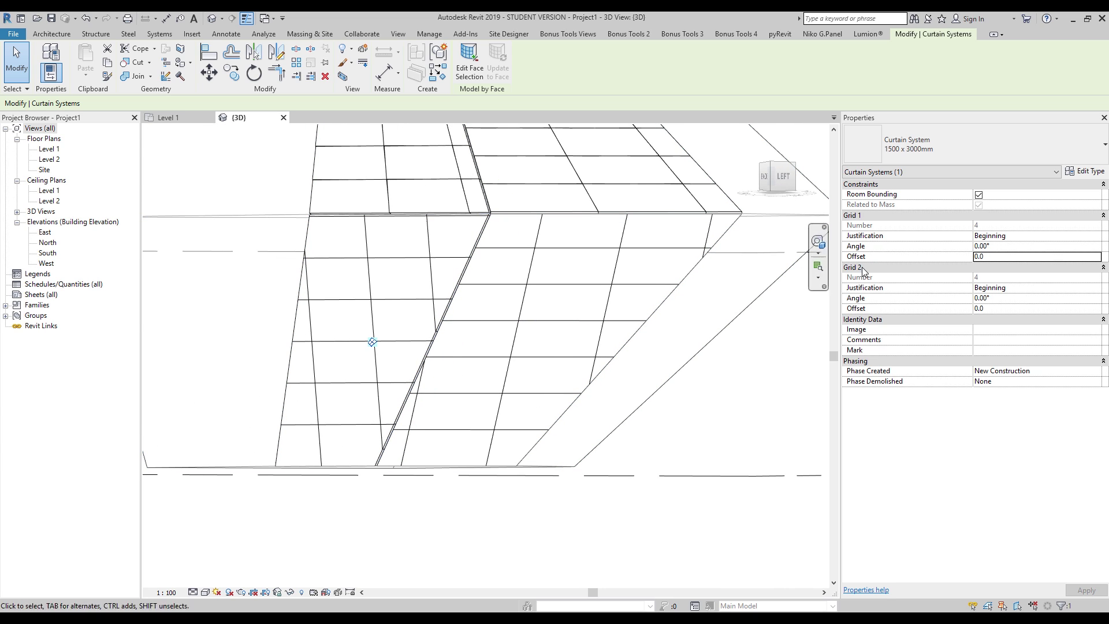
- Try Grid 1 offsets of -100 and 100 on the lower curtain system adjoining the angled one on the back side
{"action": "left_click", "coordinate": [1021, 258]}
{"action": "type", "text": "-100"}
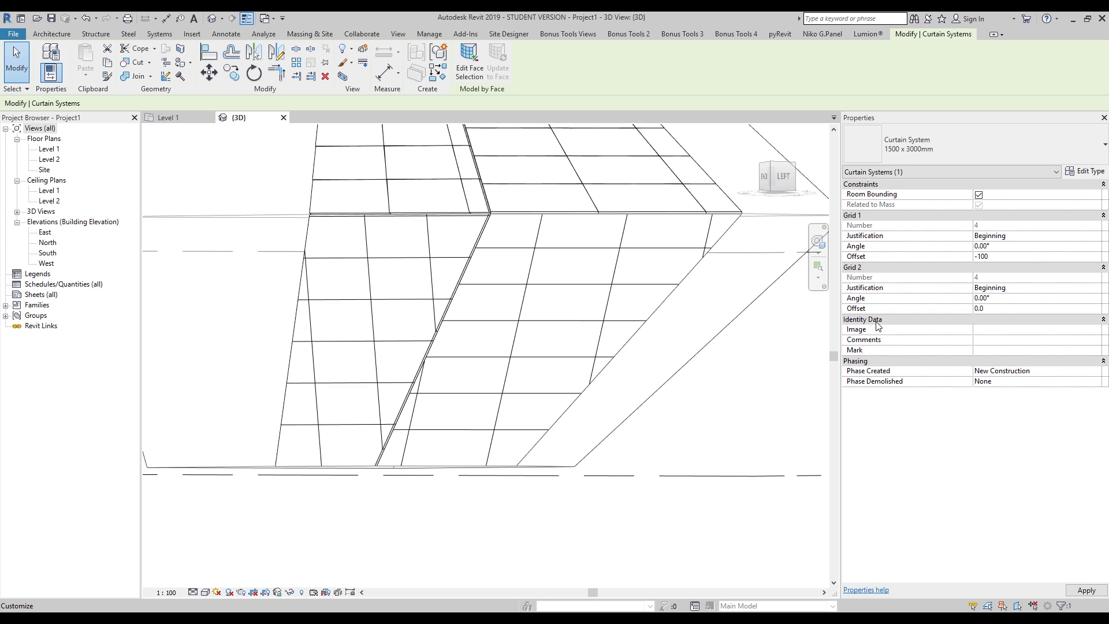
{"action": "key", "text": "Return"}
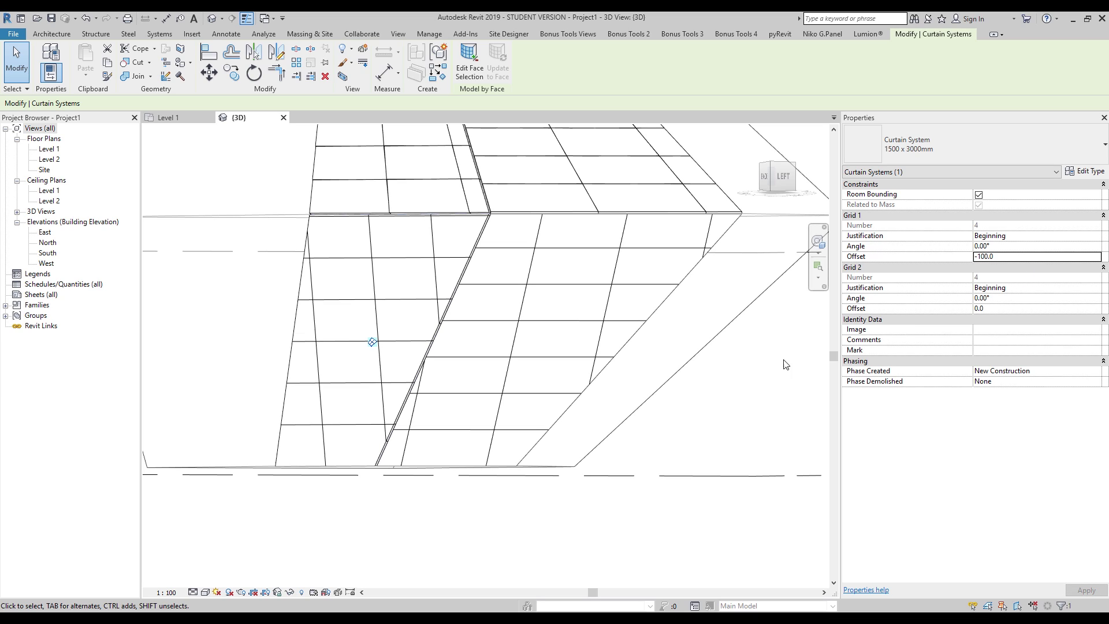
{"action": "left_click", "coordinate": [999, 256]}
{"action": "type", "text": "100"}
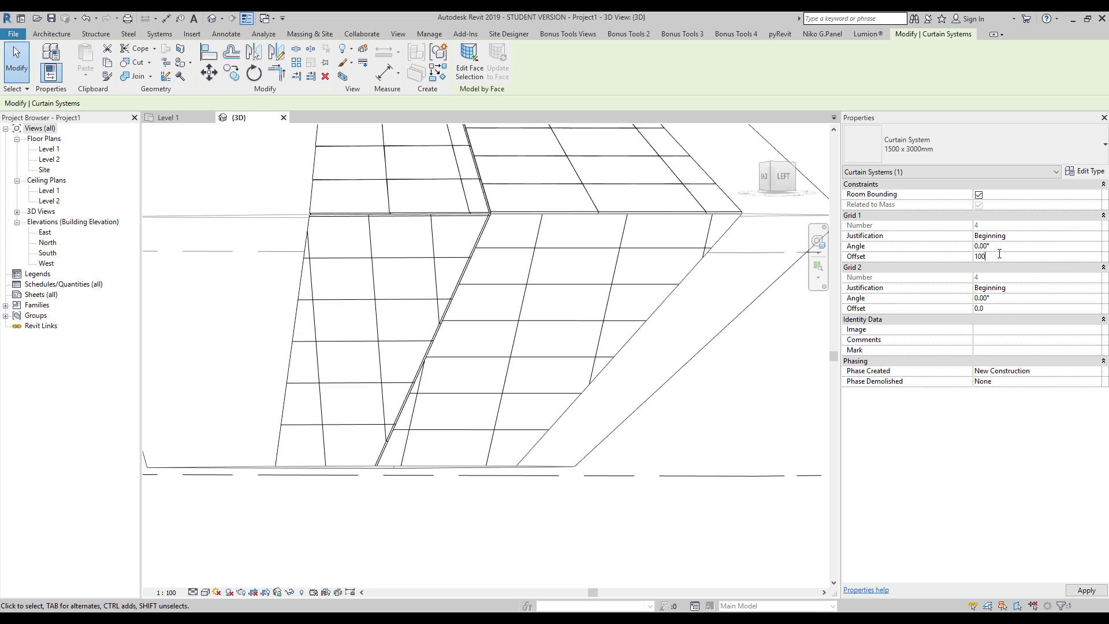
{"action": "key", "text": "Return"}
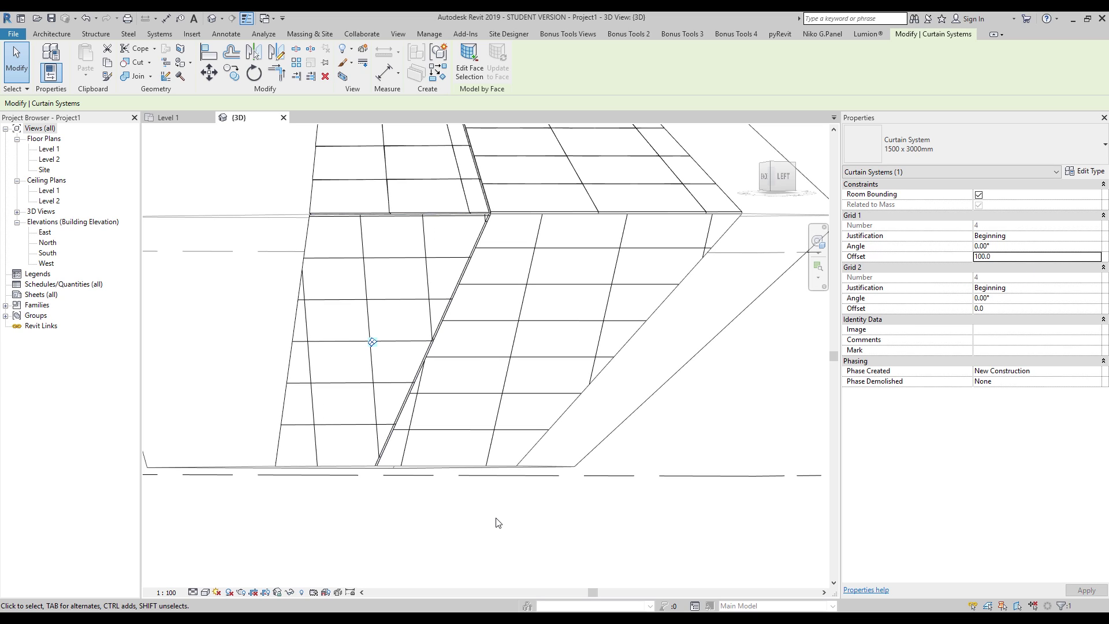
- Try Grid 1 offsets of 150 and 200 on the adjoining lower curtain system
{"action": "left_click", "coordinate": [1016, 258]}
{"action": "type", "text": "150"}
{"action": "key", "text": "Return"}
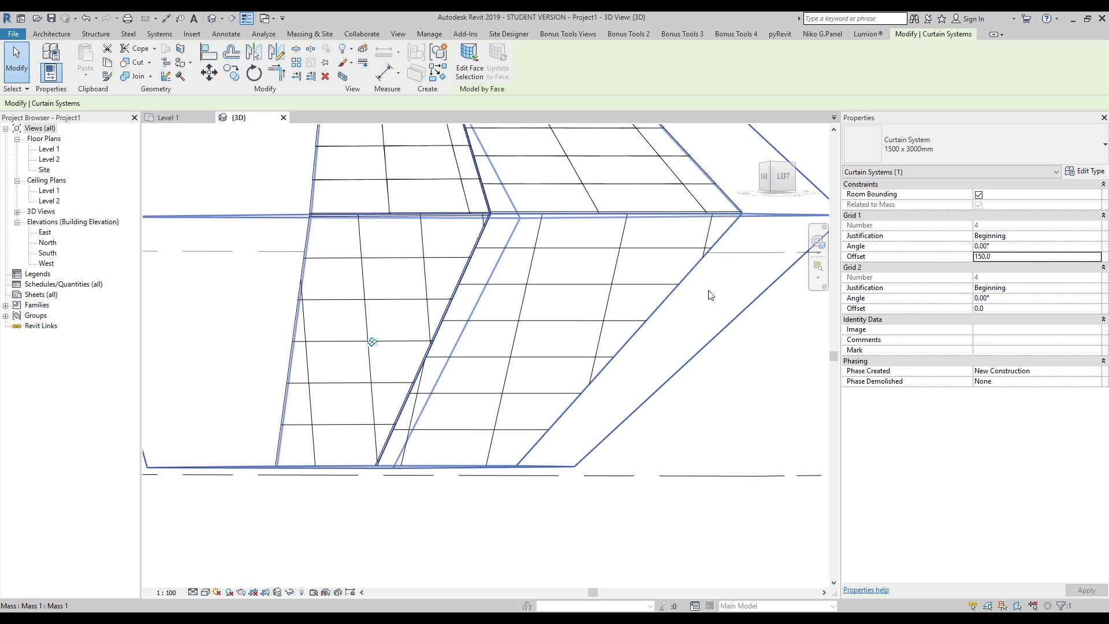
{"action": "left_click", "coordinate": [1000, 256]}
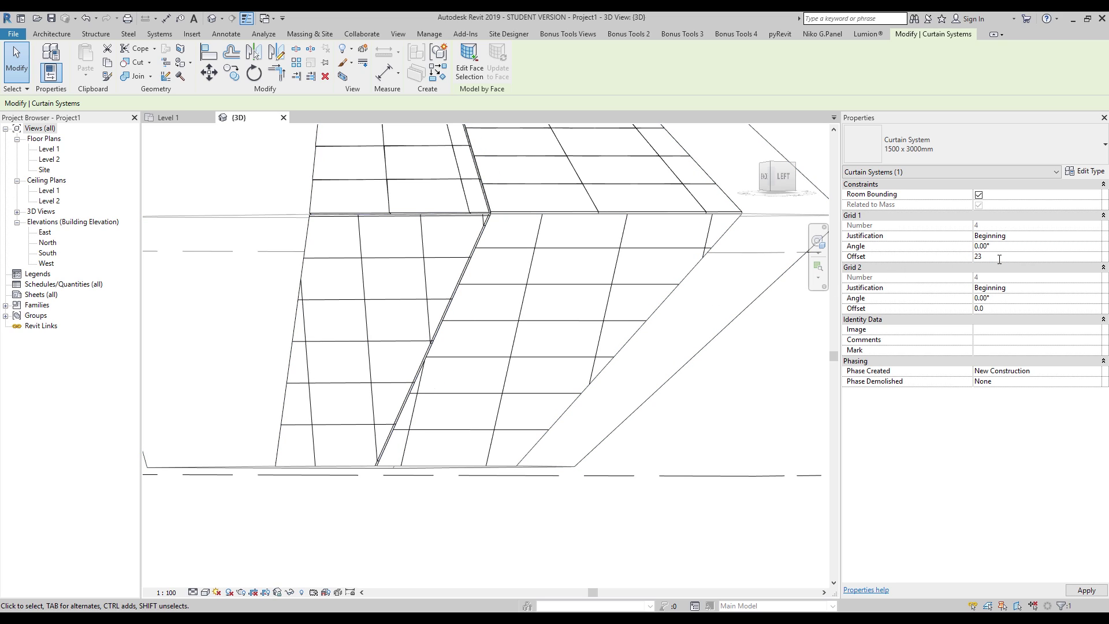
{"action": "type", "text": "200"}
{"action": "key", "text": "Return"}
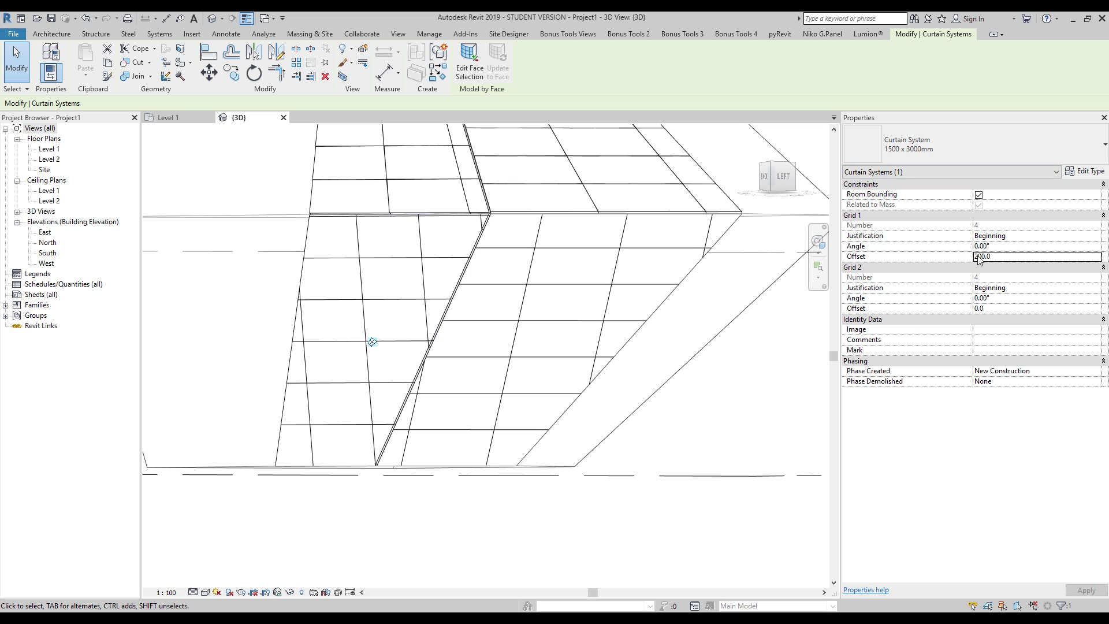
- Set the Grid 1 offset of the adjoining lower curtain system to 300 and deselect it
{"action": "left_click", "coordinate": [1013, 256]}
{"action": "type", "text": "300"}
{"action": "key", "text": "Return"}
{"action": "middle_click_drag", "start_coordinate": [490, 386], "coordinate": [556, 540], "text": "shift"}
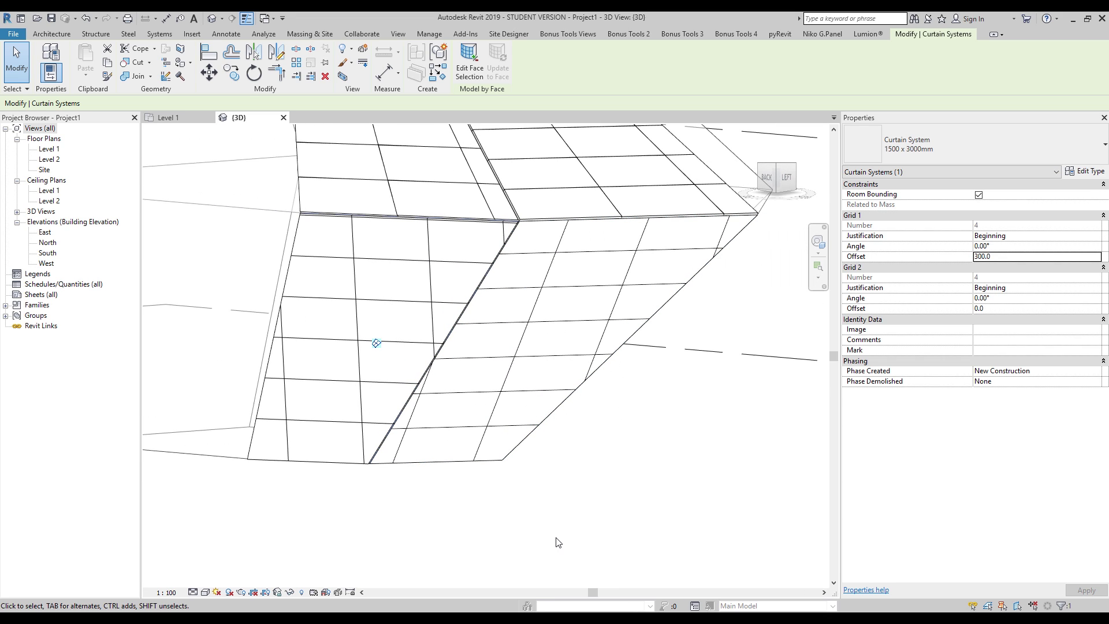
{"action": "key", "text": "Escape"}
- Try a Grid 2 offset of 100 on the angled lower curtain system, and set it to 150
{"action": "middle_click_drag", "start_coordinate": [452, 462], "coordinate": [421, 393], "text": "shift"}
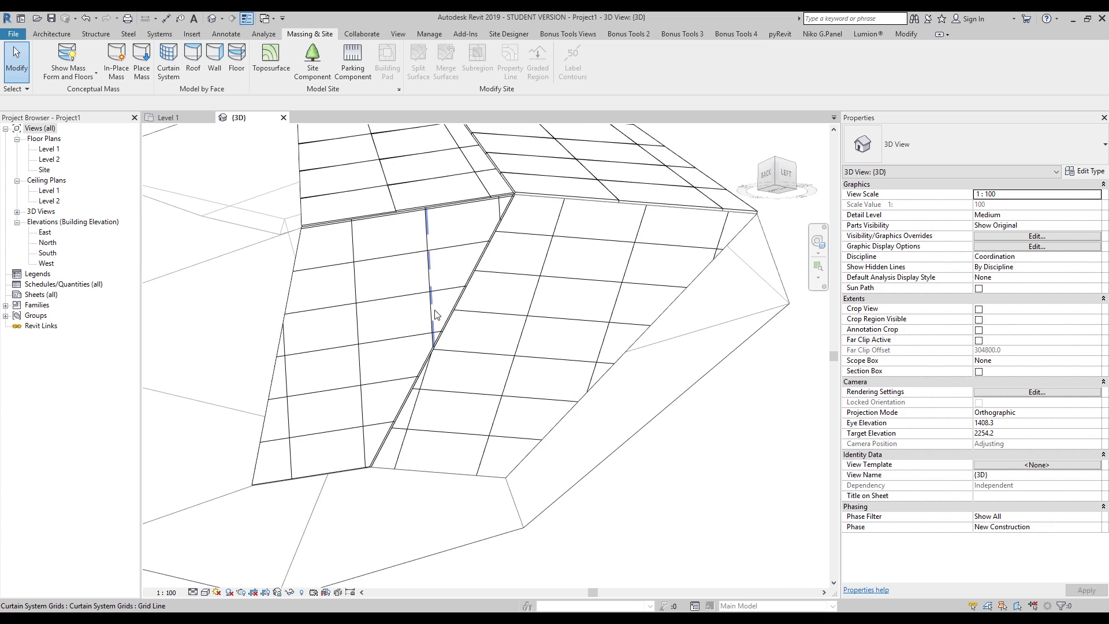
{"action": "middle_click_drag", "start_coordinate": [420, 323], "coordinate": [478, 355], "text": "shift"}
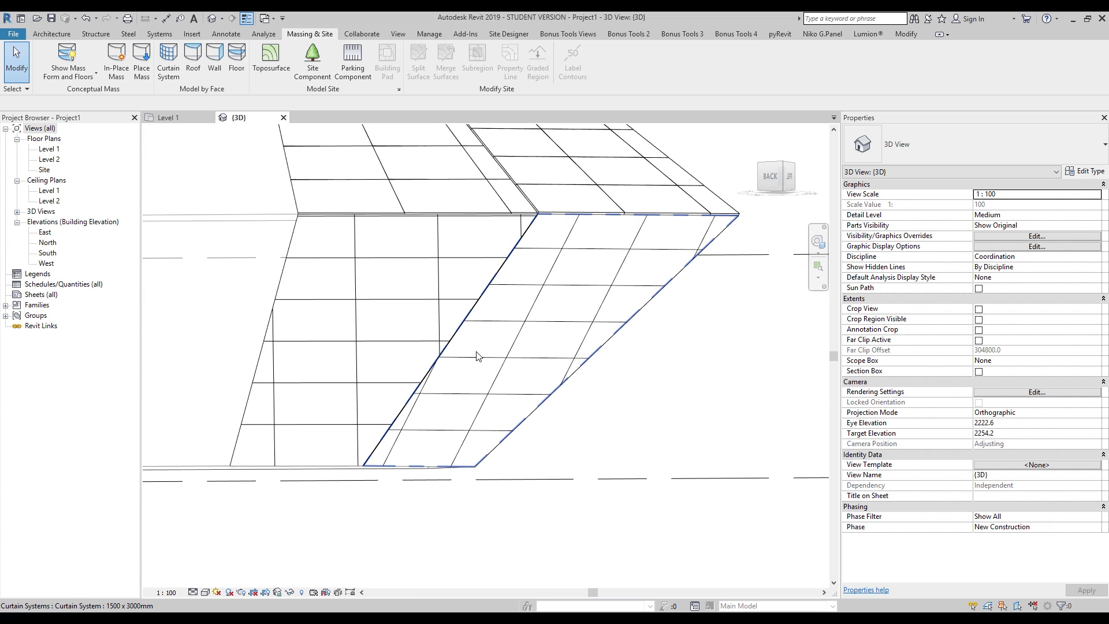
{"action": "left_click", "coordinate": [437, 466]}
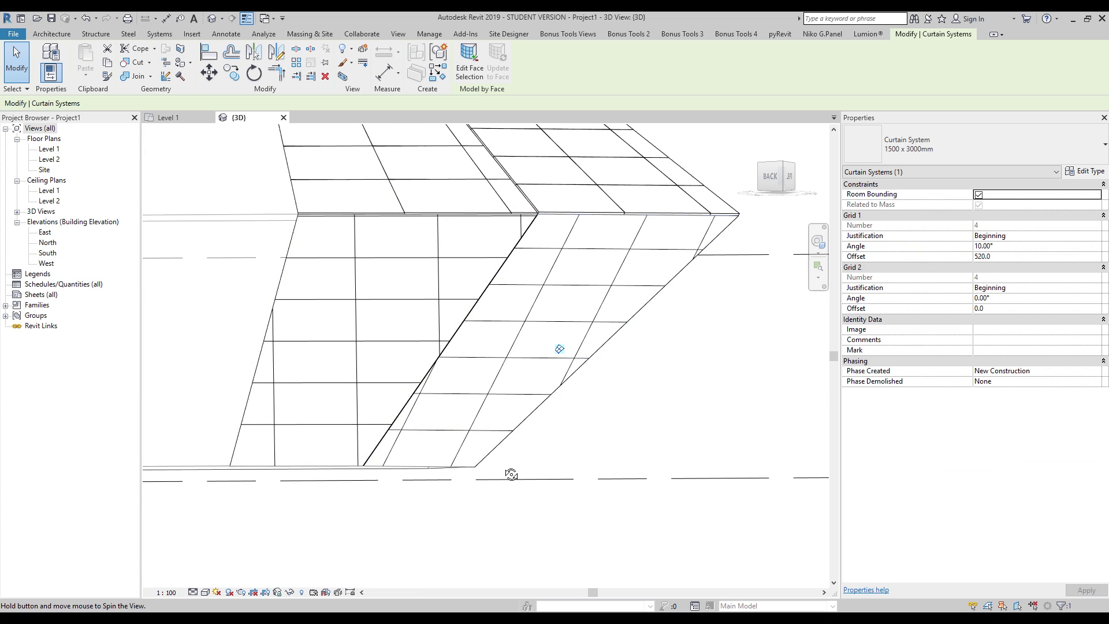
{"action": "left_click", "coordinate": [1020, 308]}
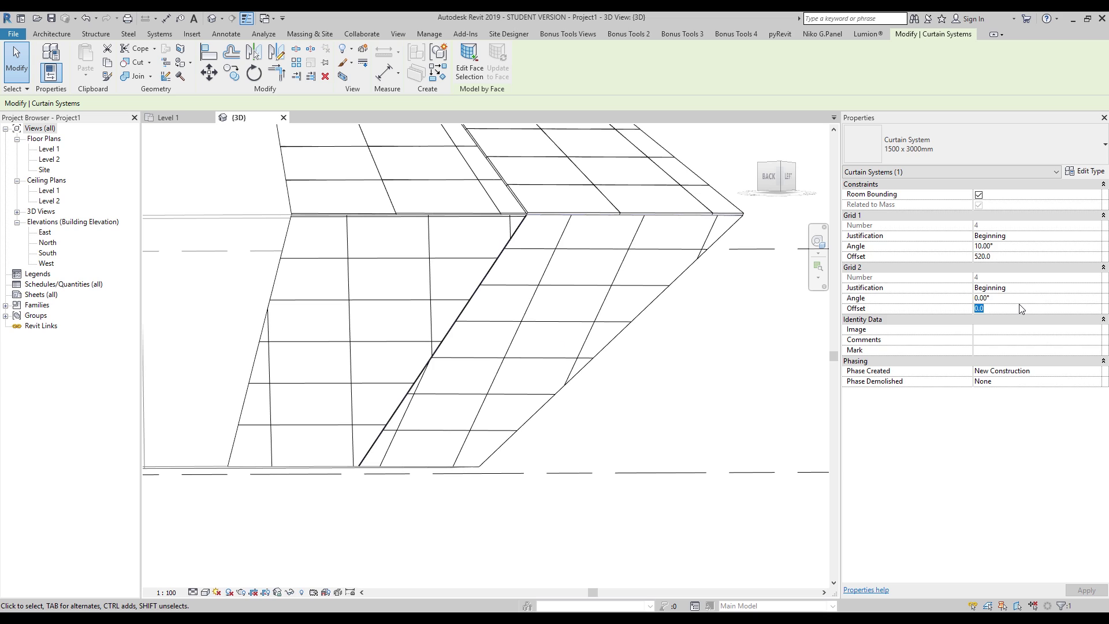
{"action": "type", "text": "10"}
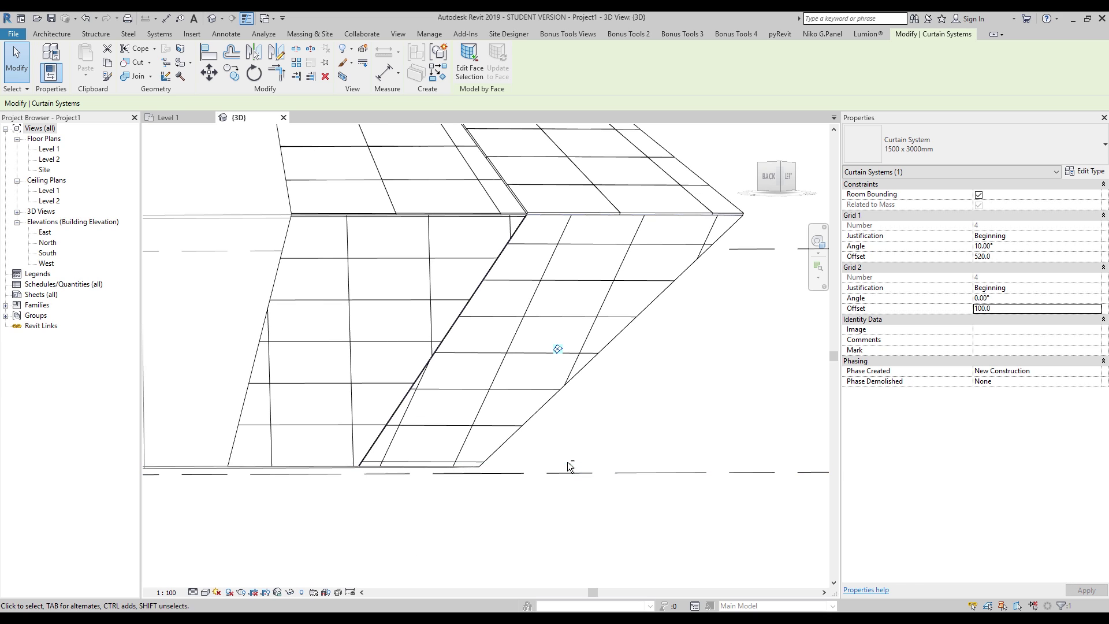
{"action": "middle_click_drag", "start_coordinate": [569, 462], "coordinate": [520, 483], "text": "shift"}
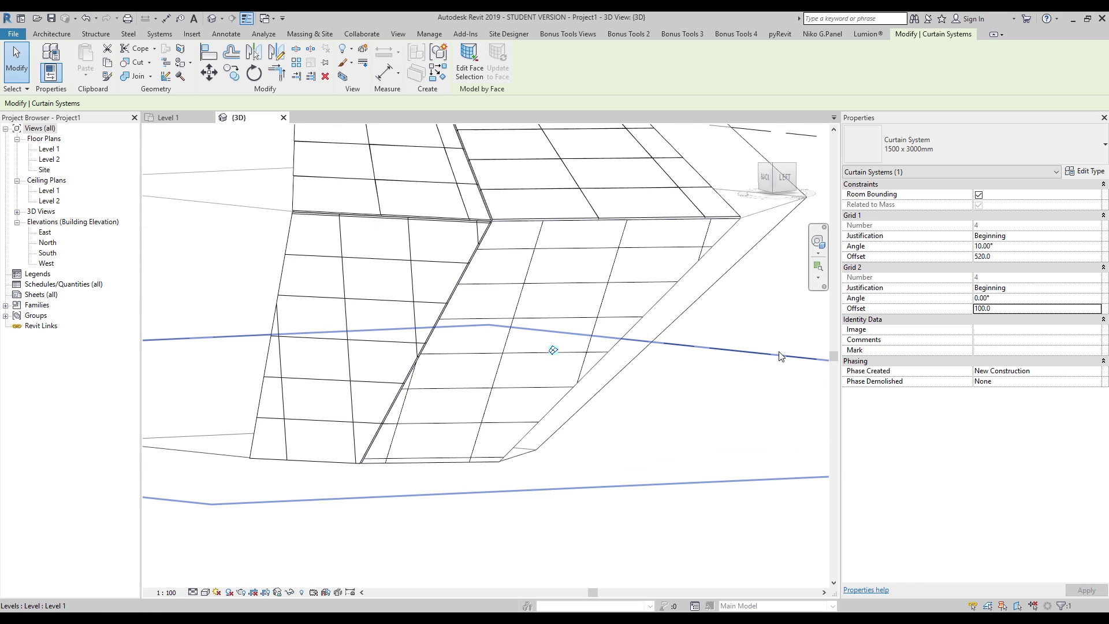
{"action": "double_click", "coordinate": [1013, 308]}
{"action": "type", "text": "150"}
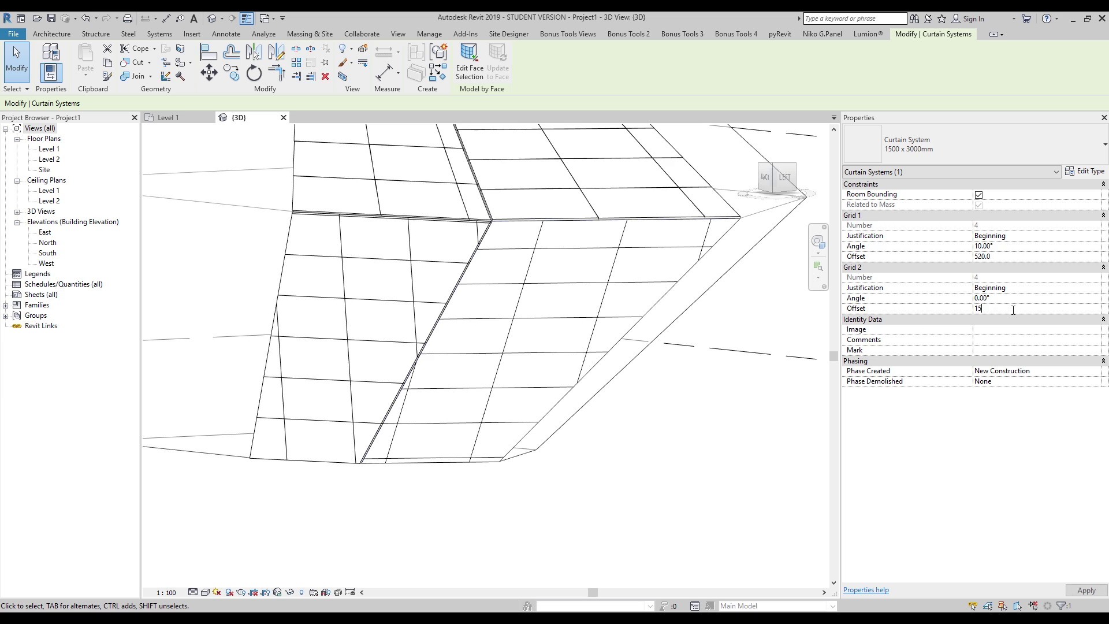
{"action": "middle_click_drag", "start_coordinate": [484, 516], "coordinate": [535, 515], "text": "shift"}
{"action": "key", "text": "Escape"}
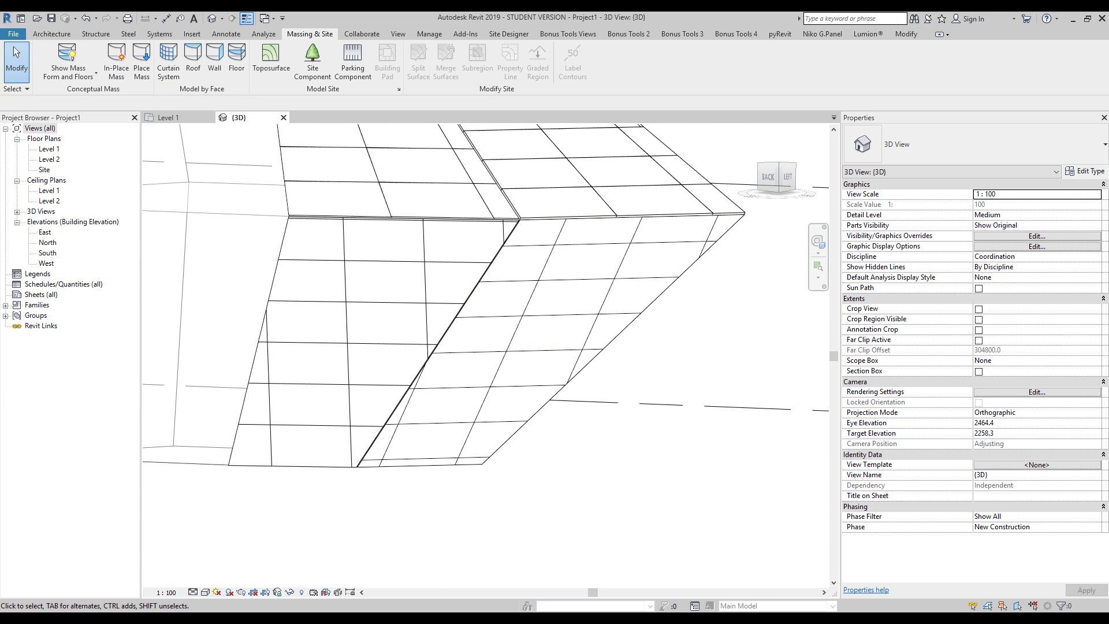
- Switch to Chrome and try to enlarge the research centre's aerial gallery photo, dismissing the sign-up pop-ups
{"action": "left_click", "coordinate": [353, 572]}
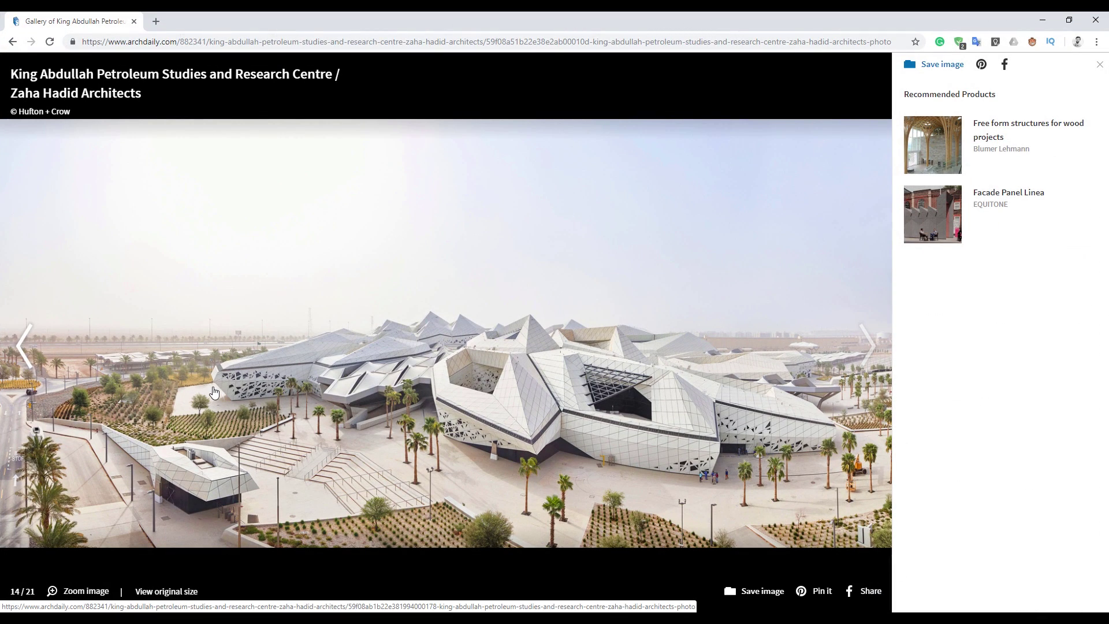
{"action": "scroll", "coordinate": [214, 398], "scroll_direction": "up", "scroll_amount": 4, "text": "ctrl"}
{"action": "scroll", "coordinate": [214, 407], "scroll_direction": "down", "scroll_amount": 1, "text": "ctrl"}
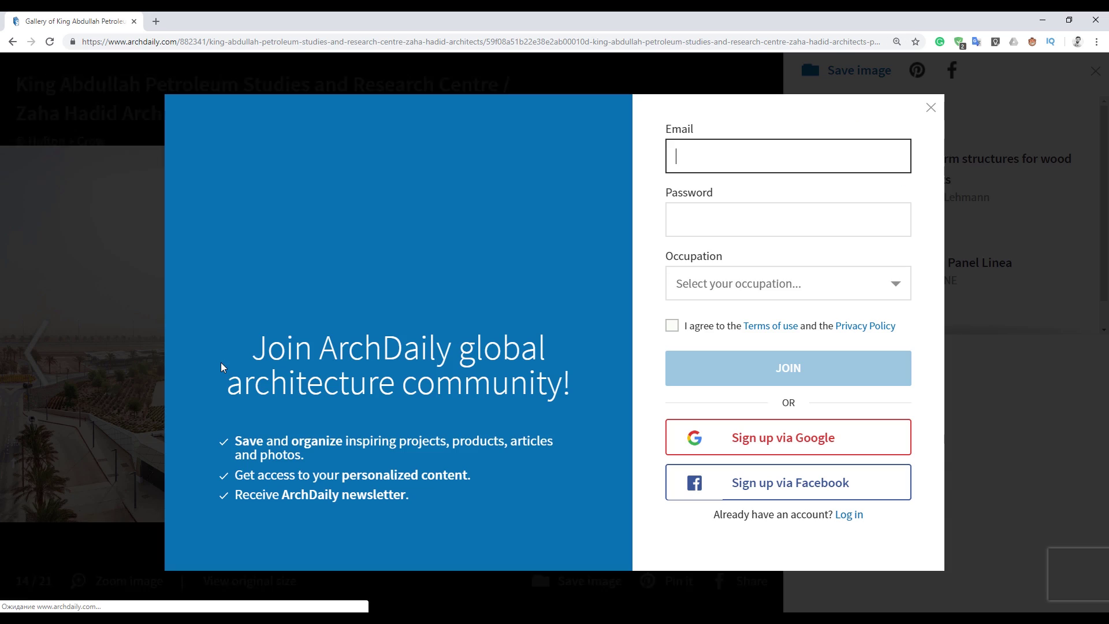
{"action": "left_click", "coordinate": [930, 108]}
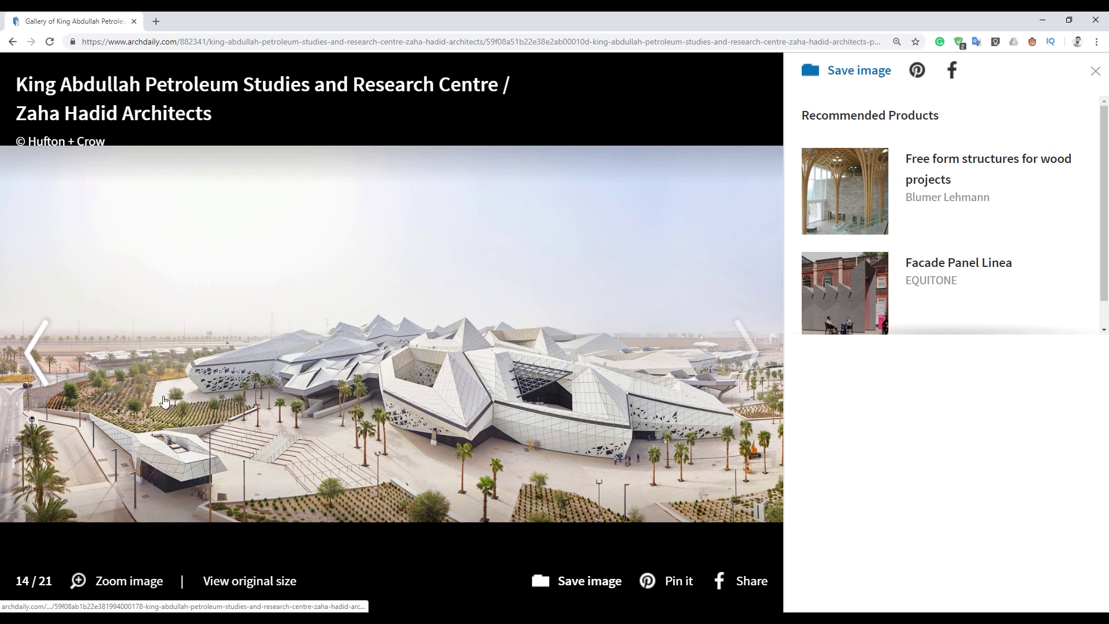
{"action": "left_click", "coordinate": [84, 580]}
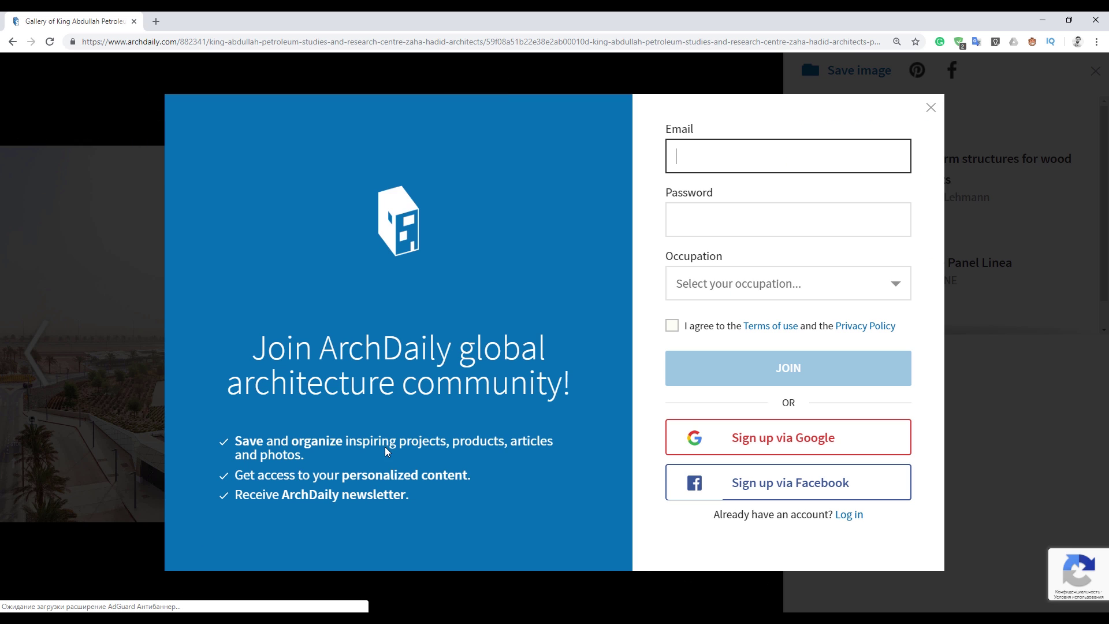
{"action": "left_click", "coordinate": [940, 106]}
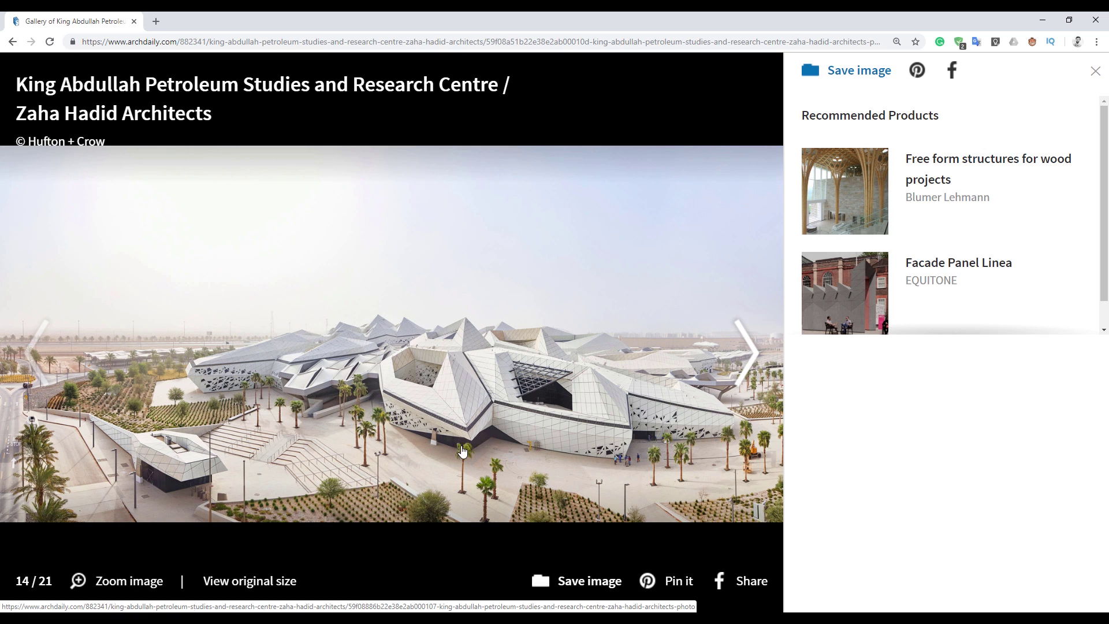
- Browse the following gallery photos to examine how panel joints meet at the facade edges, and return to Revit
{"action": "left_click", "coordinate": [739, 362]}
{"action": "left_click", "coordinate": [739, 359]}
{"action": "left_click", "coordinate": [740, 359]}
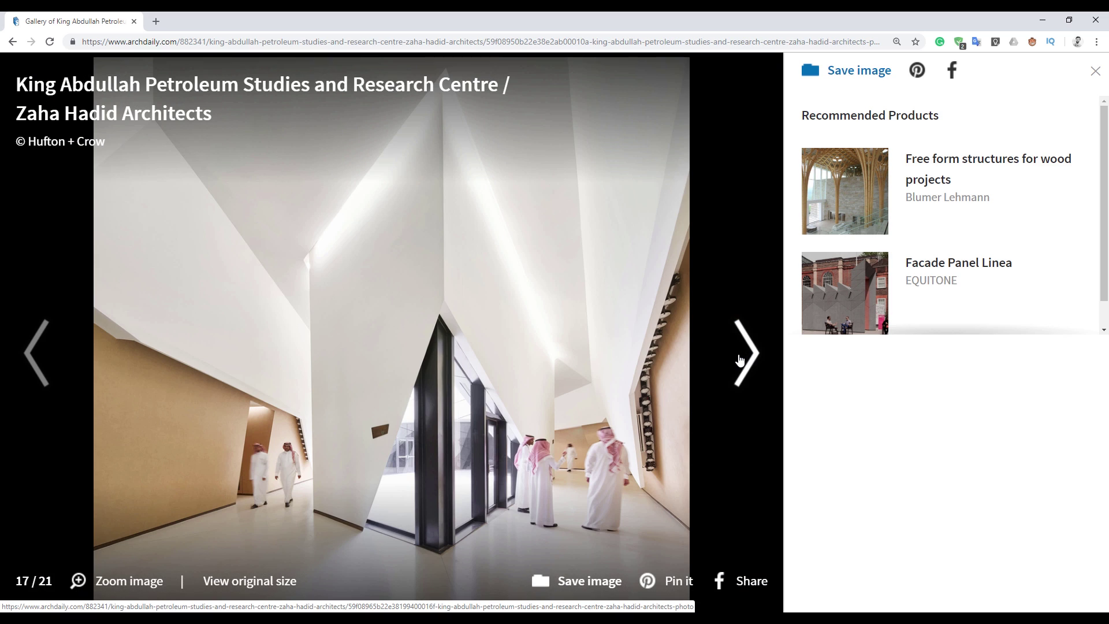
{"action": "left_click", "coordinate": [739, 360]}
{"action": "left_click", "coordinate": [740, 359]}
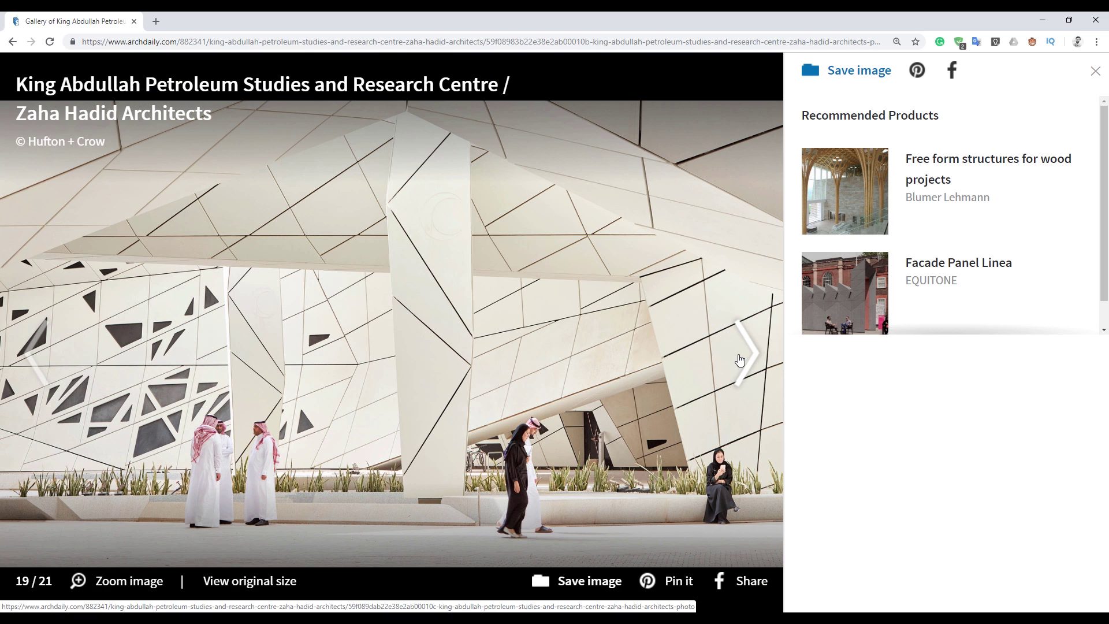
{"action": "left_click", "coordinate": [739, 359]}
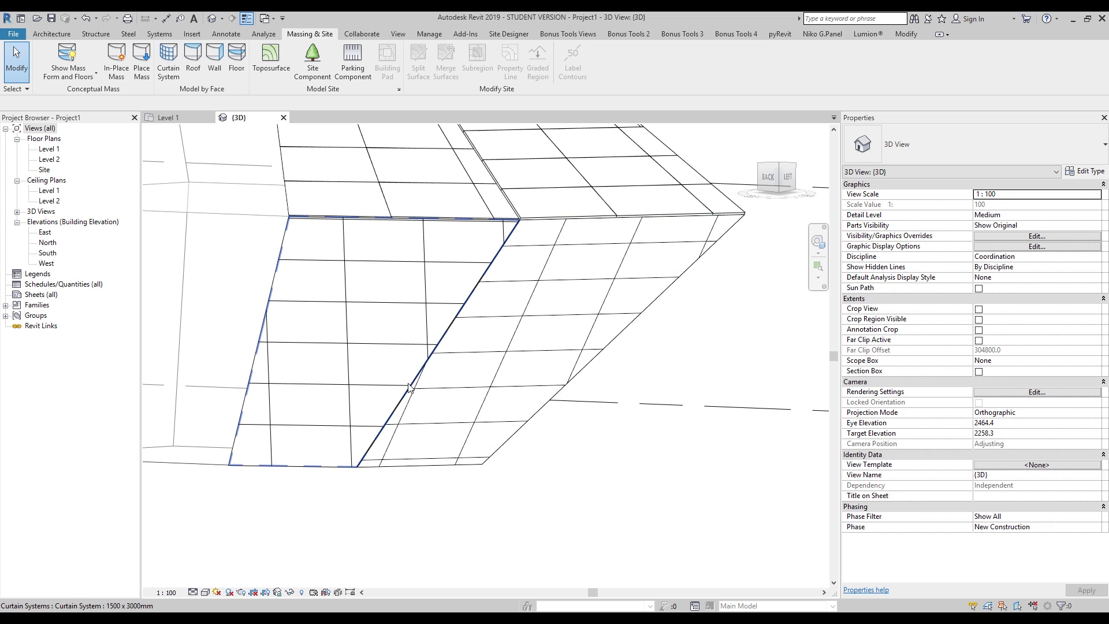
- Remove the short grid segment that forms a small triangular panel at the upper shared corner of the adjoining lower curtain system
{"action": "middle_click_drag", "start_coordinate": [546, 266], "coordinate": [532, 277], "text": "shift"}
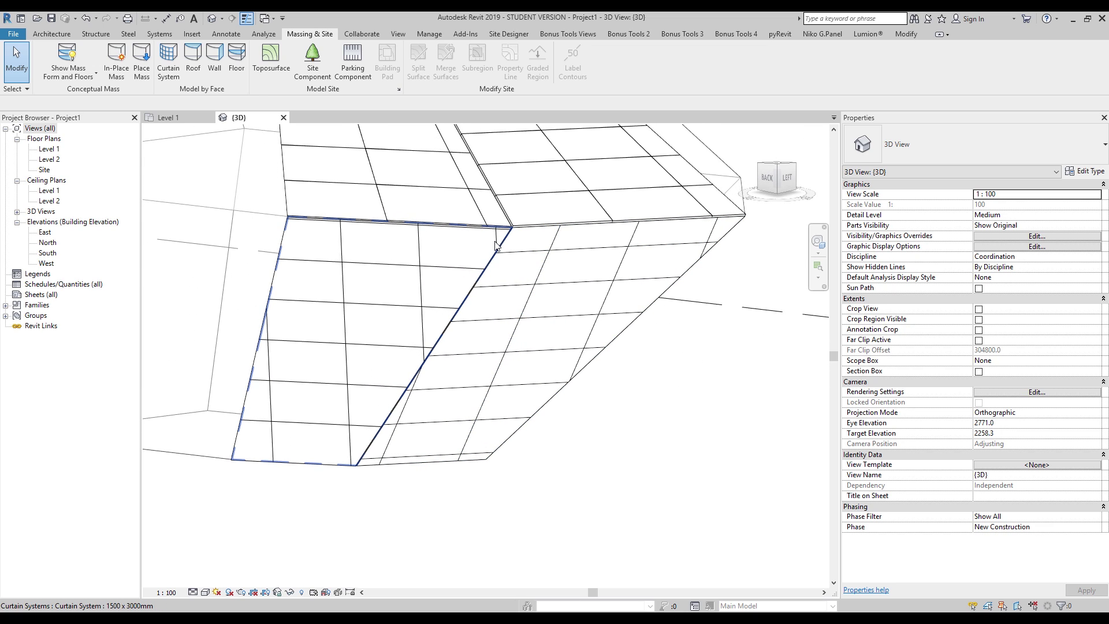
{"action": "key", "text": "Tab"}
{"action": "key", "text": "Tab"}
{"action": "key", "text": "Tab"}
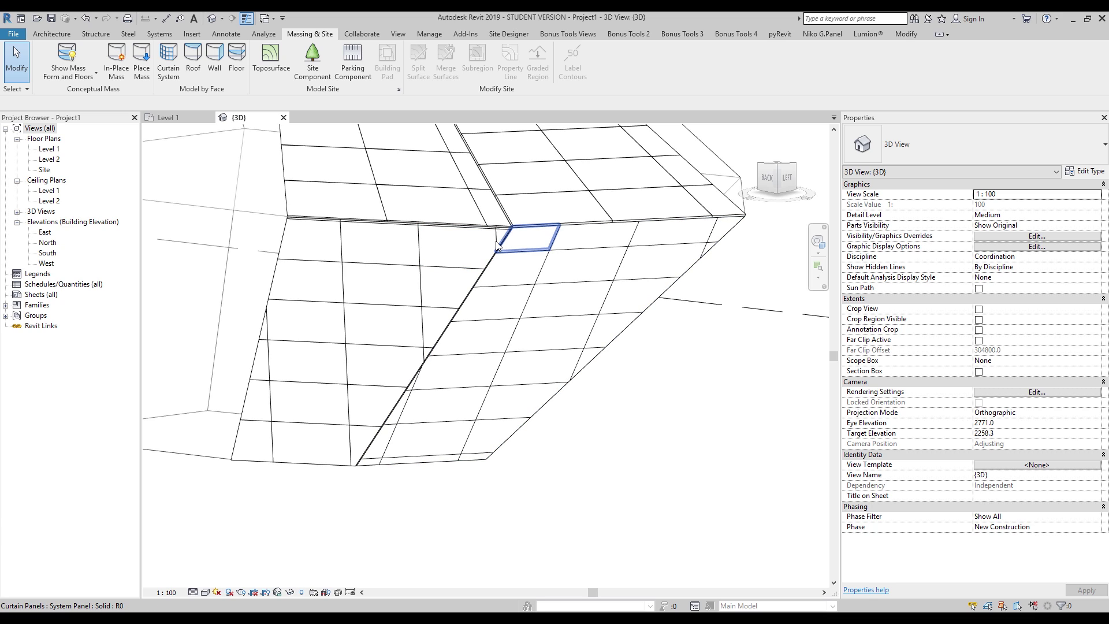
{"action": "key", "text": "Tab"}
{"action": "key", "text": "Tab"}
{"action": "key", "text": "Tab"}
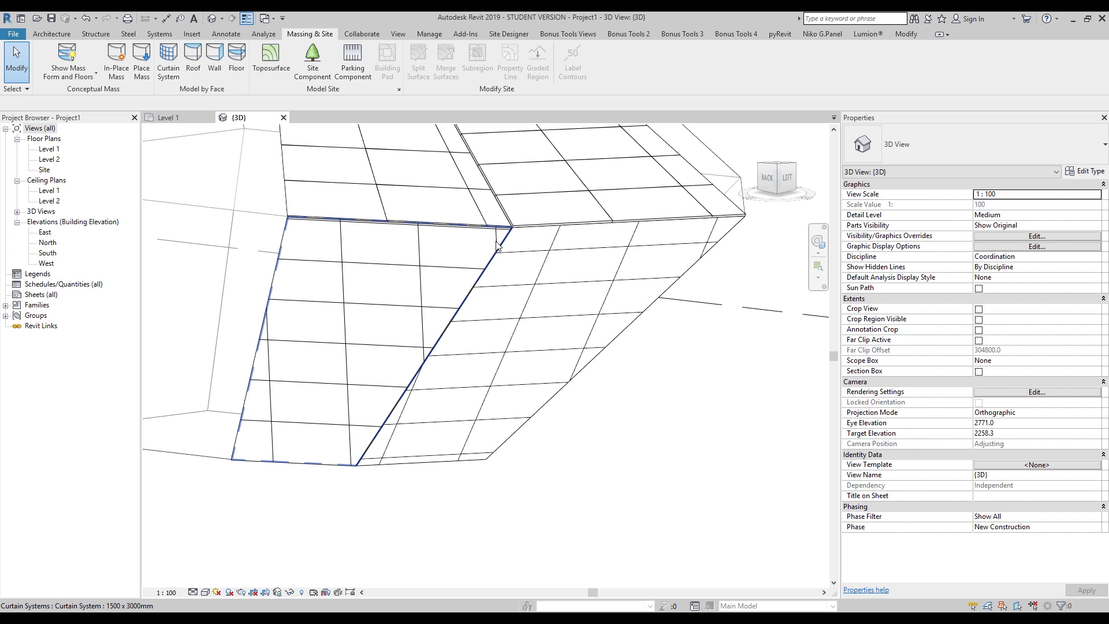
{"action": "scroll", "coordinate": [499, 239], "scroll_direction": "up", "scroll_amount": 3}
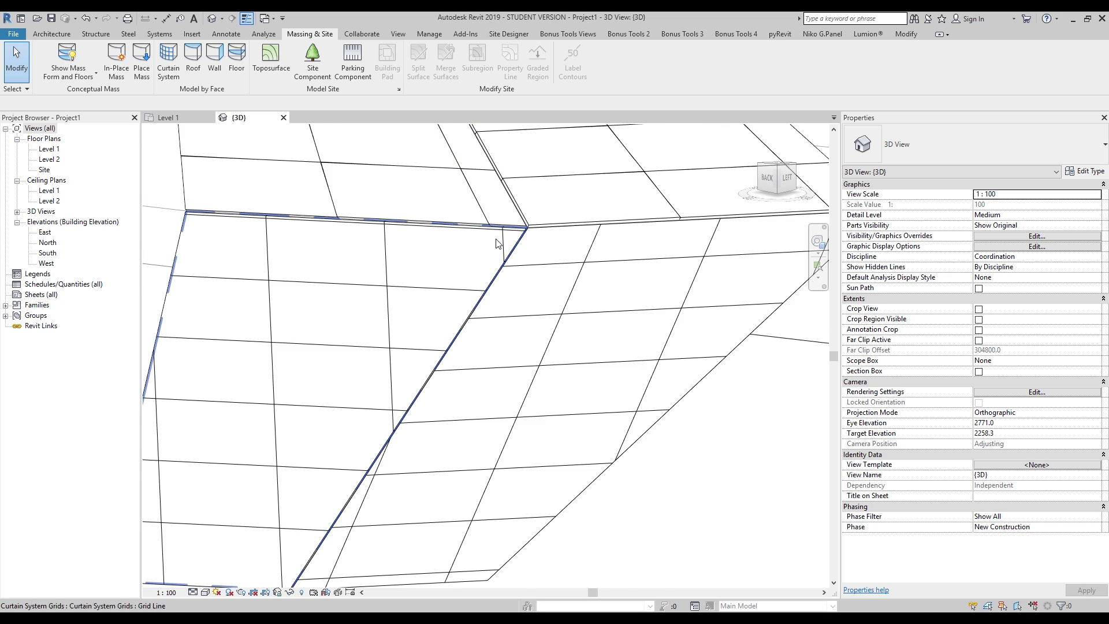
{"action": "key", "text": "Tab"}
{"action": "key", "text": "Tab"}
{"action": "key", "text": "Tab"}
{"action": "key", "text": "Tab"}
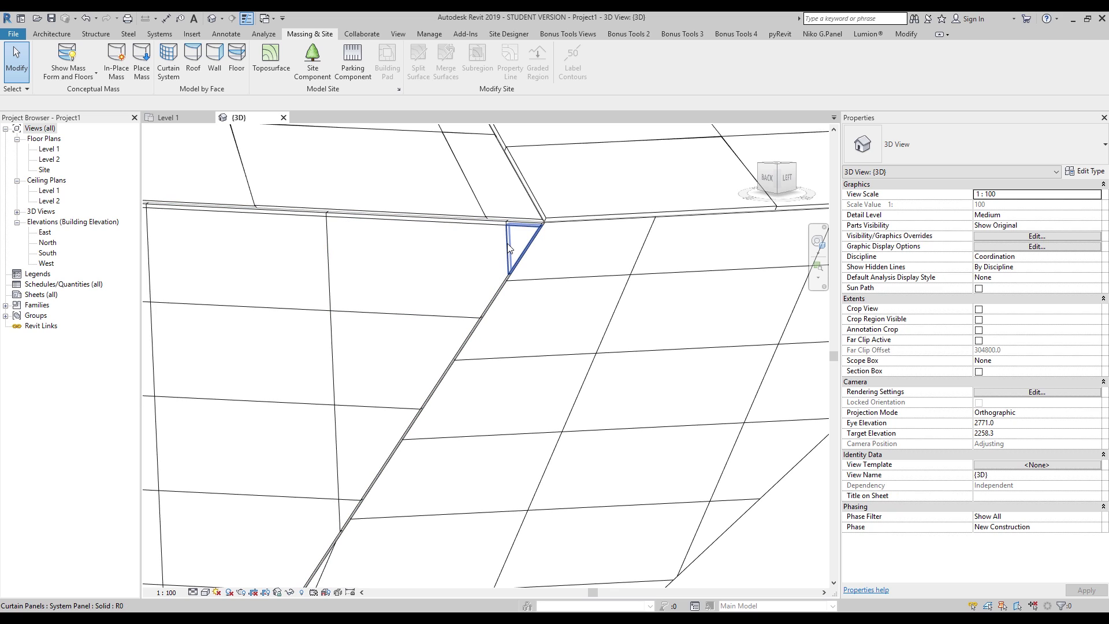
{"action": "key", "text": "Tab"}
{"action": "key", "text": "Tab"}
{"action": "key", "text": "Tab"}
{"action": "key", "text": "Tab"}
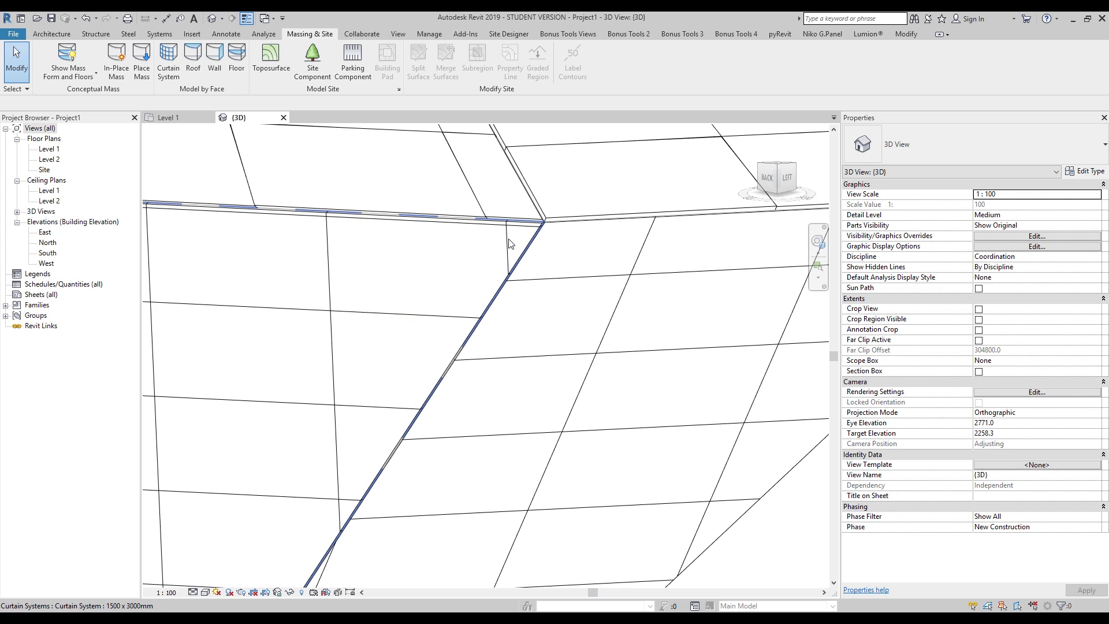
{"action": "key", "text": "Tab"}
{"action": "left_click", "coordinate": [510, 242]}
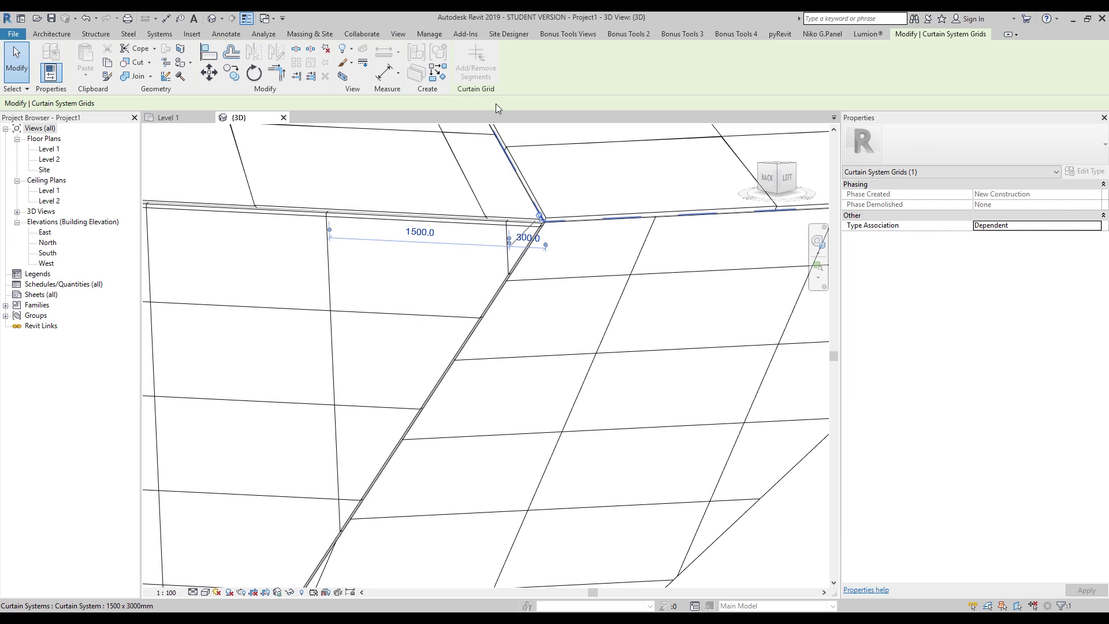
{"action": "left_click", "coordinate": [482, 75]}
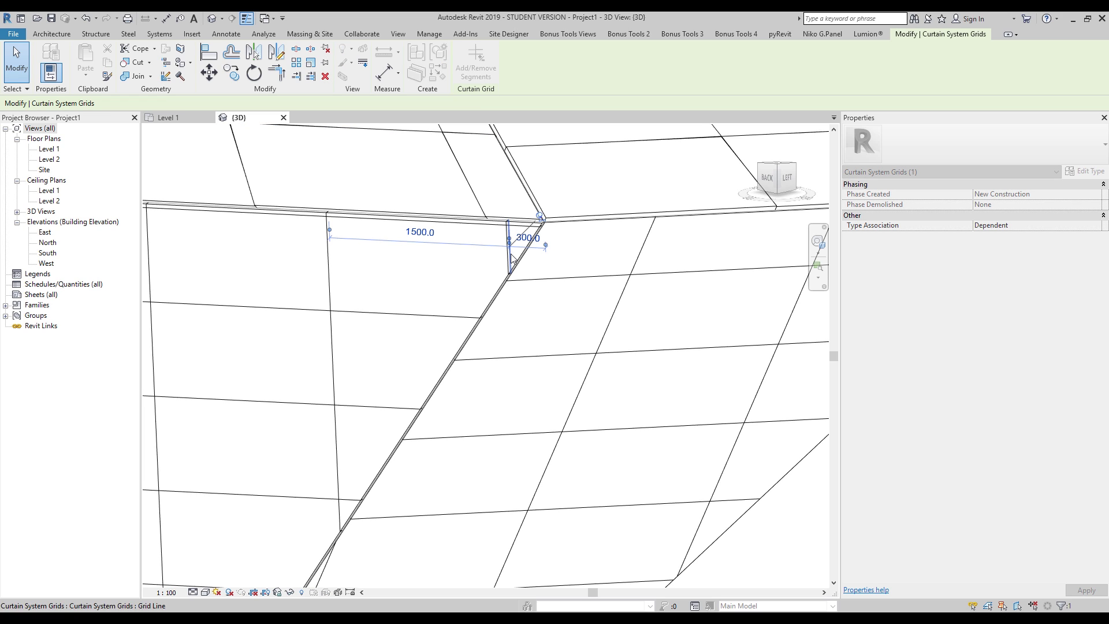
{"action": "left_click", "coordinate": [511, 258]}
{"action": "key", "text": "Escape"}
{"action": "key", "text": "Escape"}
- Remove the short top segment of the angled lower curtain system's grid line where it meets the shared edge
{"action": "middle_click_drag", "start_coordinate": [623, 371], "coordinate": [445, 392], "text": "shift"}
{"action": "scroll", "coordinate": [456, 404], "scroll_direction": "up", "scroll_amount": 3}
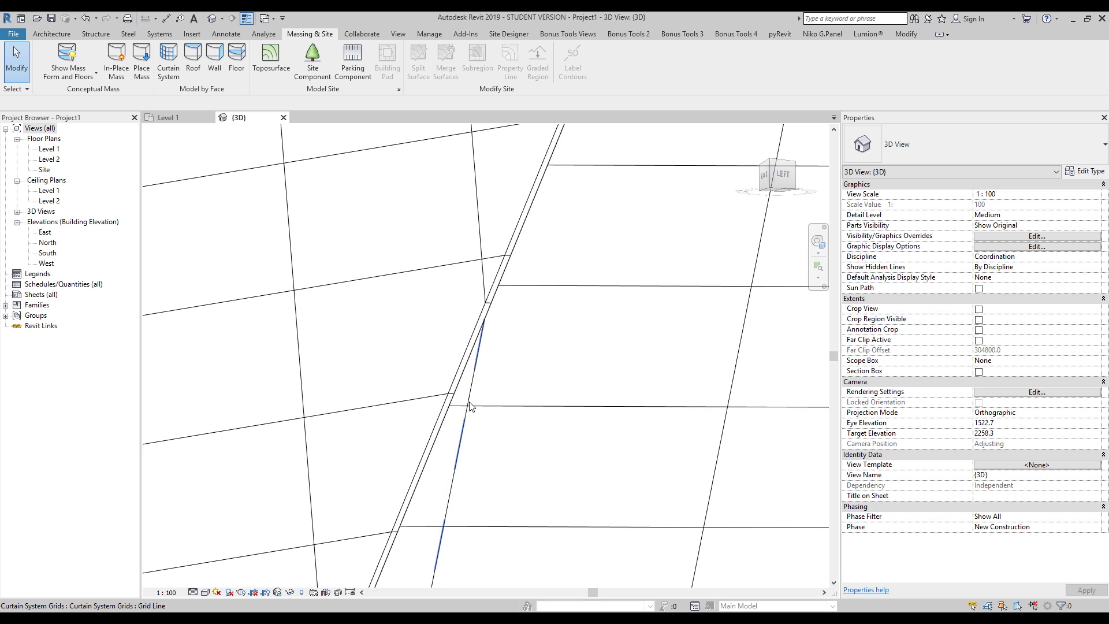
{"action": "key", "text": "Tab"}
{"action": "key", "text": "Tab"}
{"action": "key", "text": "Tab"}
{"action": "key", "text": "Tab"}
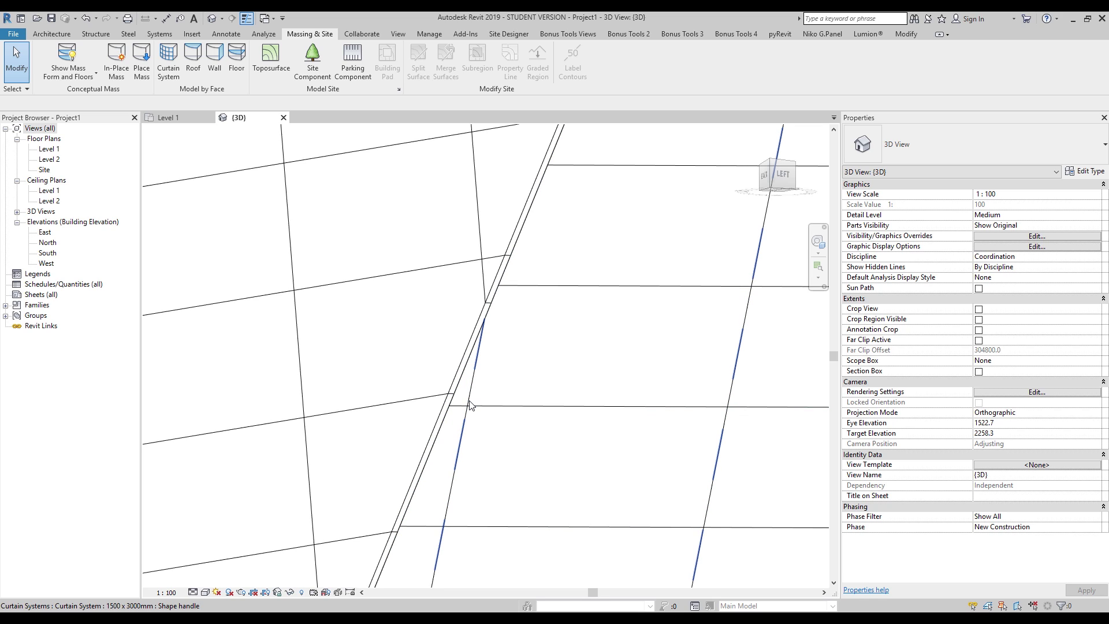
{"action": "left_click", "coordinate": [469, 404]}
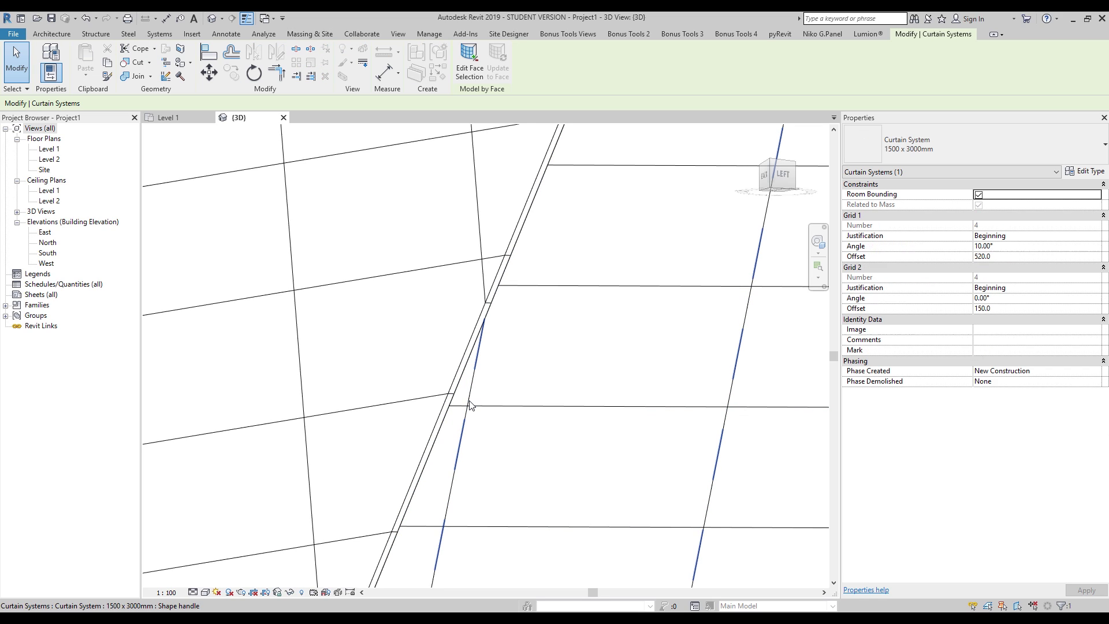
{"action": "left_click", "coordinate": [475, 371]}
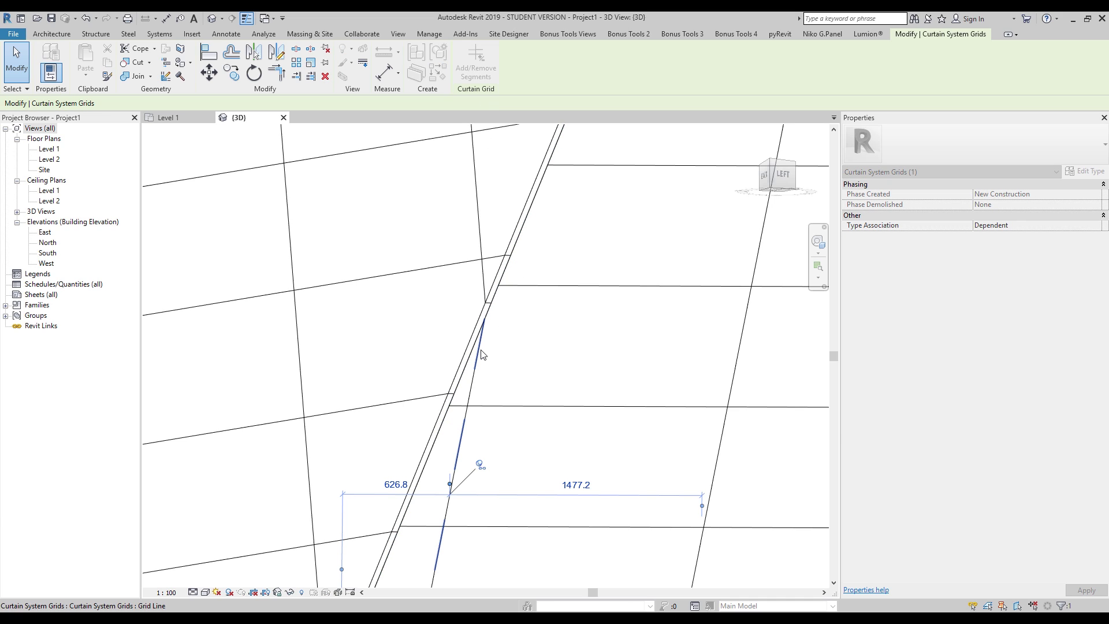
{"action": "key", "text": "Escape"}
- Remove the short end segment of the adjoining lower curtain system's upright grid line where it runs into the shared edge
{"action": "scroll", "coordinate": [537, 296], "scroll_direction": "down", "scroll_amount": 5}
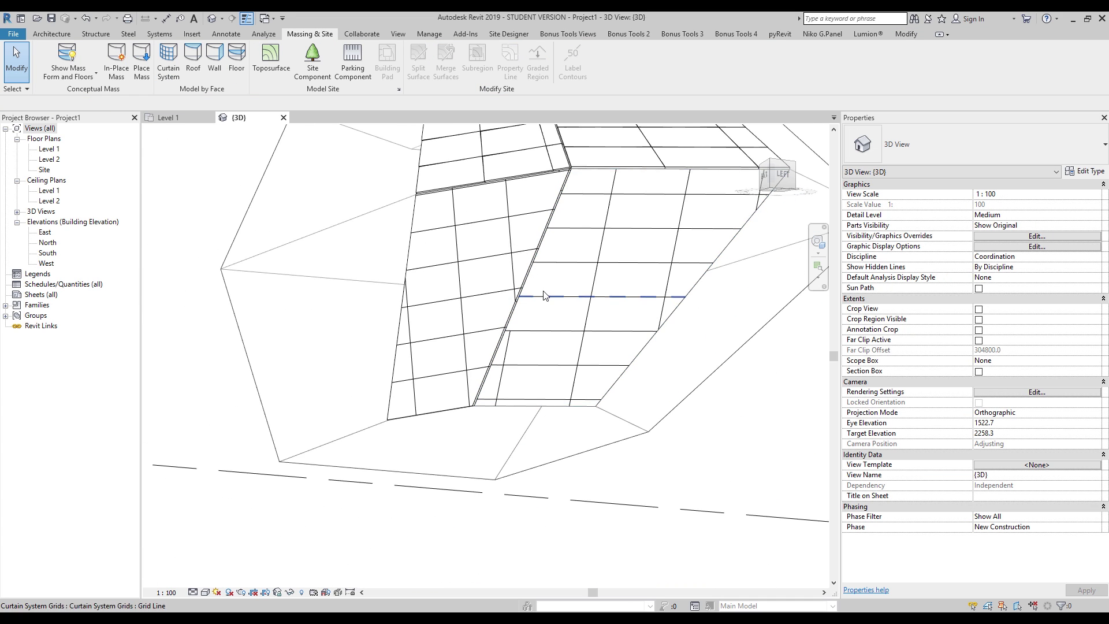
{"action": "scroll", "coordinate": [532, 291], "scroll_direction": "up", "scroll_amount": 5}
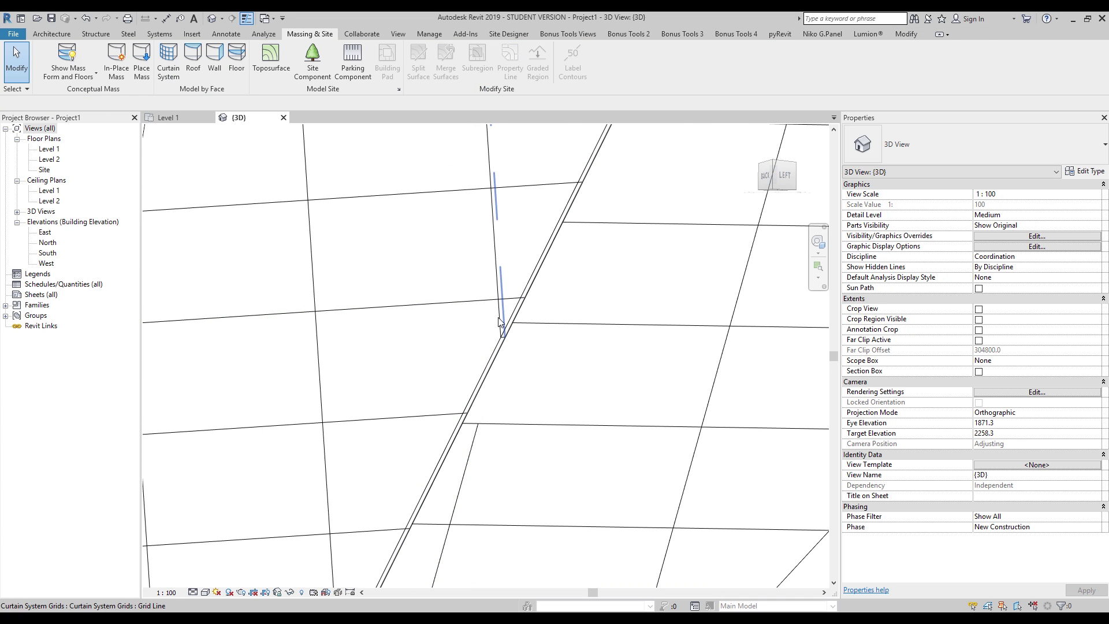
{"action": "left_click", "coordinate": [506, 303]}
{"action": "double_click", "coordinate": [505, 304]}
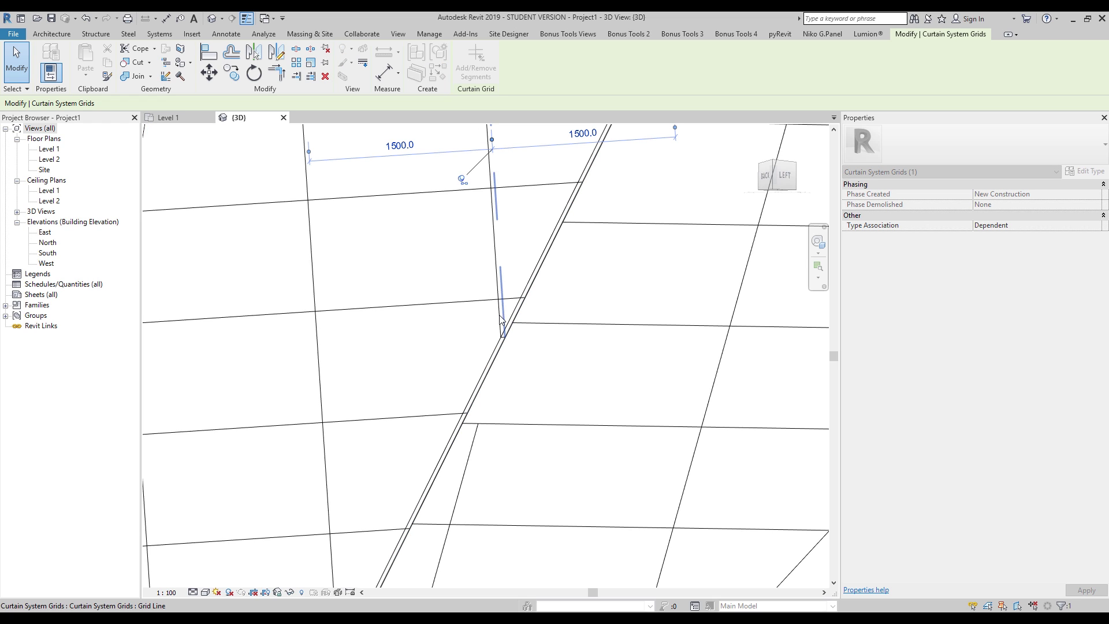
{"action": "left_click", "coordinate": [502, 323]}
{"action": "key", "text": "Escape"}
{"action": "key", "text": "Escape"}
- Remove the remaining lower segments of the angled lower curtain system's grid line closest to the shared edge
{"action": "middle_click_drag", "start_coordinate": [584, 277], "coordinate": [681, 317], "text": "shift"}
{"action": "middle_click_drag", "start_coordinate": [507, 314], "coordinate": [568, 383], "text": "shift"}
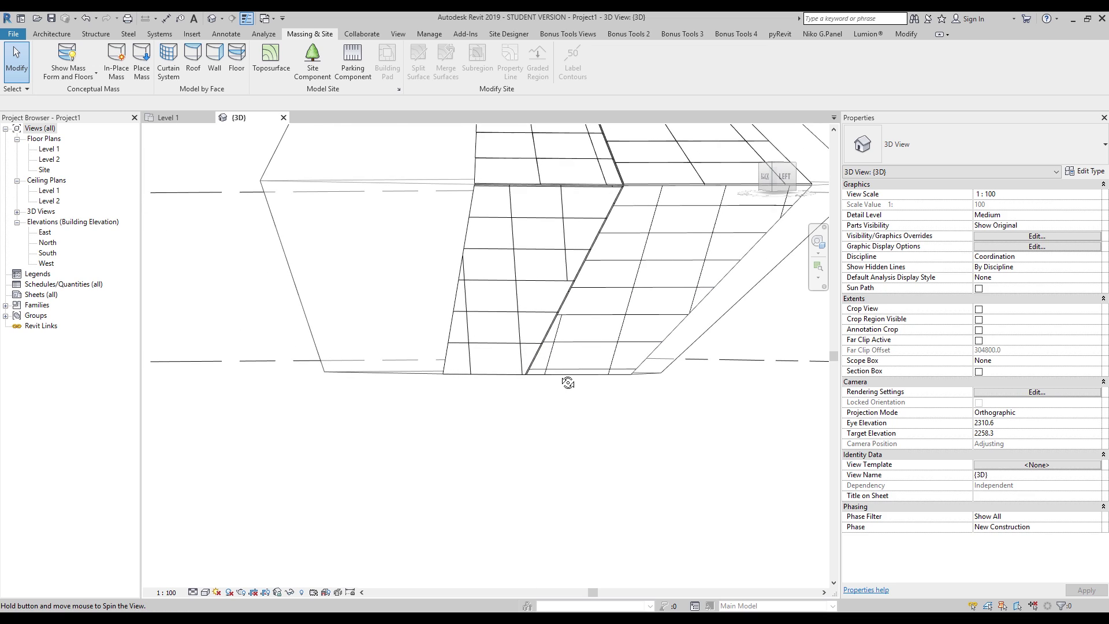
{"action": "scroll", "coordinate": [565, 364], "scroll_direction": "up", "scroll_amount": 3}
{"action": "left_click", "coordinate": [563, 338]}
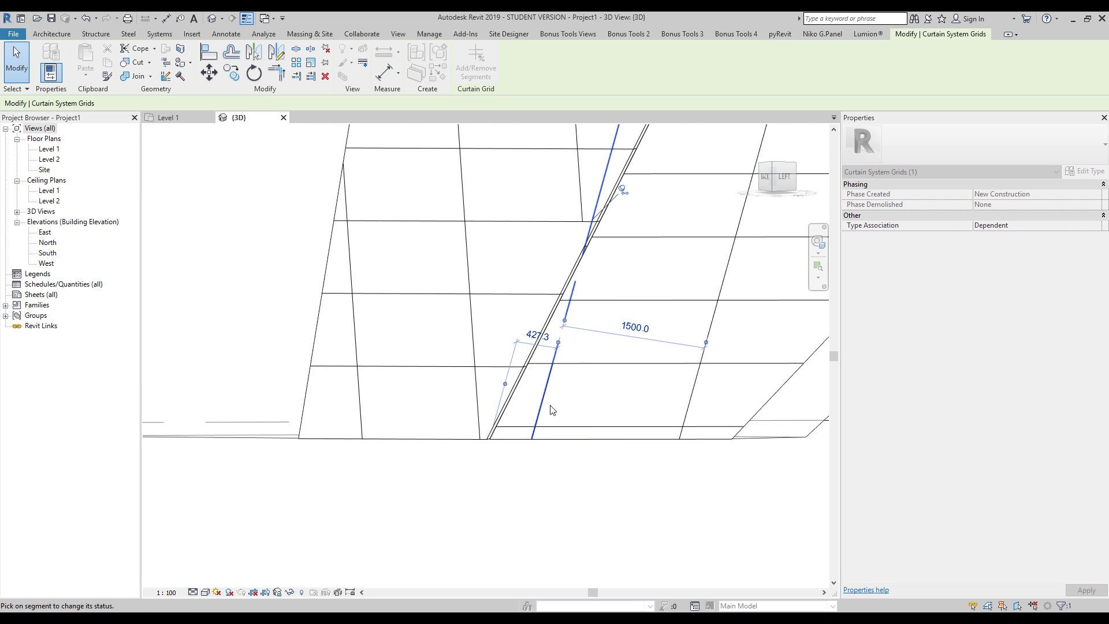
{"action": "key", "text": "Escape"}
{"action": "key", "text": "Escape"}
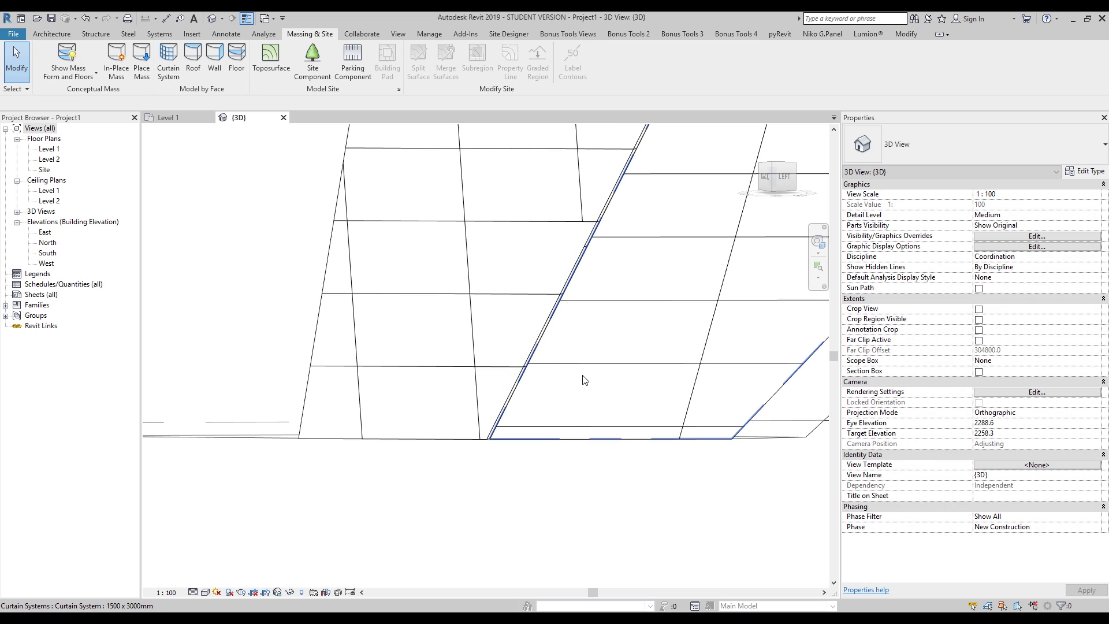
- Try 1800 for the distance between the adjoining lower system's shortened upright grid line and its neighbour, and set it to 1700
{"action": "middle_click_drag", "start_coordinate": [584, 379], "coordinate": [568, 317], "text": "shift"}
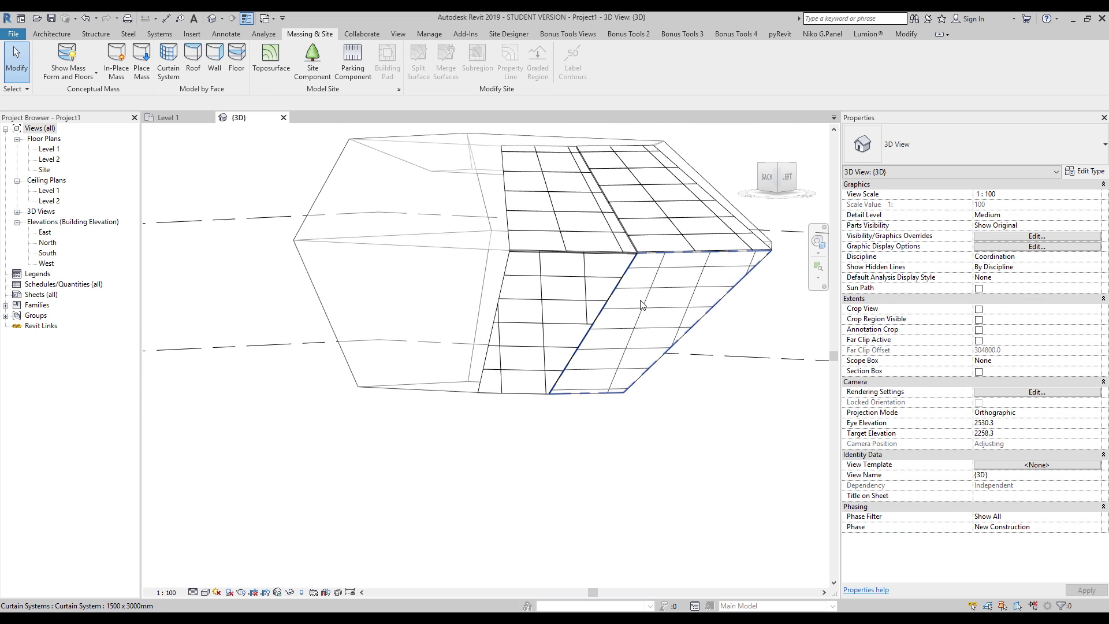
{"action": "scroll", "coordinate": [568, 317], "scroll_direction": "up", "scroll_amount": 5}
{"action": "left_click", "coordinate": [568, 317]}
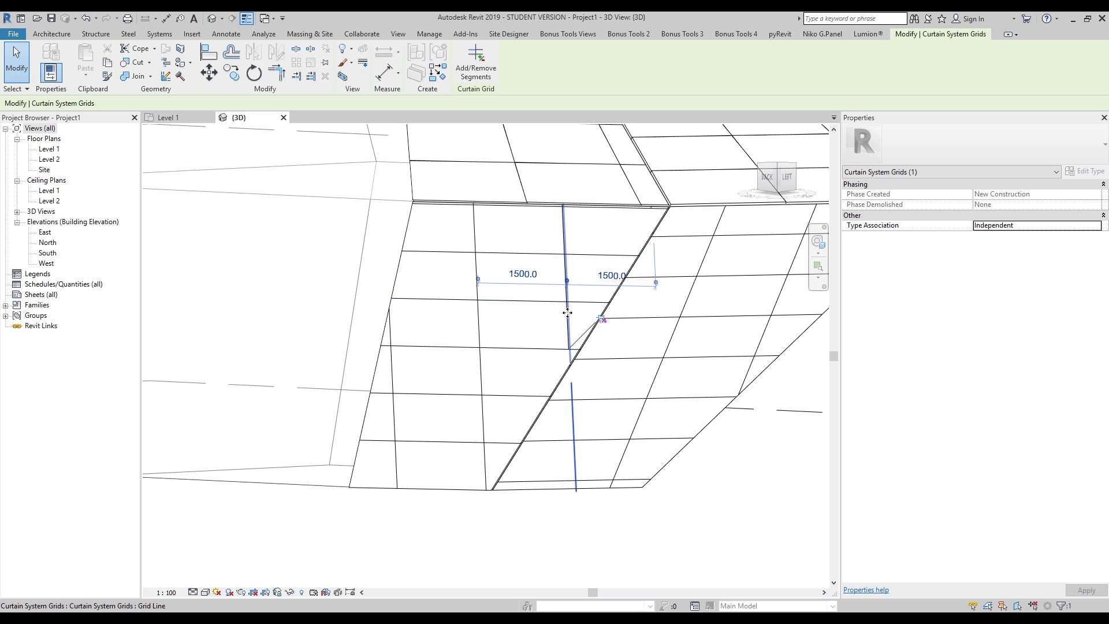
{"action": "left_click", "coordinate": [532, 274]}
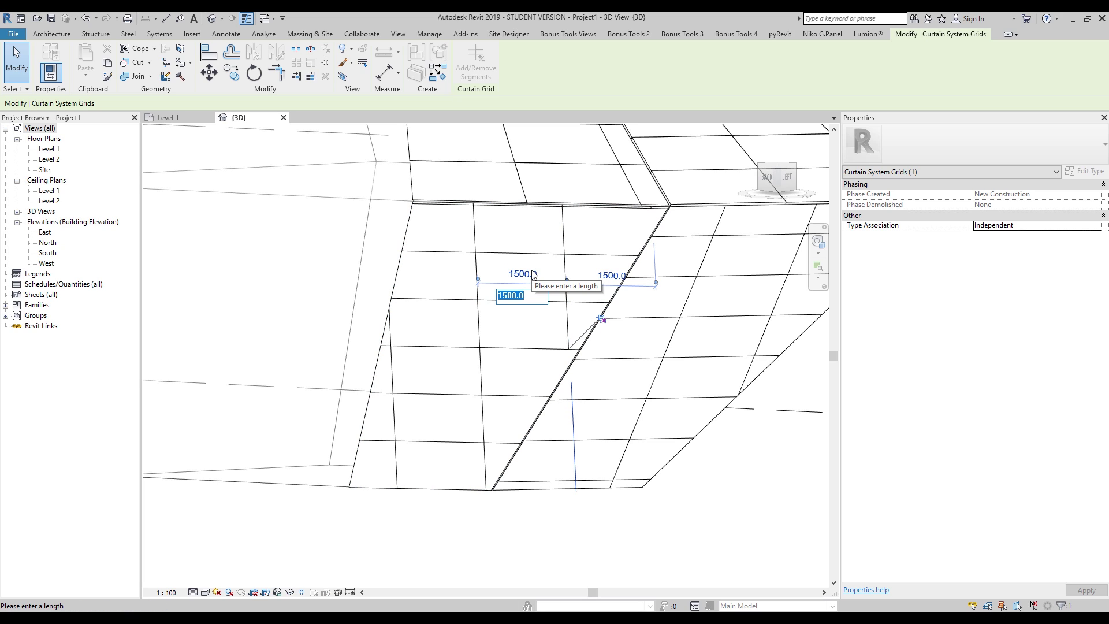
{"action": "type", "text": "12"}
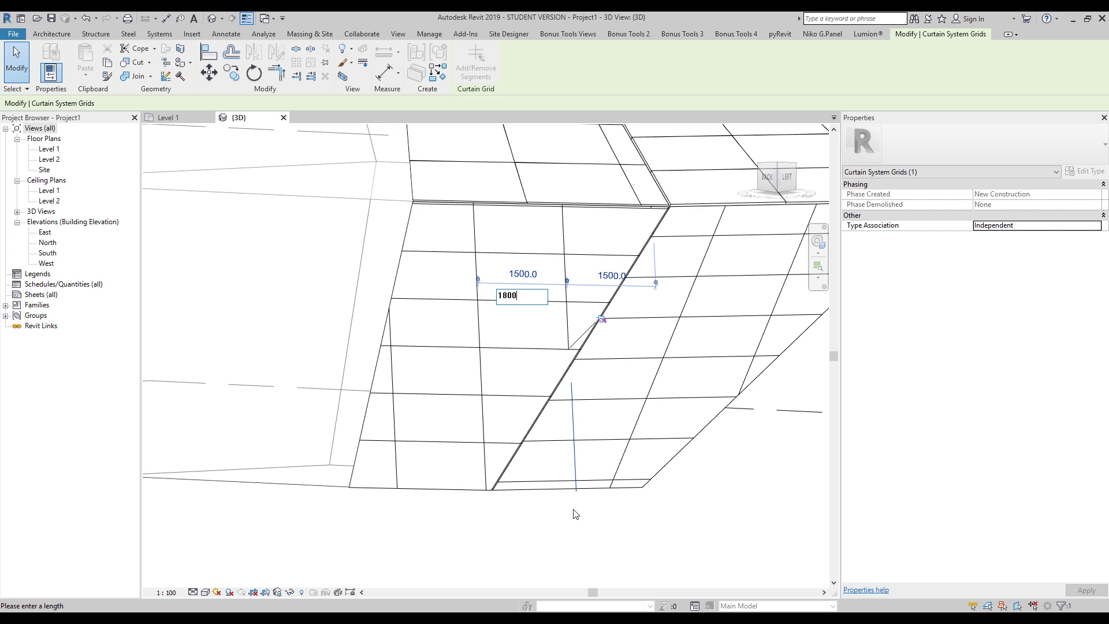
{"action": "type", "text": "00"}
{"action": "key", "text": "Return"}
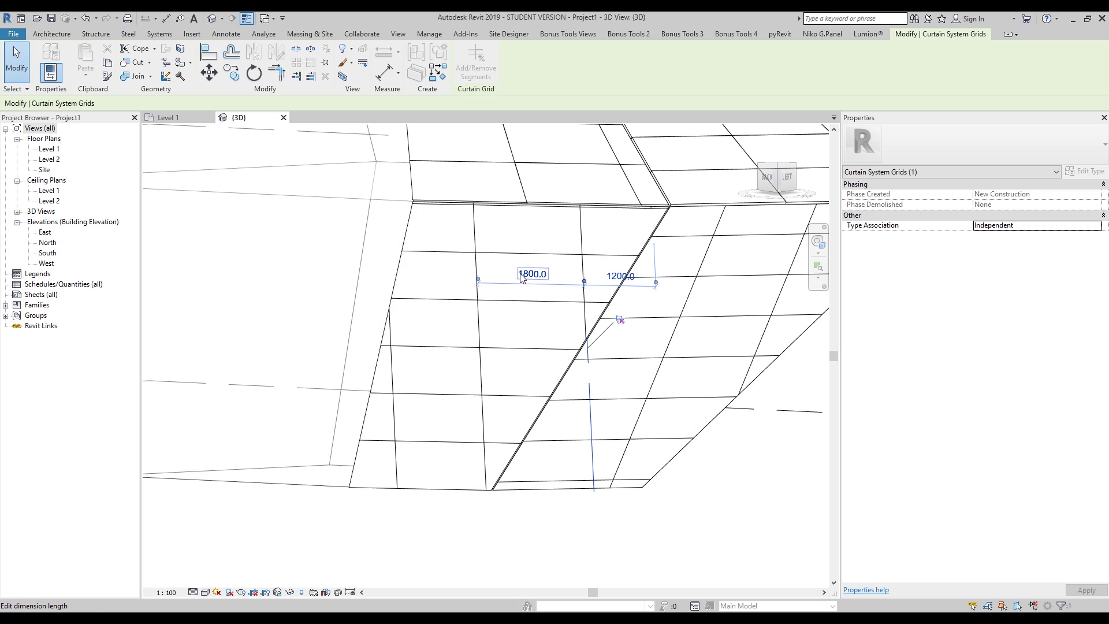
{"action": "left_click", "coordinate": [522, 279]}
{"action": "type", "text": "1700"}
{"action": "key", "text": "Return"}
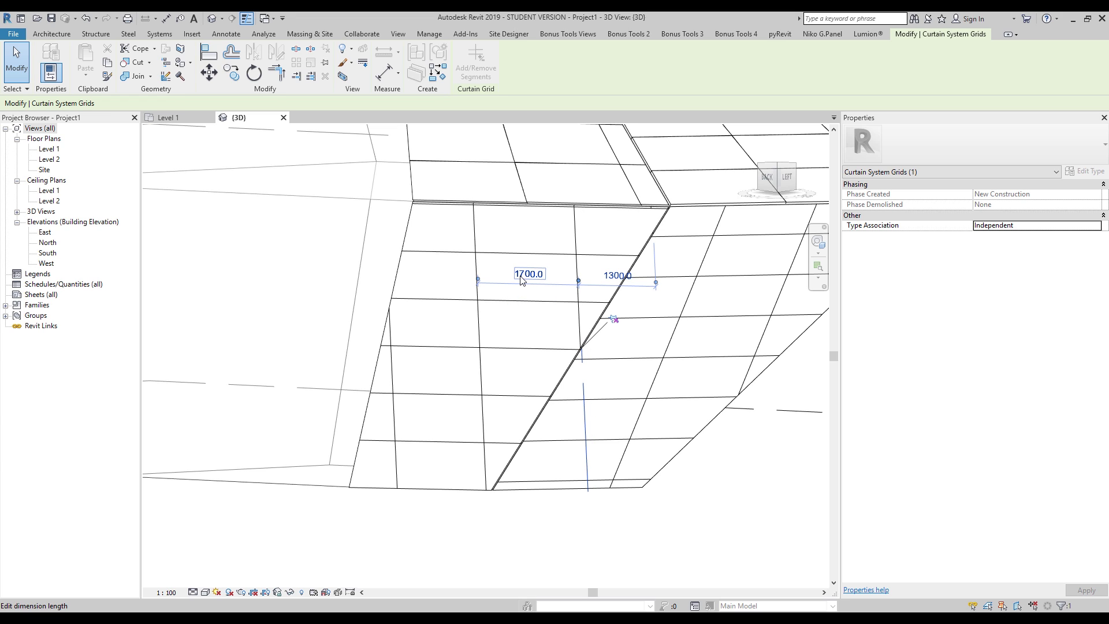
{"action": "key", "text": "Escape"}
- Inspect the adjusted grids from several angles, browse the research centre's gallery photos in Chrome for facade panel references, and return to Revit
{"action": "scroll", "coordinate": [570, 512], "scroll_direction": "down", "scroll_amount": 3}
{"action": "middle_click_drag", "start_coordinate": [571, 512], "coordinate": [655, 510], "text": "shift"}
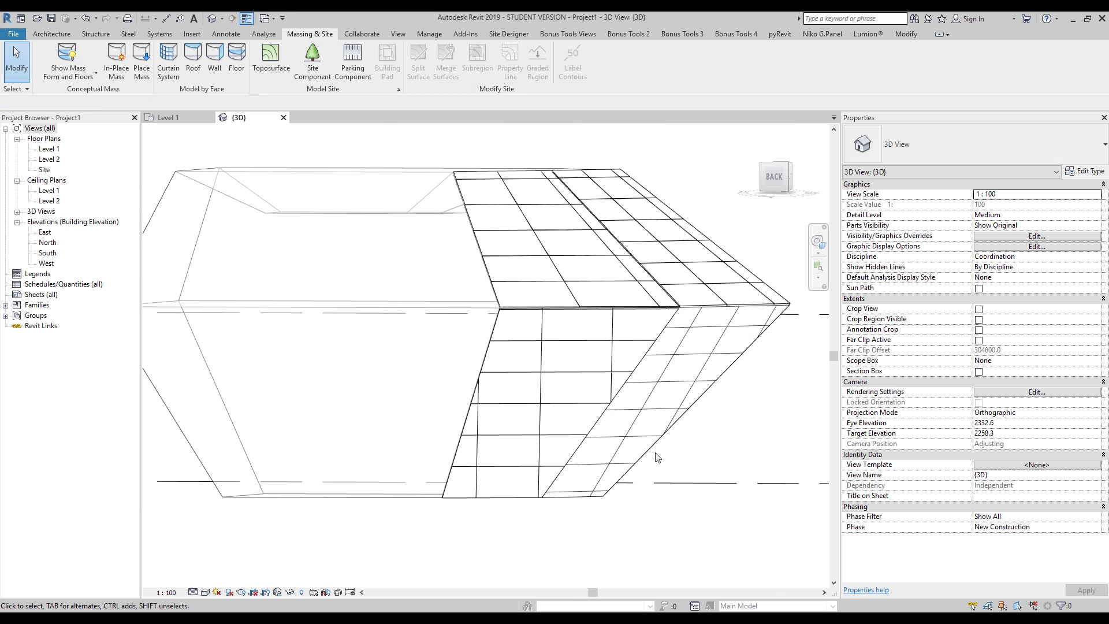
{"action": "middle_click_drag", "start_coordinate": [649, 458], "coordinate": [548, 411], "text": "shift"}
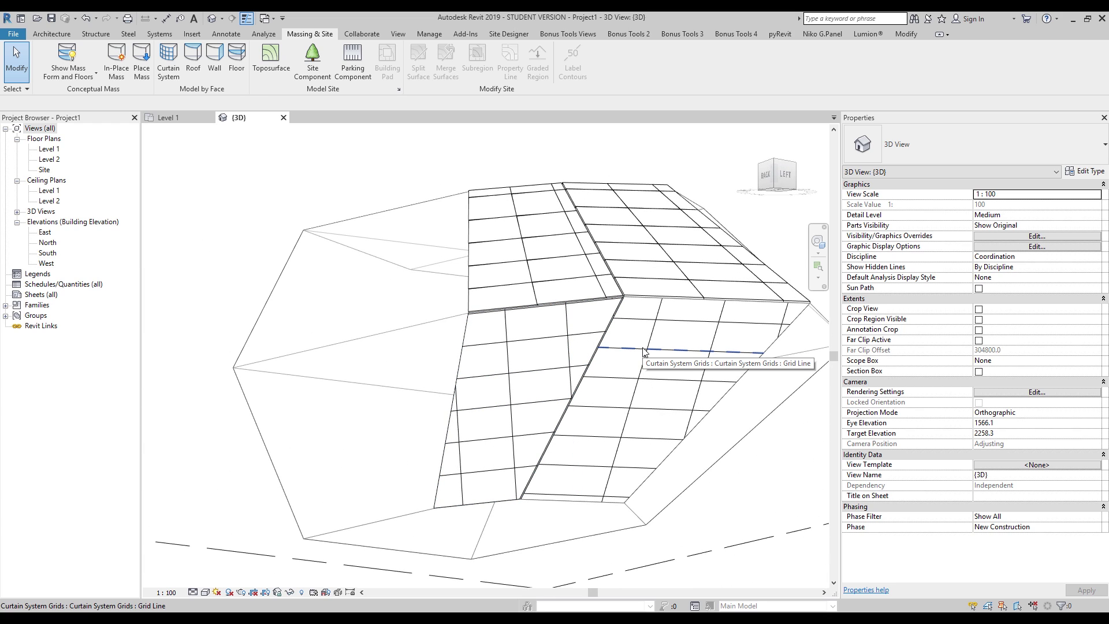
{"action": "middle_click_drag", "start_coordinate": [495, 290], "coordinate": [502, 443], "text": "shift"}
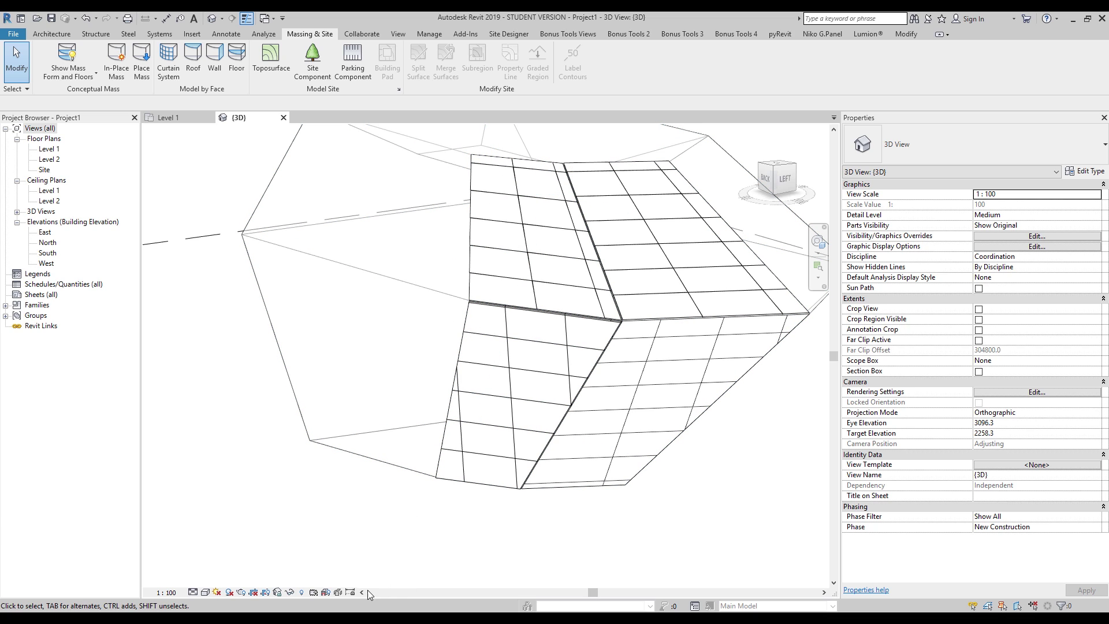
{"action": "left_click", "coordinate": [350, 593]}
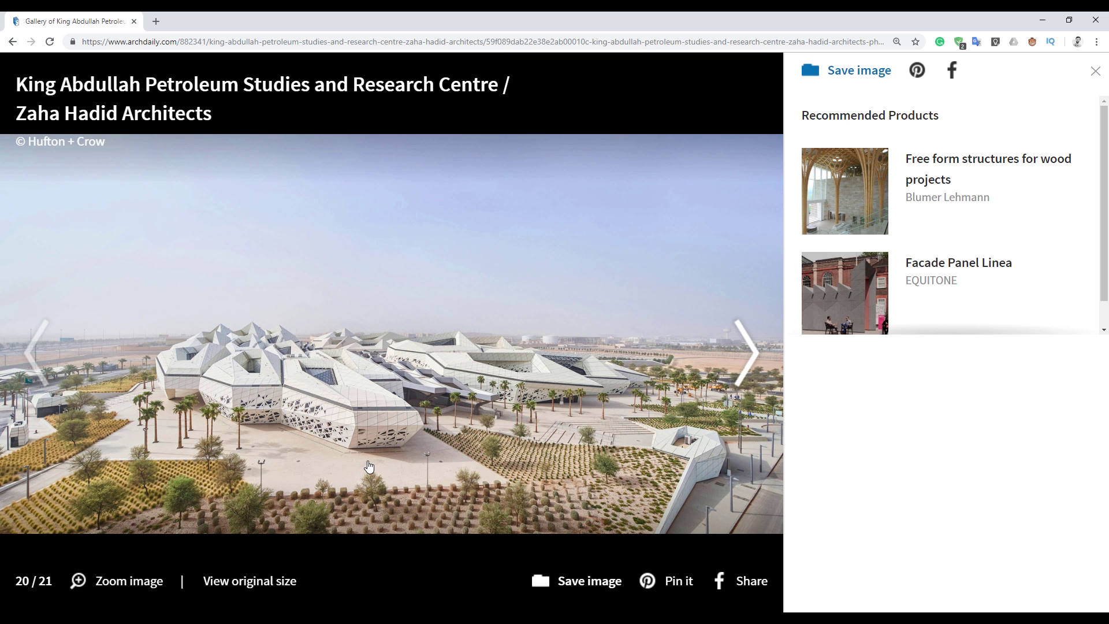
{"action": "left_click", "coordinate": [753, 384]}
{"action": "left_click", "coordinate": [56, 367]}
{"action": "left_click", "coordinate": [57, 367]}
{"action": "left_click", "coordinate": [56, 367]}
{"action": "left_click", "coordinate": [56, 368]}
{"action": "left_click", "coordinate": [57, 368]}
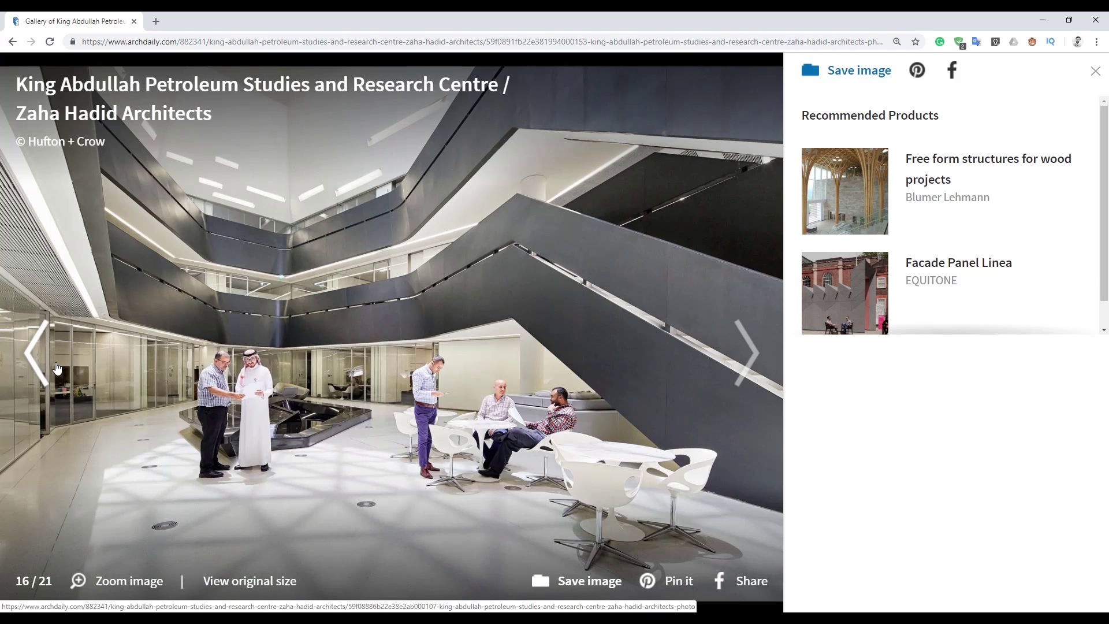
{"action": "left_click", "coordinate": [738, 335]}
{"action": "left_click", "coordinate": [738, 335]}
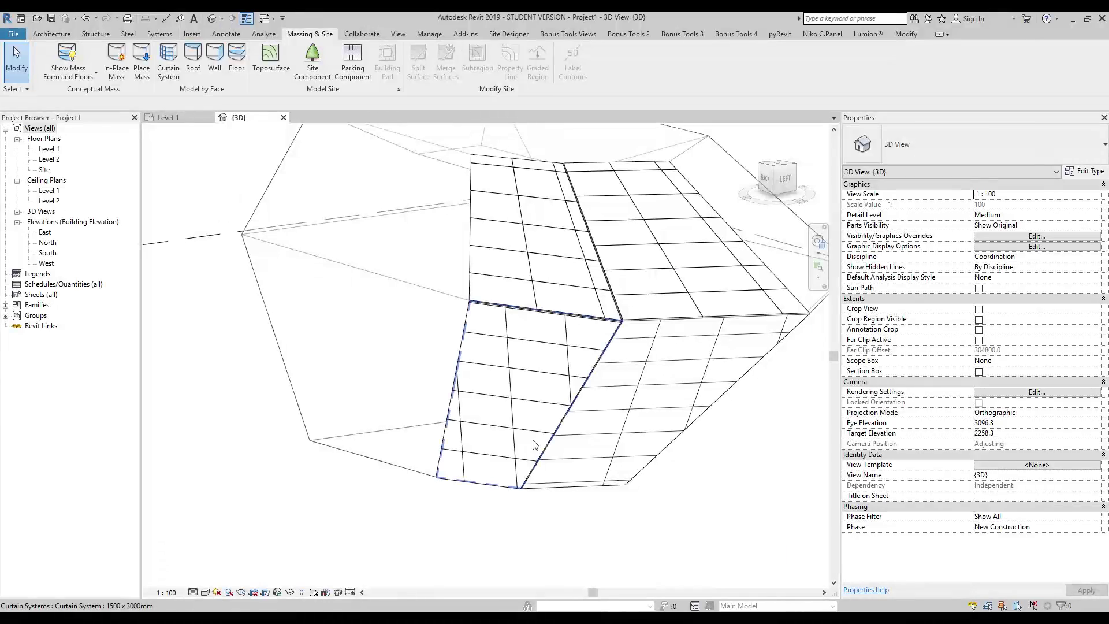
- Unpin a 1500 by 750 solid panel in the adjoining lower curtain system, edit it in place and face the view to Back
{"action": "left_click", "coordinate": [498, 415]}
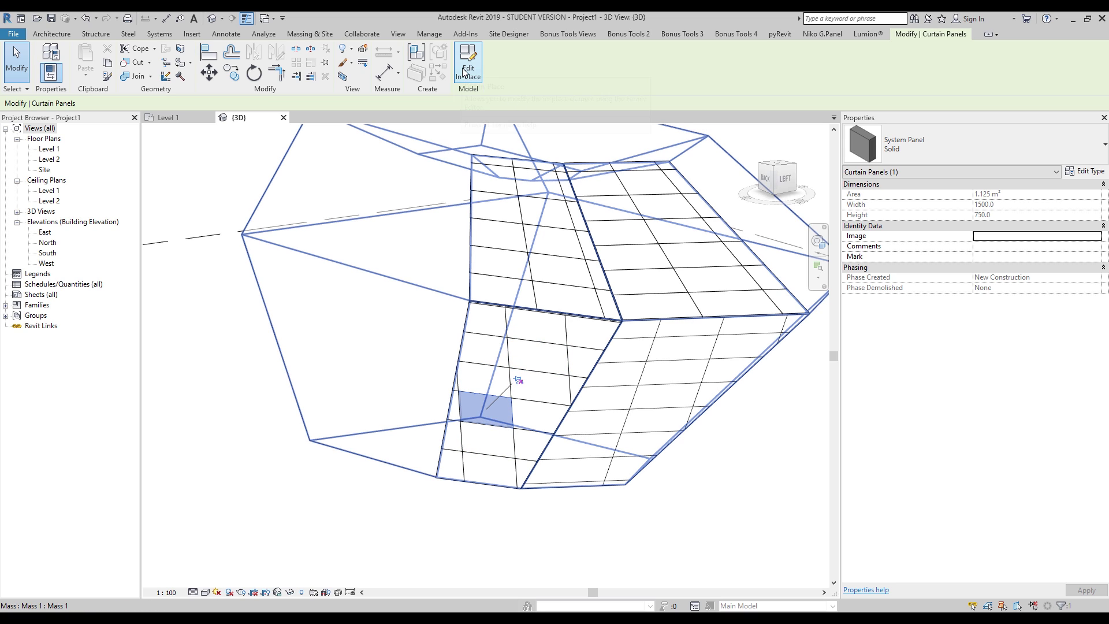
{"action": "left_click", "coordinate": [466, 72]}
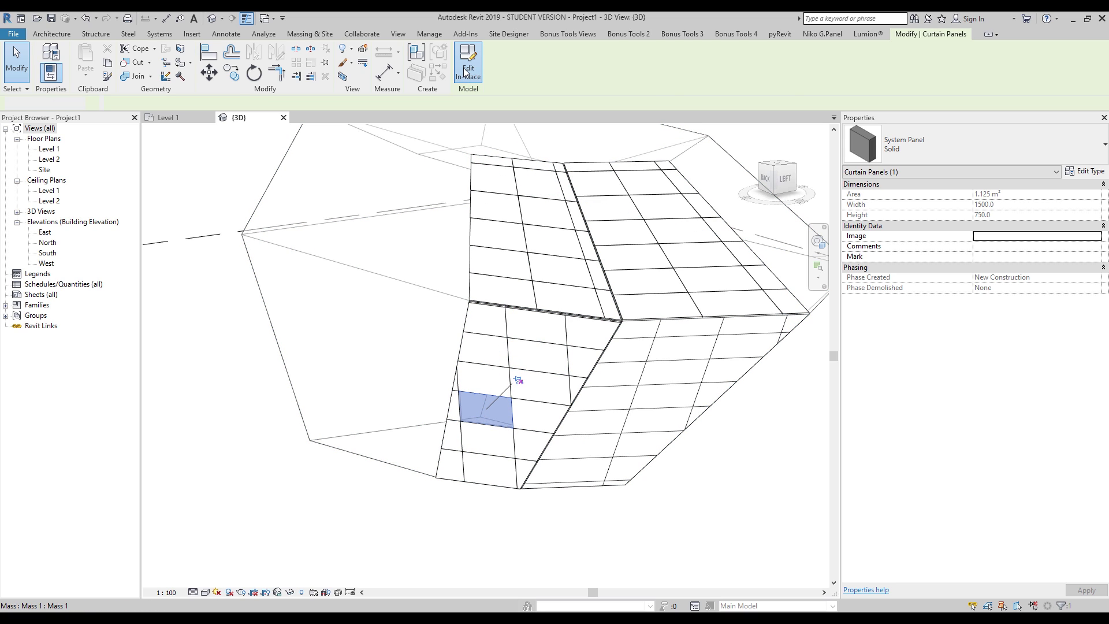
{"action": "scroll", "coordinate": [470, 412], "scroll_direction": "up", "scroll_amount": 2}
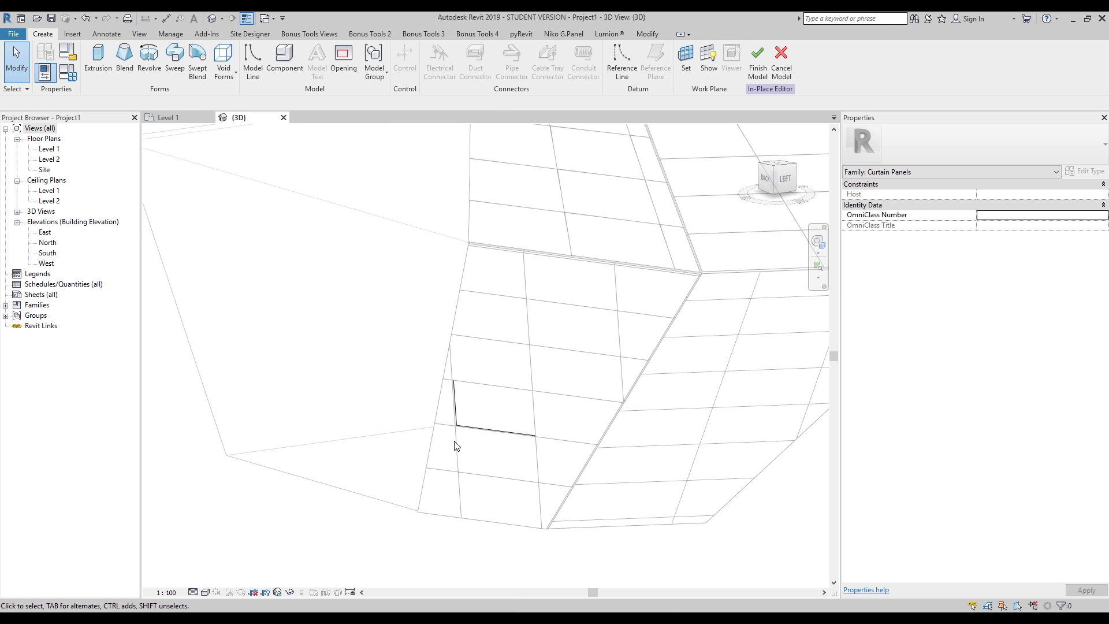
{"action": "left_click", "coordinate": [761, 177]}
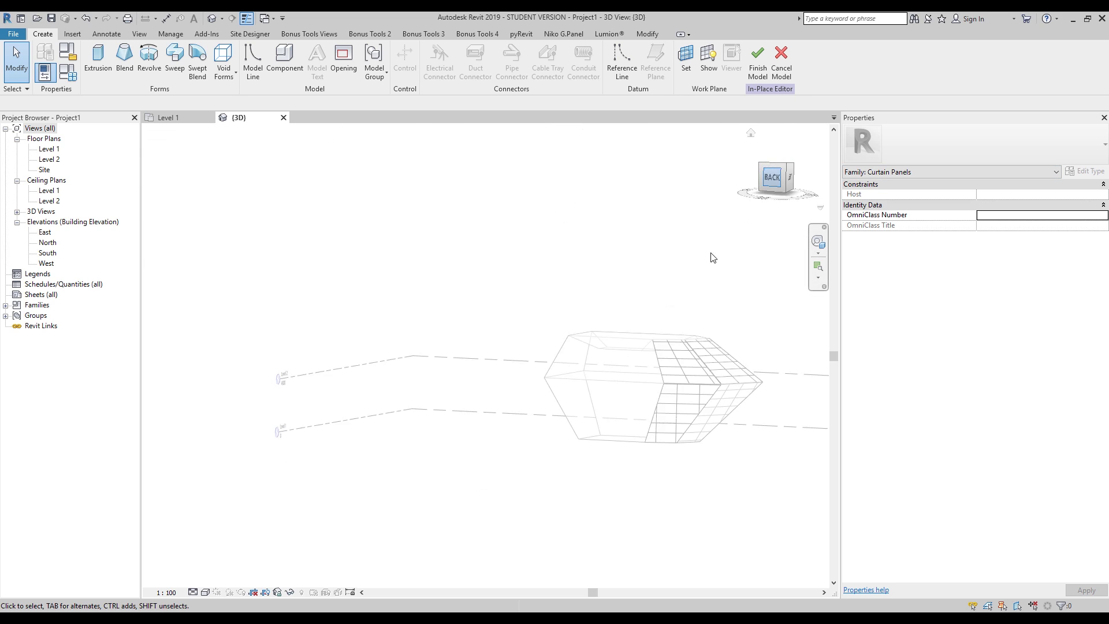
{"action": "scroll", "coordinate": [607, 384], "scroll_direction": "up", "scroll_amount": 5}
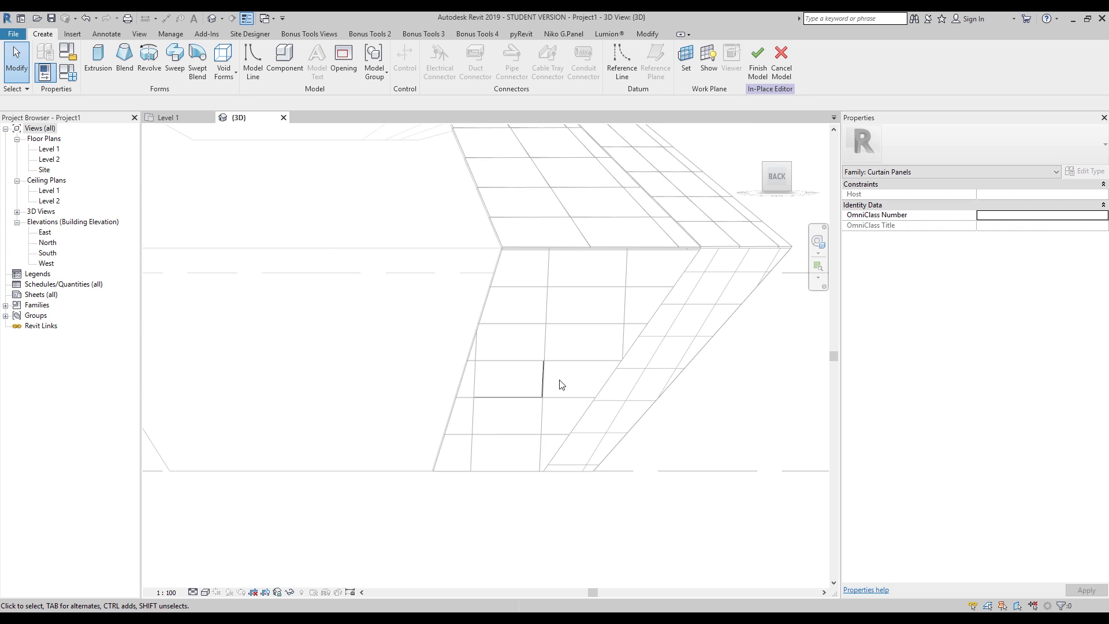
- Start a void extrusion in the in-place panel family and pick the solid panel's face as its work plane
{"action": "scroll", "coordinate": [454, 384], "scroll_direction": "up", "scroll_amount": 1}
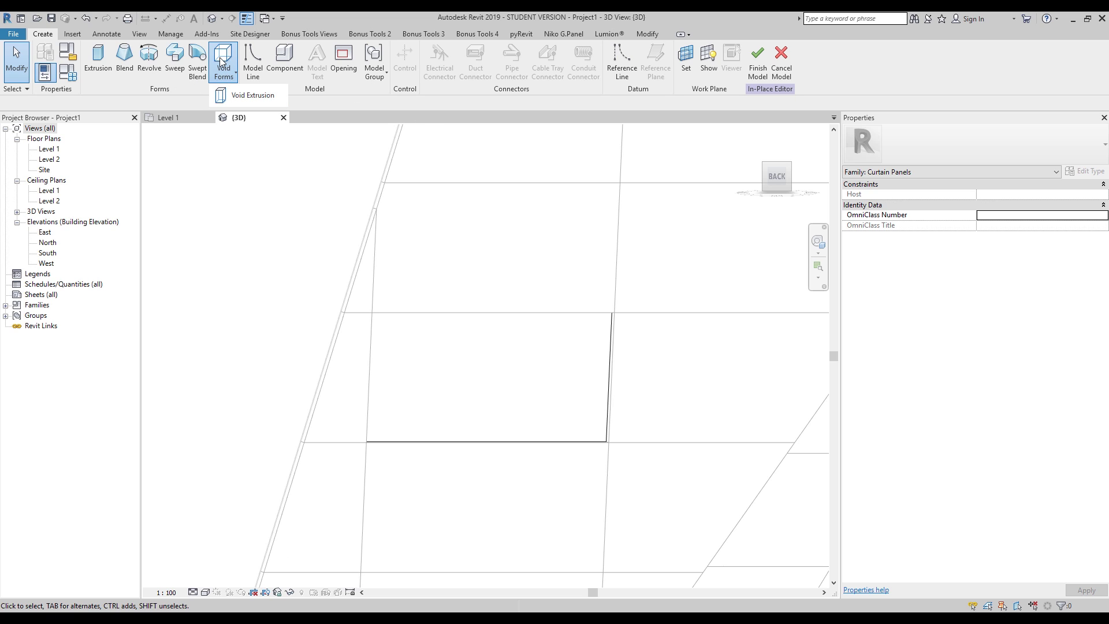
{"action": "left_click", "coordinate": [248, 95]}
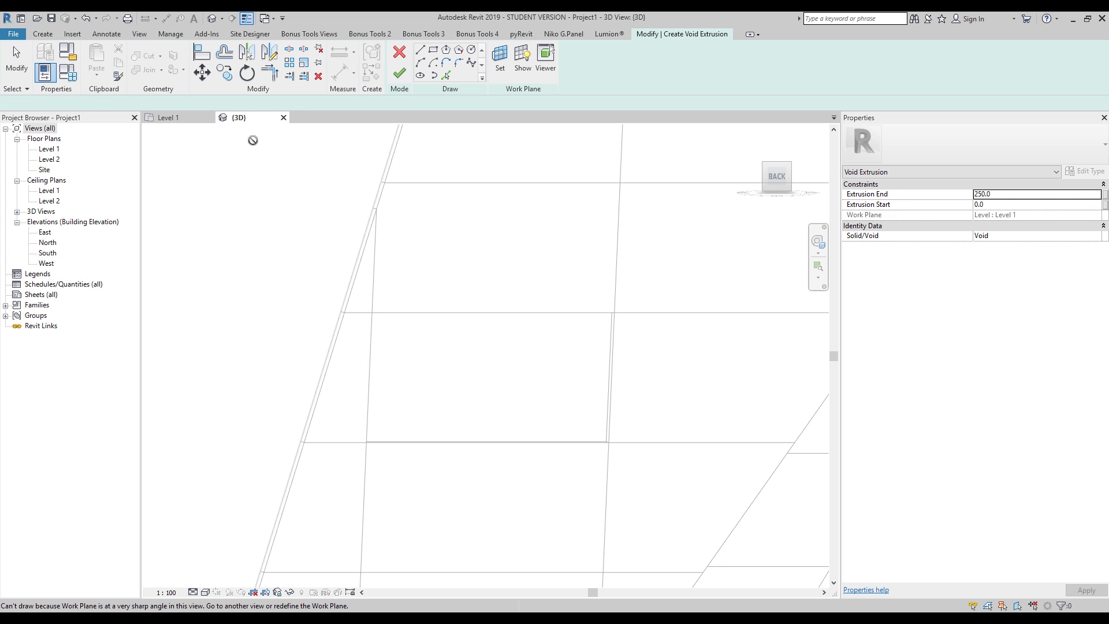
{"action": "left_click", "coordinate": [500, 58]}
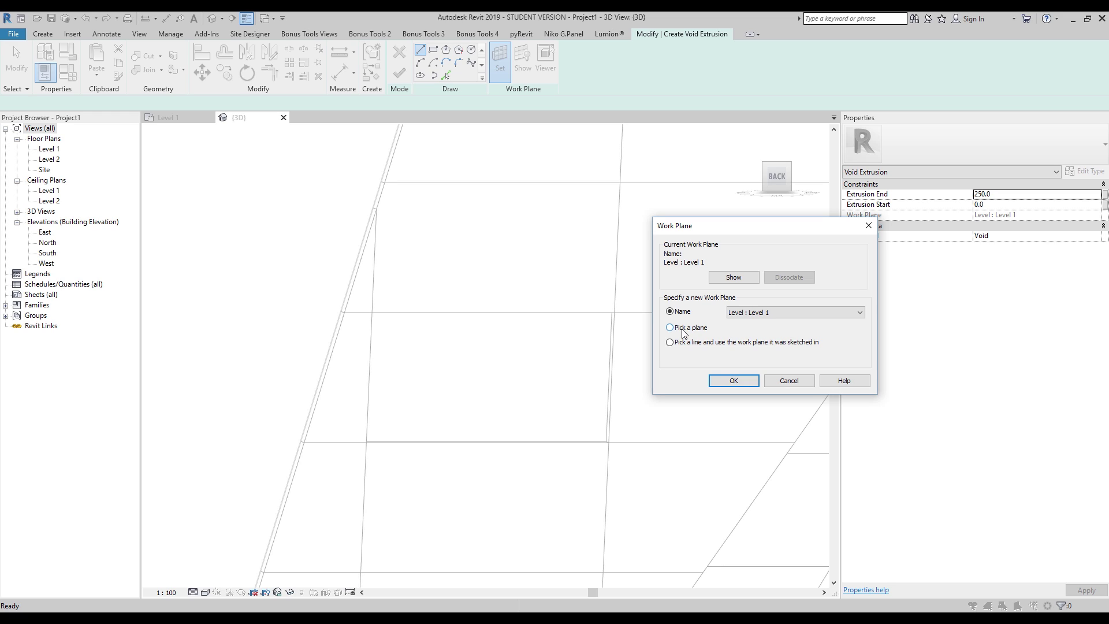
{"action": "left_click", "coordinate": [727, 386]}
{"action": "left_click", "coordinate": [396, 379]}
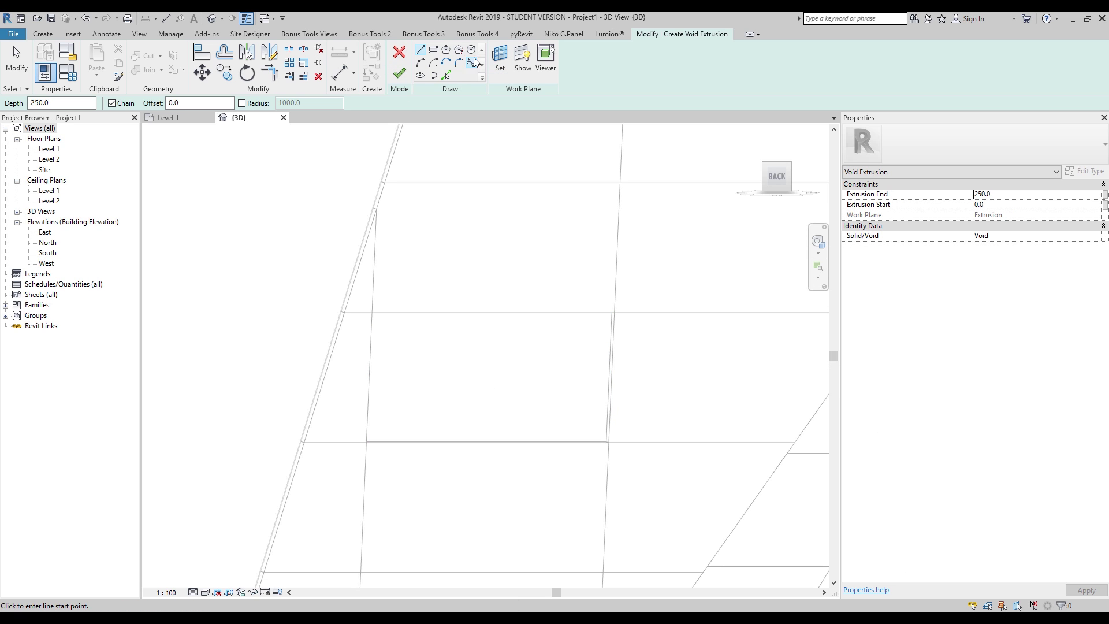
- Sketch a rectangle about 860 by 400 mm near the upper-left corner of the panel face
{"action": "left_click", "coordinate": [434, 50]}
{"action": "left_click", "coordinate": [392, 328]}
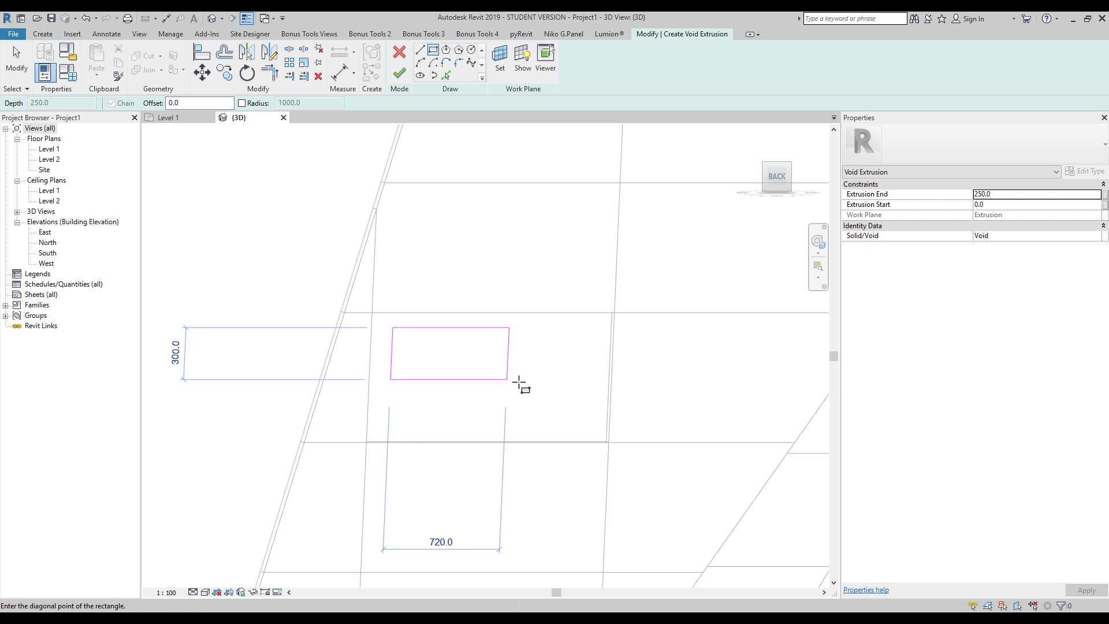
{"action": "left_click", "coordinate": [529, 397]}
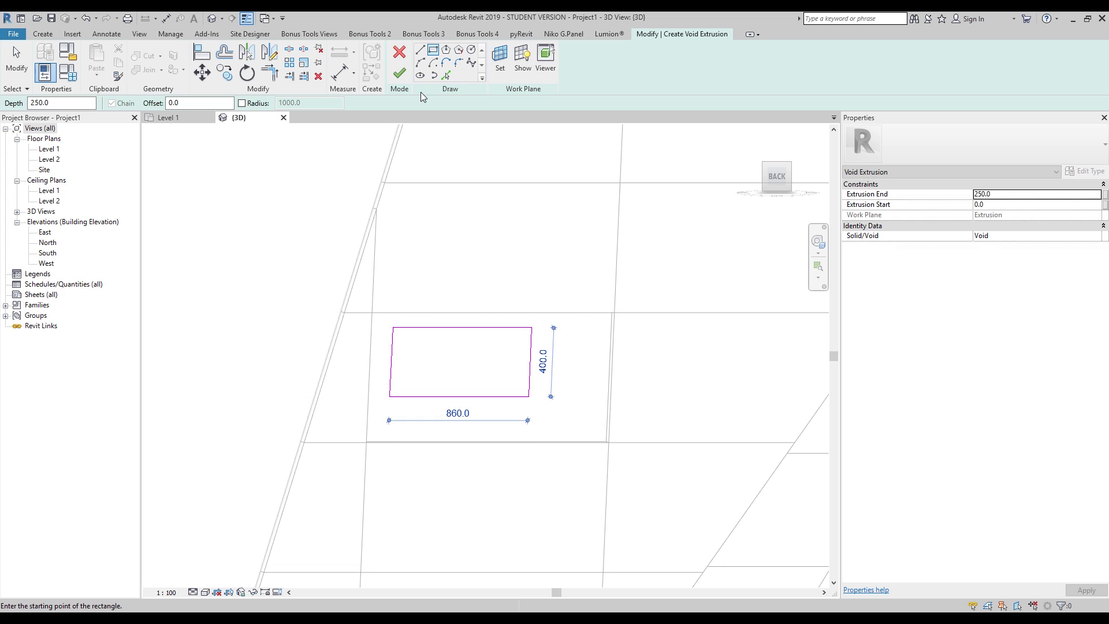
- Draw a diagonal from the rectangle's lower-left to upper-right corner and delete its lower and right edges, leaving a triangular void profile
{"action": "left_click", "coordinate": [420, 50]}
{"action": "left_click", "coordinate": [390, 396]}
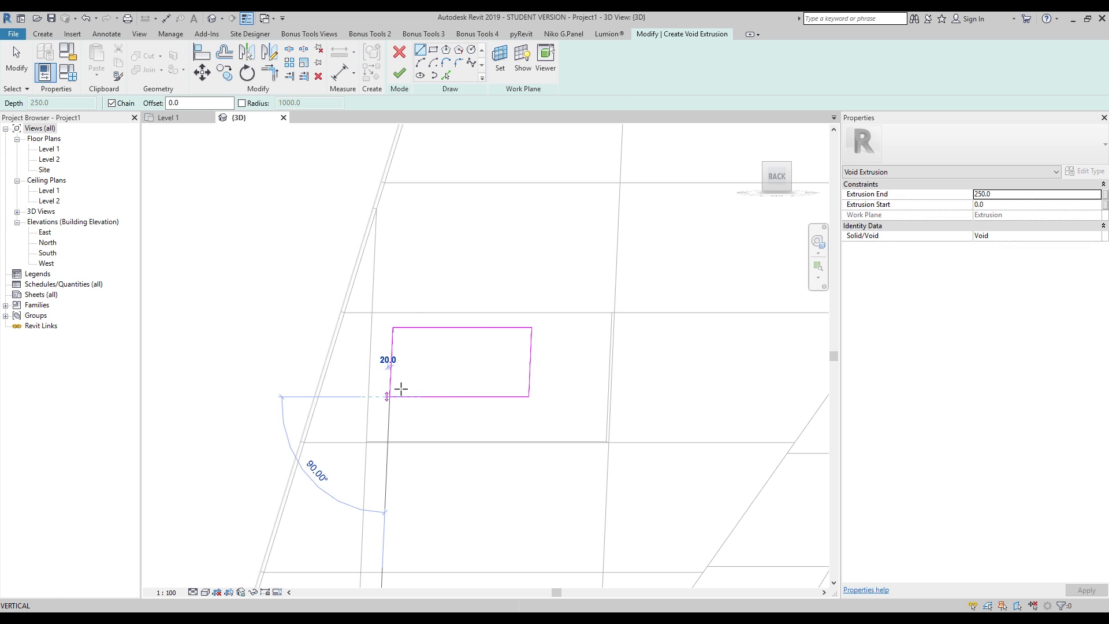
{"action": "left_click", "coordinate": [531, 328]}
{"action": "key", "text": "Escape"}
{"action": "key", "text": "Escape"}
{"action": "left_click", "coordinate": [523, 392]}
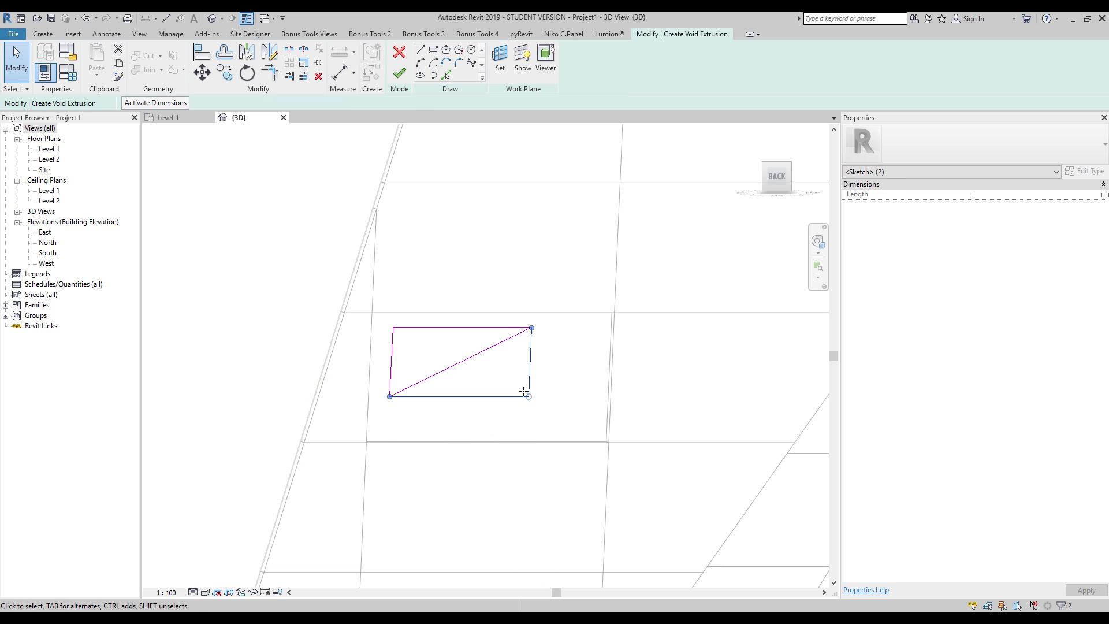
{"action": "key", "text": "Delete"}
- Round all three corners of the triangular void sketch with fillet arcs of radius 50
{"action": "left_click", "coordinate": [459, 64]}
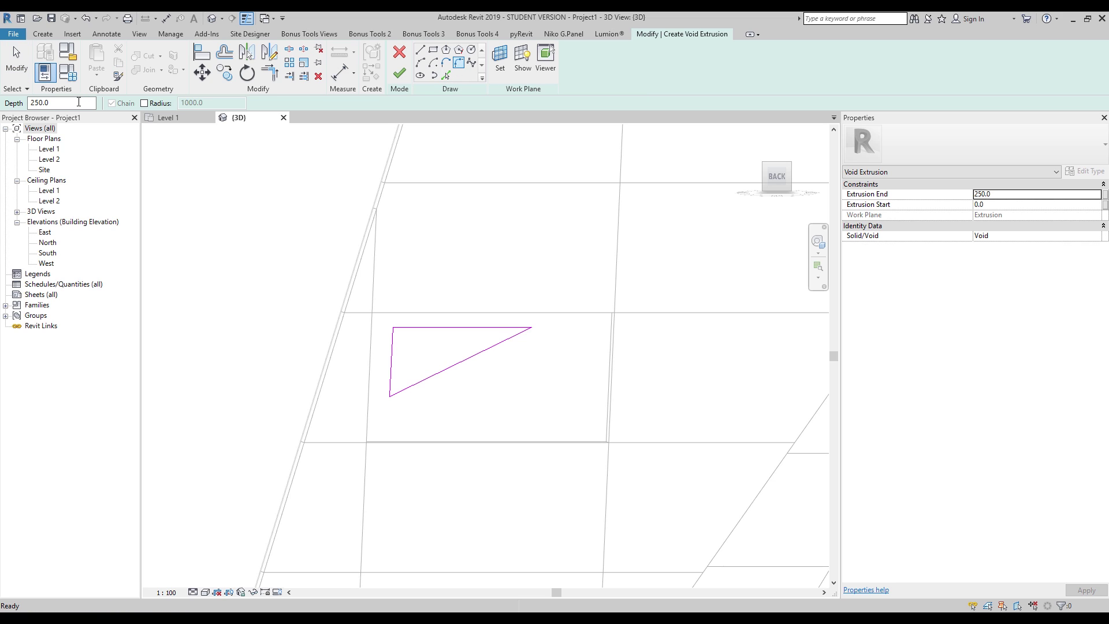
{"action": "left_click", "coordinate": [144, 102]}
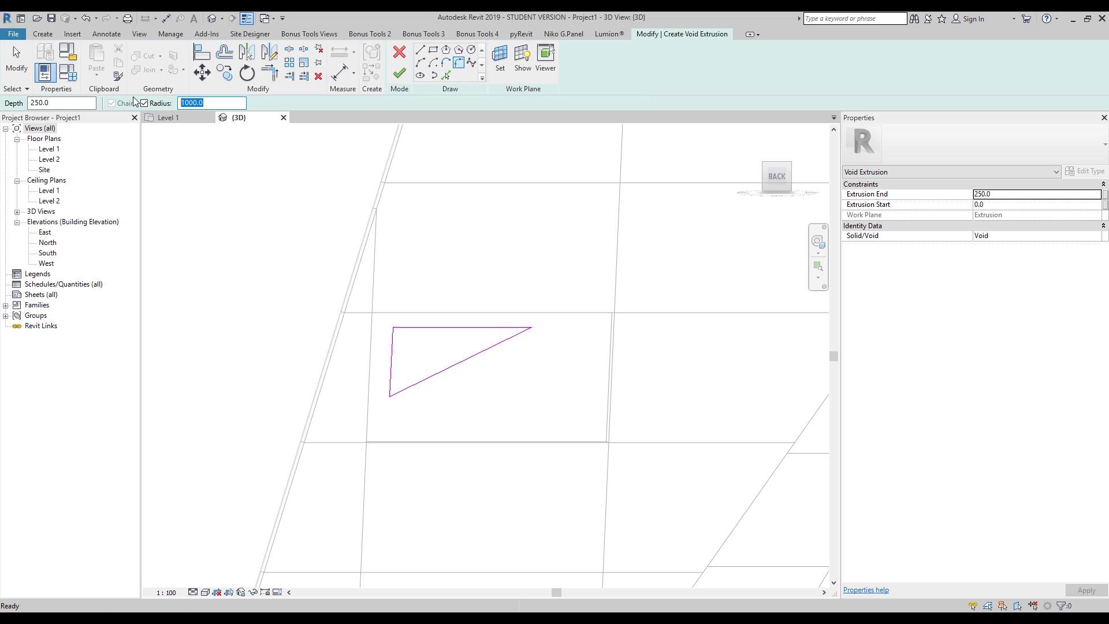
{"action": "type", "text": "50"}
{"action": "key", "text": "Return"}
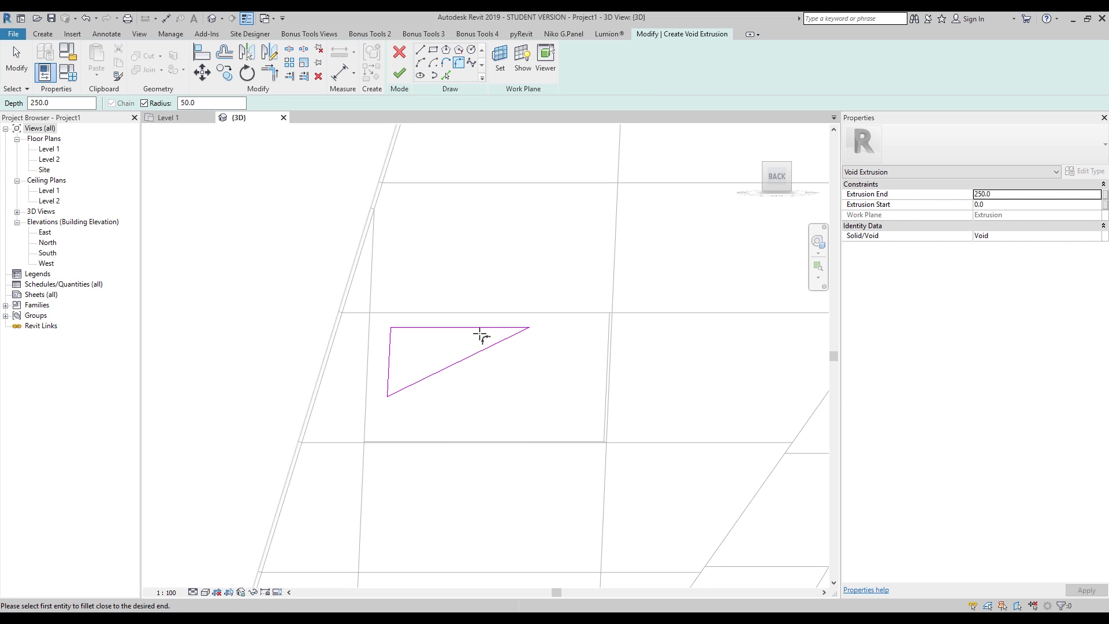
{"action": "left_click", "coordinate": [485, 327]}
{"action": "left_click", "coordinate": [488, 346]}
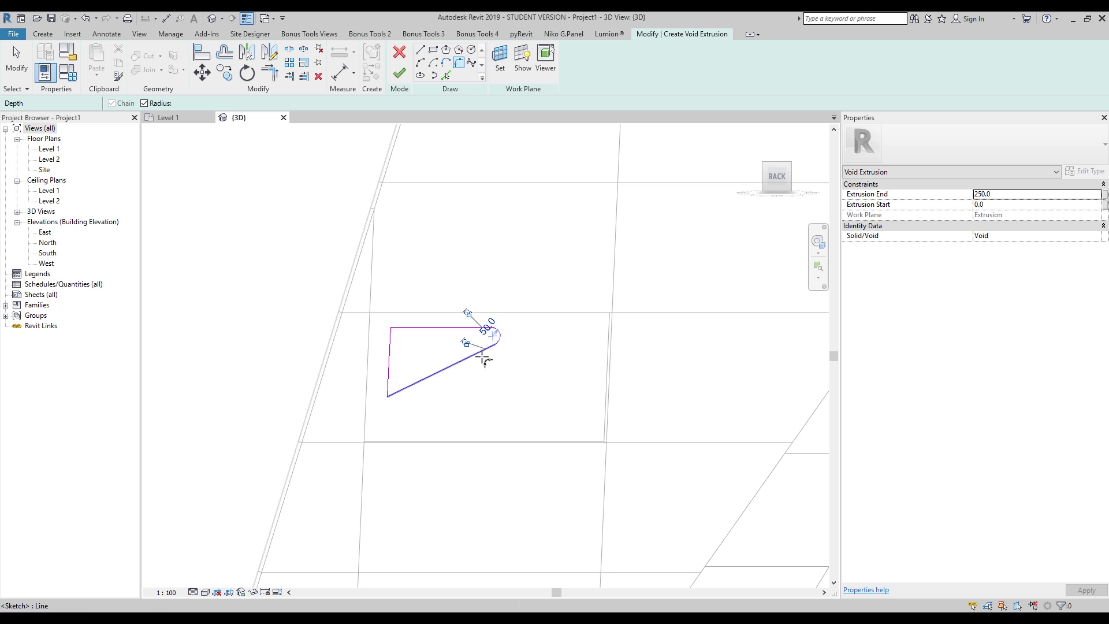
{"action": "left_click", "coordinate": [392, 370]}
{"action": "left_click", "coordinate": [397, 391]}
{"action": "left_click", "coordinate": [389, 365]}
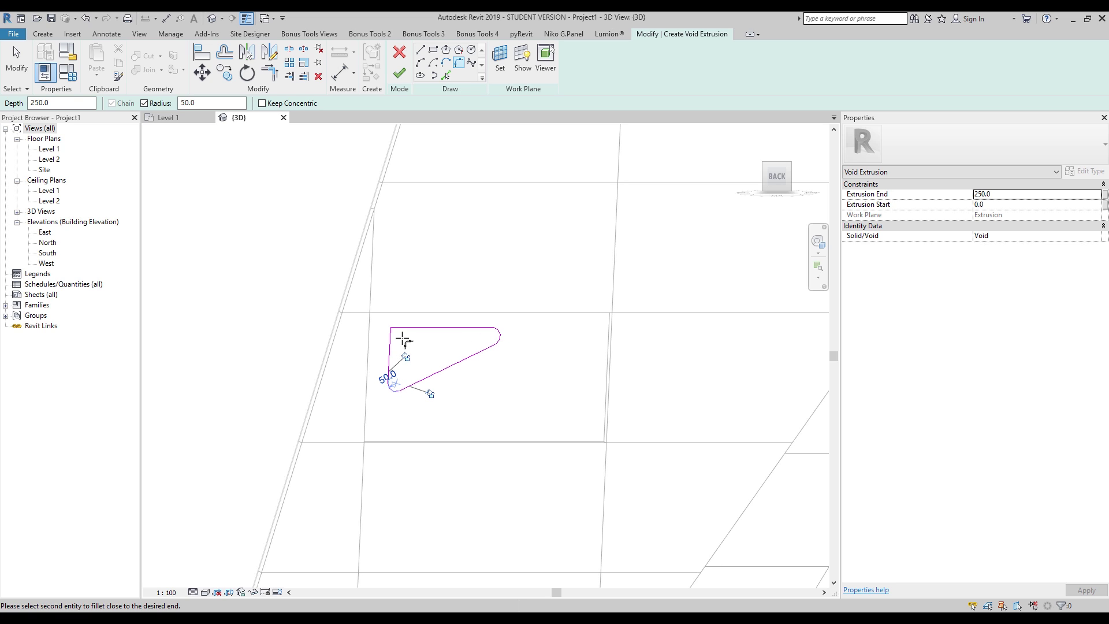
{"action": "left_click", "coordinate": [424, 328]}
- Finish the void extrusion sketch to cut the rounded triangle out of the panel and finish the in-place model
{"action": "left_click", "coordinate": [399, 72]}
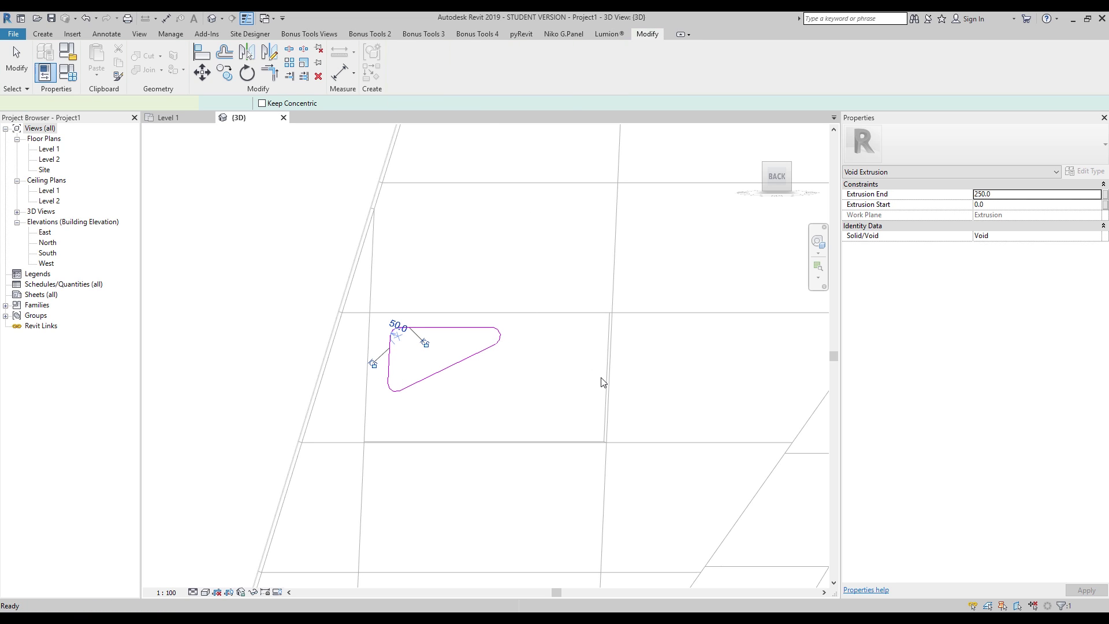
{"action": "scroll", "coordinate": [597, 339], "scroll_direction": "down", "scroll_amount": 4}
{"action": "middle_click_drag", "start_coordinate": [596, 339], "coordinate": [523, 370], "text": "shift"}
{"action": "left_click_drag", "start_coordinate": [528, 371], "coordinate": [528, 375]}
{"action": "middle_click_drag", "start_coordinate": [452, 413], "coordinate": [477, 101], "text": "shift"}
{"action": "middle_click_drag", "start_coordinate": [489, 226], "coordinate": [374, 179]}
{"action": "key", "text": "Escape"}
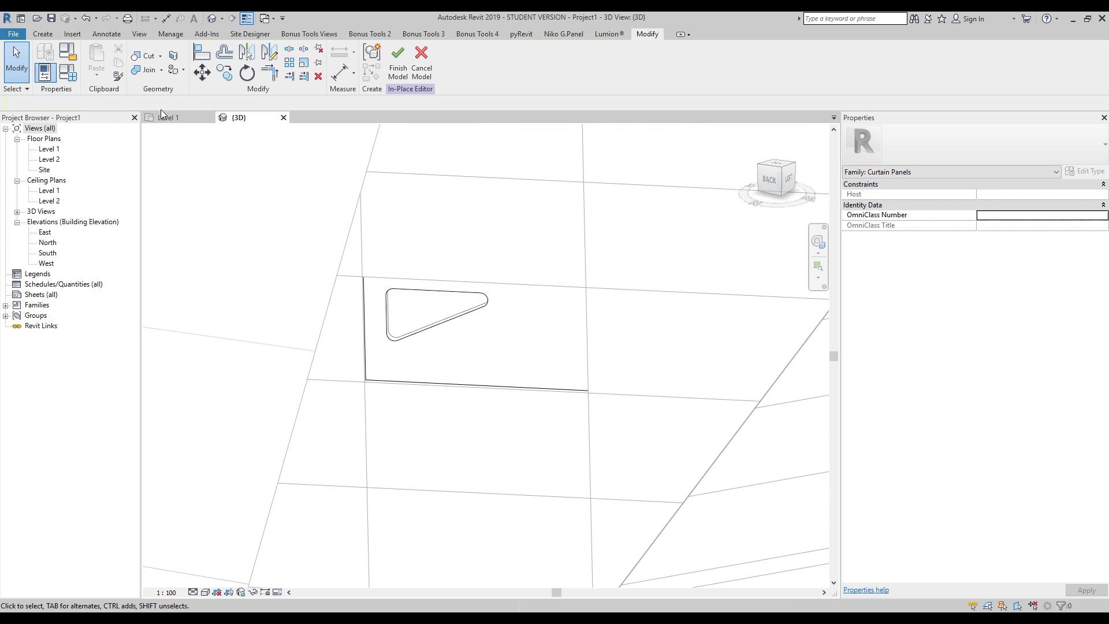
{"action": "left_click", "coordinate": [150, 74]}
{"action": "middle_click_drag", "start_coordinate": [460, 307], "coordinate": [470, 235]}
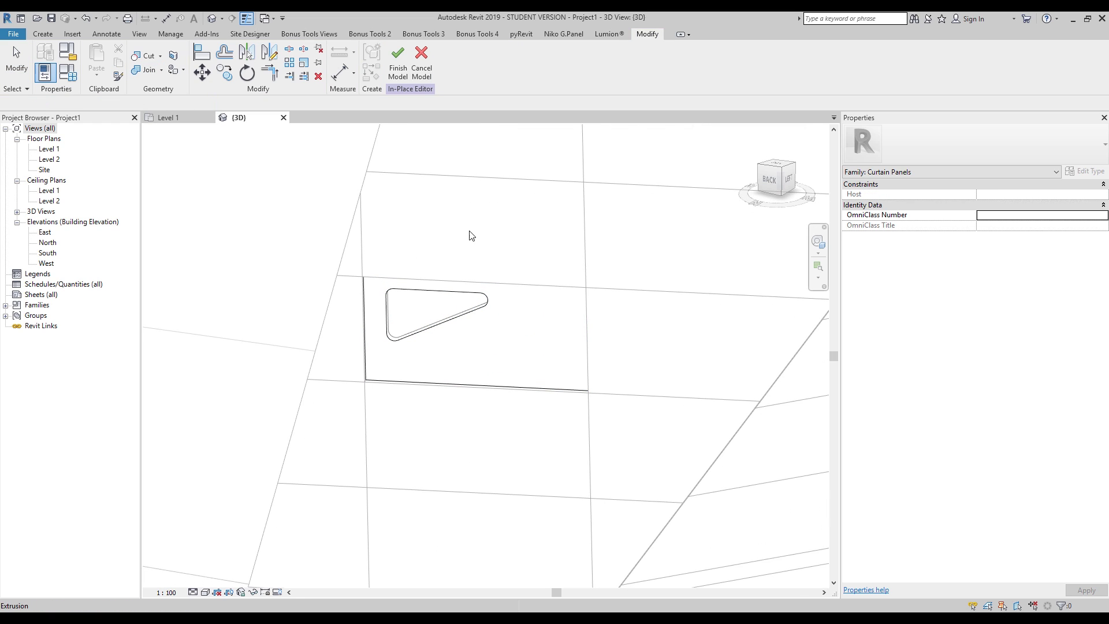
{"action": "left_click", "coordinate": [398, 60]}
- Examine the panel with the rounded triangular opening and its neighbouring panels from several angles
{"action": "scroll", "coordinate": [482, 267], "scroll_direction": "down", "scroll_amount": 4}
{"action": "middle_click_drag", "start_coordinate": [497, 371], "coordinate": [478, 305], "text": "shift"}
{"action": "scroll", "coordinate": [482, 306], "scroll_direction": "up", "scroll_amount": 5}
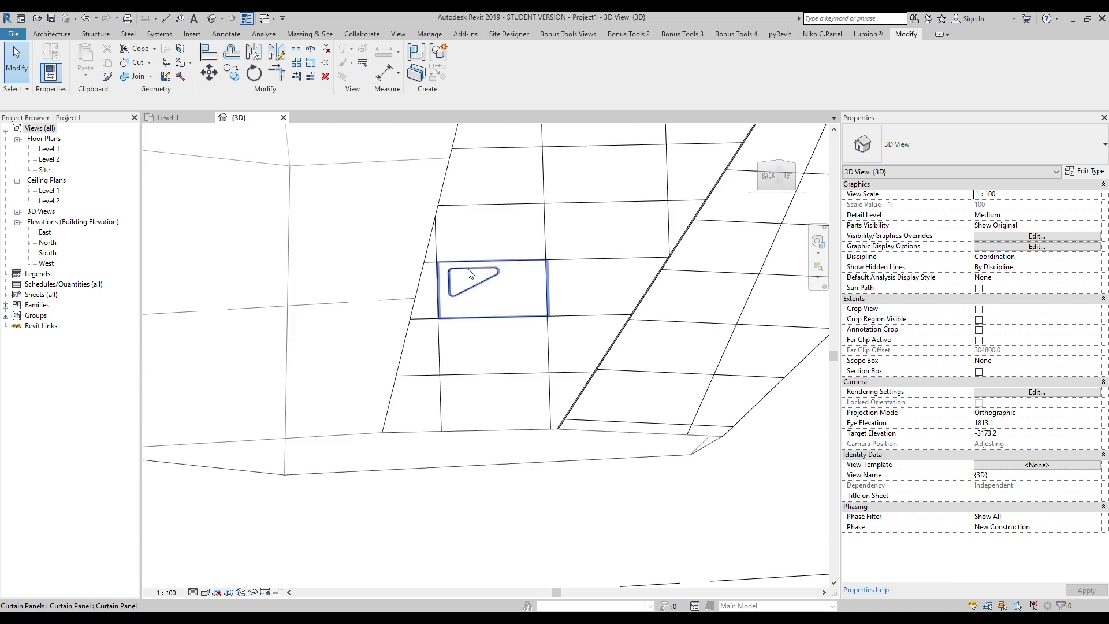
{"action": "left_click", "coordinate": [492, 314]}
{"action": "scroll", "coordinate": [494, 312], "scroll_direction": "down", "scroll_amount": 3}
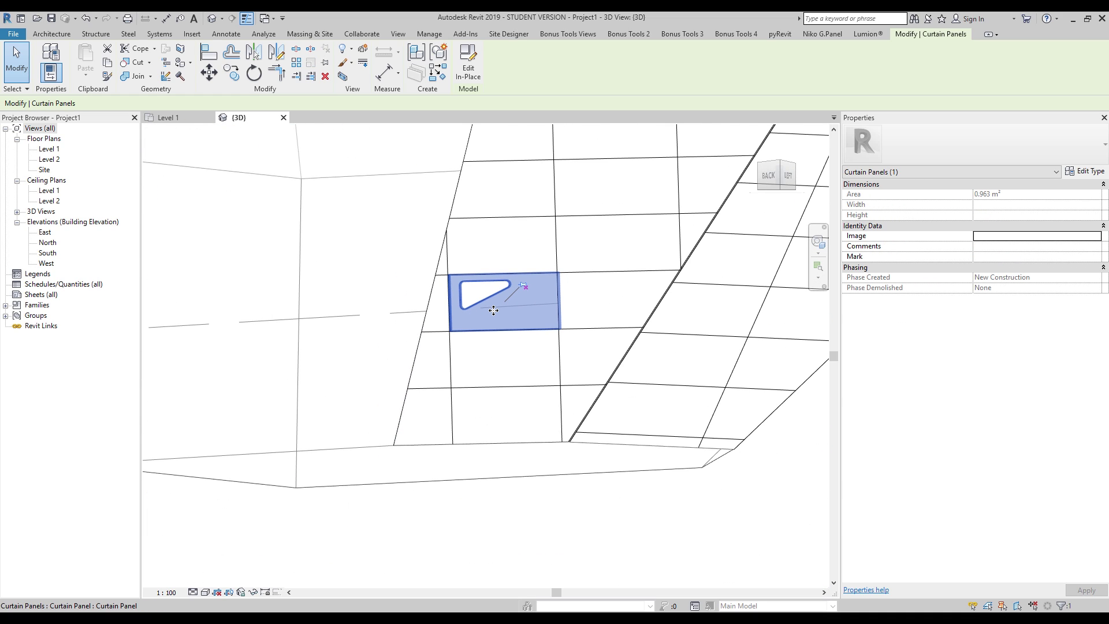
{"action": "middle_click_drag", "start_coordinate": [493, 312], "coordinate": [507, 336], "text": "shift"}
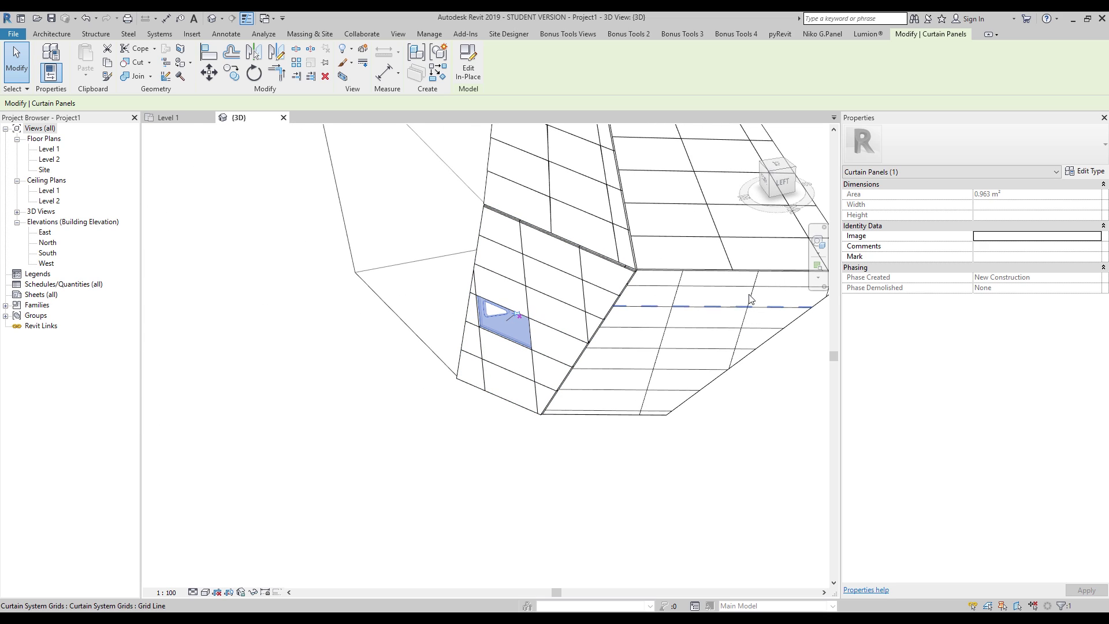
{"action": "left_click", "coordinate": [491, 478]}
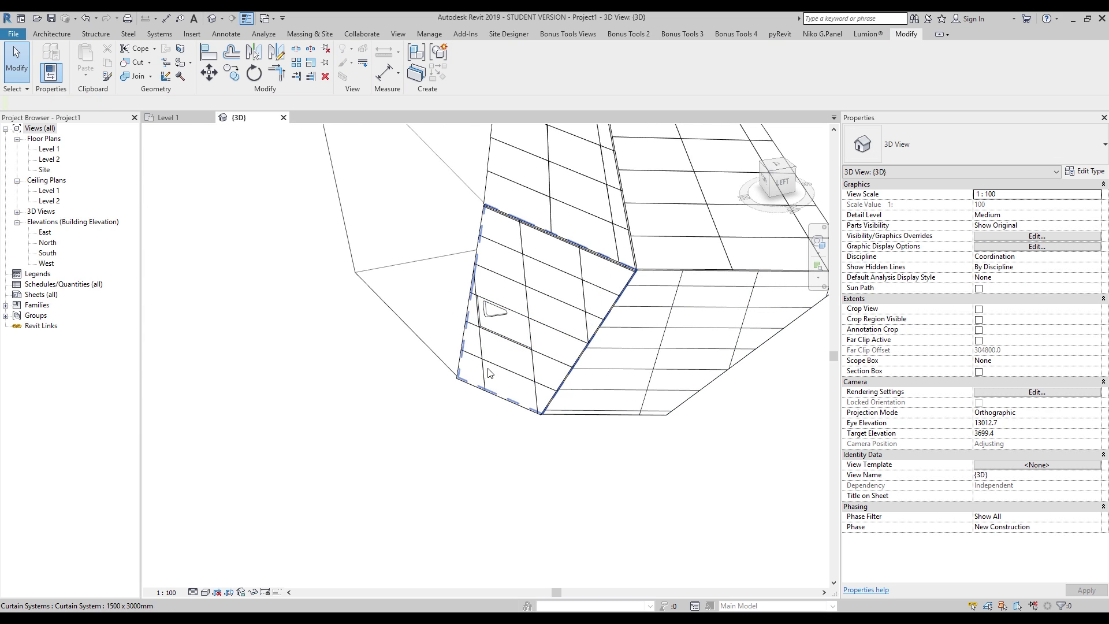
{"action": "middle_click_drag", "start_coordinate": [500, 329], "coordinate": [577, 275], "text": "shift"}
{"action": "scroll", "coordinate": [488, 320], "scroll_direction": "up", "scroll_amount": 3}
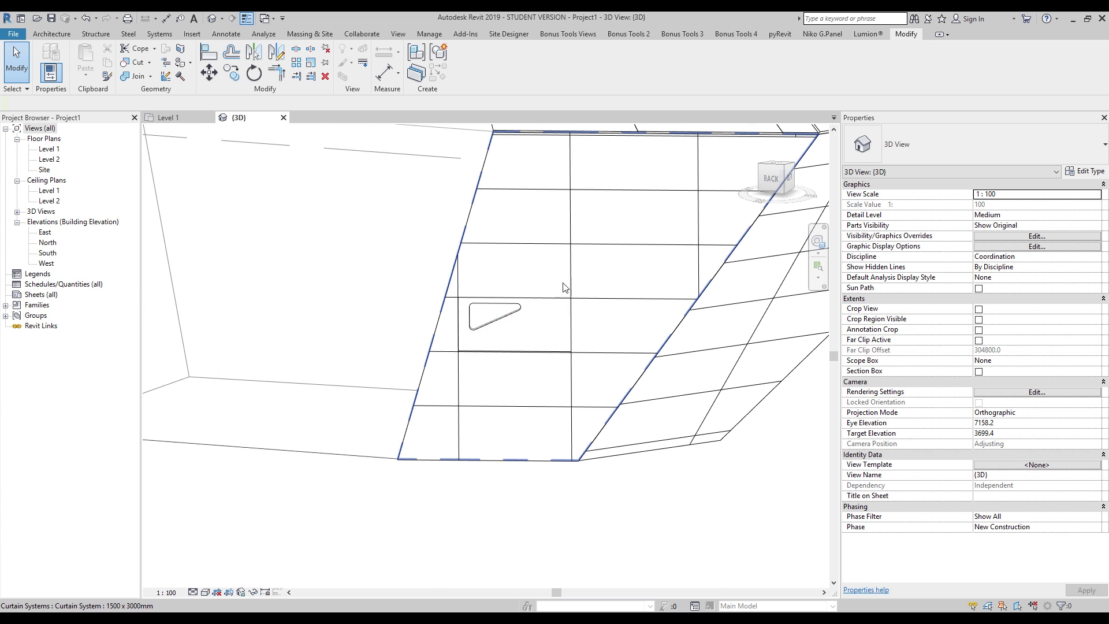
- Unpin the solid panel directly above the one with the triangular opening and change its type to System Panel Glazed
{"action": "left_click", "coordinate": [519, 282]}
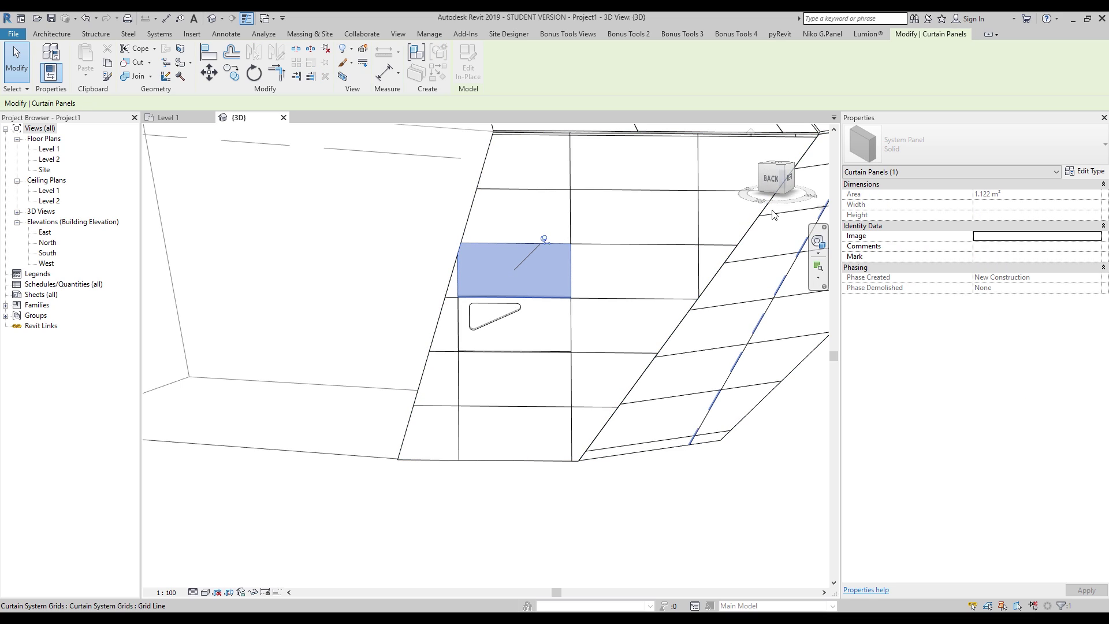
{"action": "left_click", "coordinate": [545, 239]}
{"action": "left_click", "coordinate": [939, 154]}
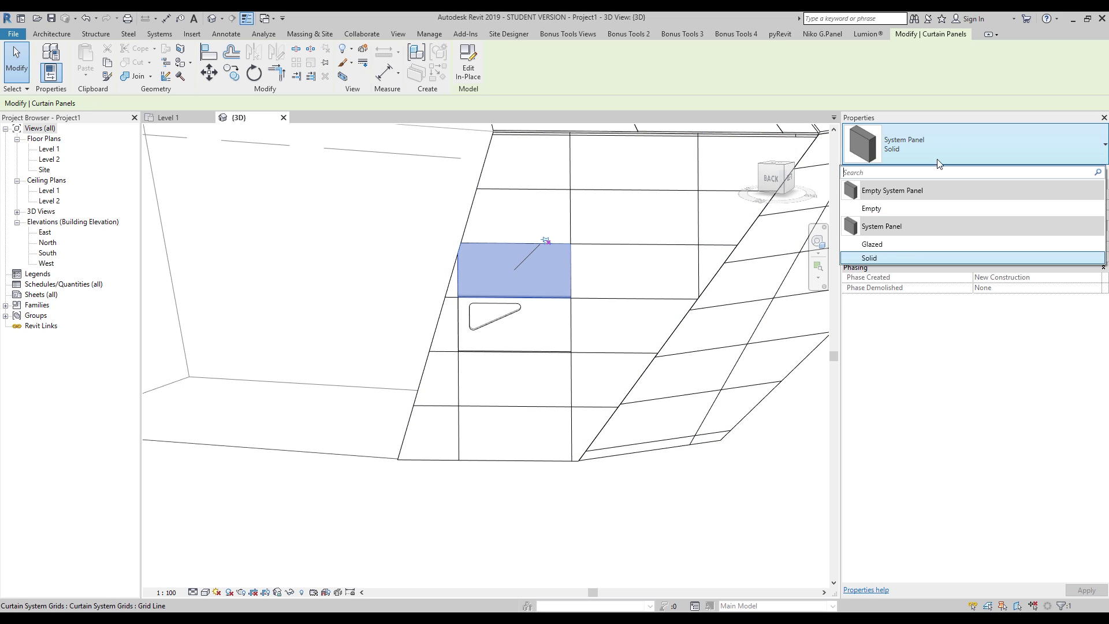
{"action": "left_click", "coordinate": [889, 243]}
{"action": "left_click", "coordinate": [676, 526]}
- Inspect the whole mass and its customised lower curtain panels from several angles and distances
{"action": "middle_click_drag", "start_coordinate": [676, 524], "coordinate": [514, 499], "text": "shift"}
{"action": "scroll", "coordinate": [470, 486], "scroll_direction": "down", "scroll_amount": 5}
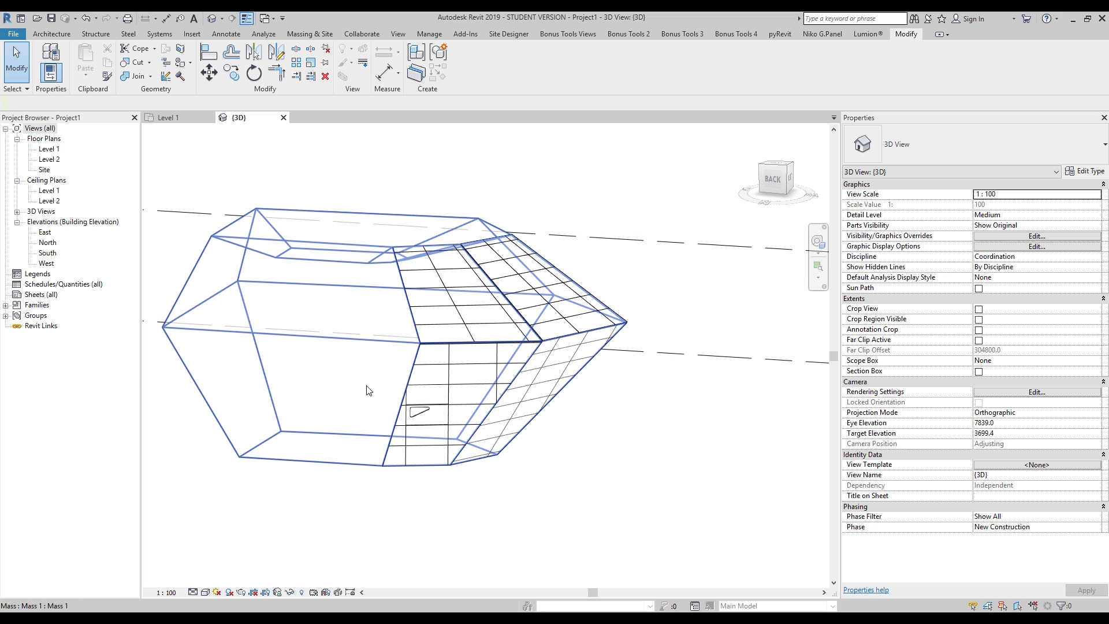
{"action": "scroll", "coordinate": [367, 390], "scroll_direction": "down", "scroll_amount": 3}
{"action": "middle_click_drag", "start_coordinate": [367, 391], "coordinate": [297, 448], "text": "shift"}
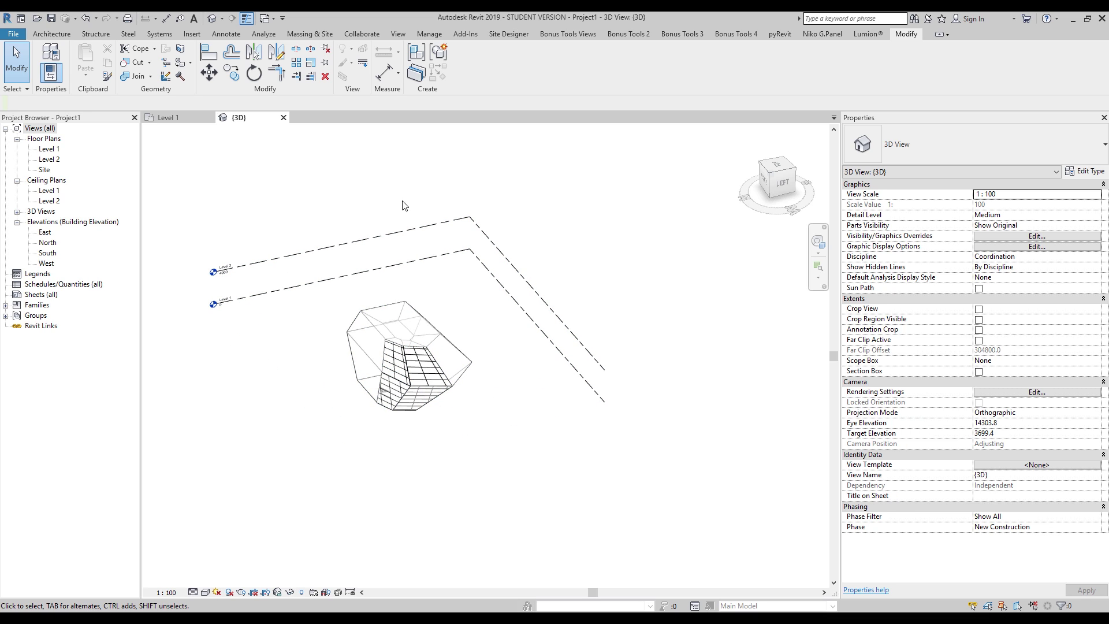
{"action": "scroll", "coordinate": [341, 406], "scroll_direction": "up", "scroll_amount": 8}
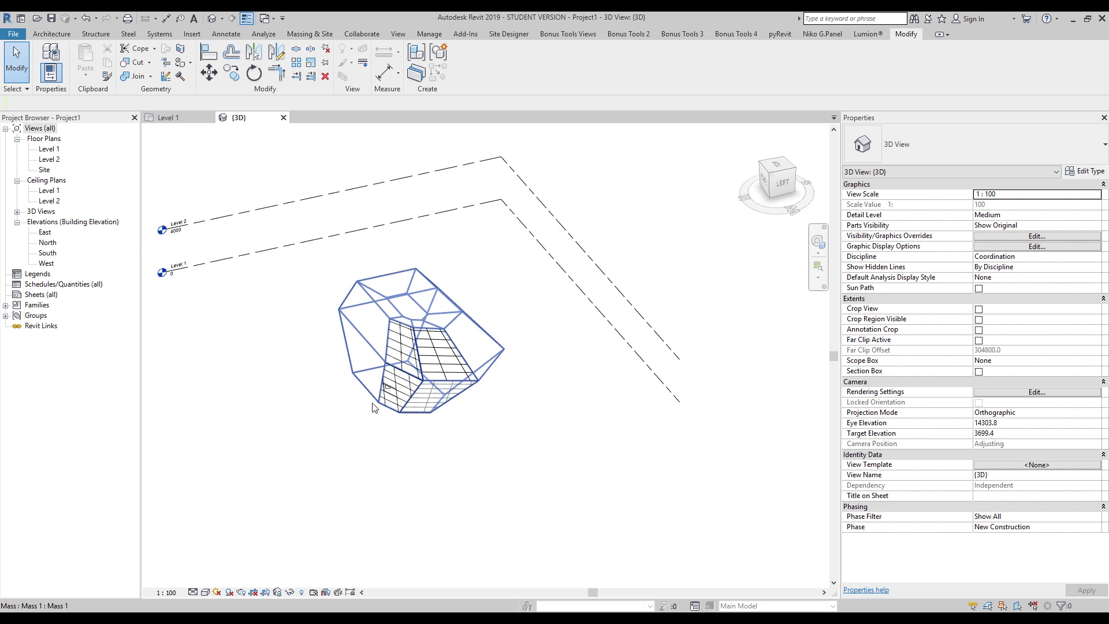
{"action": "middle_click_drag", "start_coordinate": [375, 404], "coordinate": [470, 453], "text": "shift"}
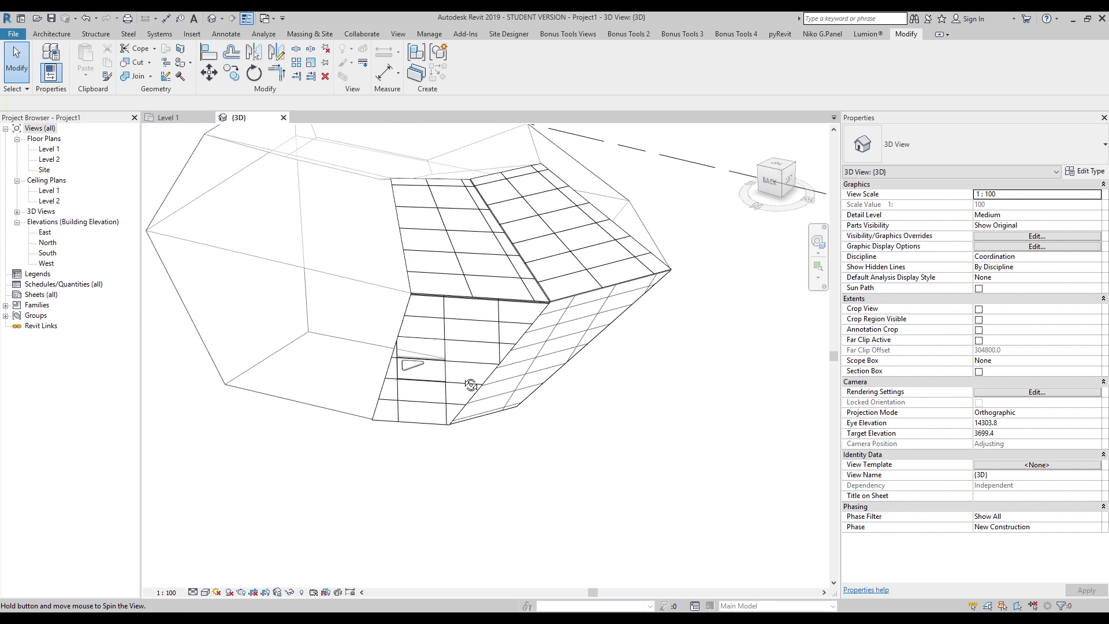
{"action": "middle_click_drag", "start_coordinate": [403, 448], "coordinate": [339, 426], "text": "shift"}
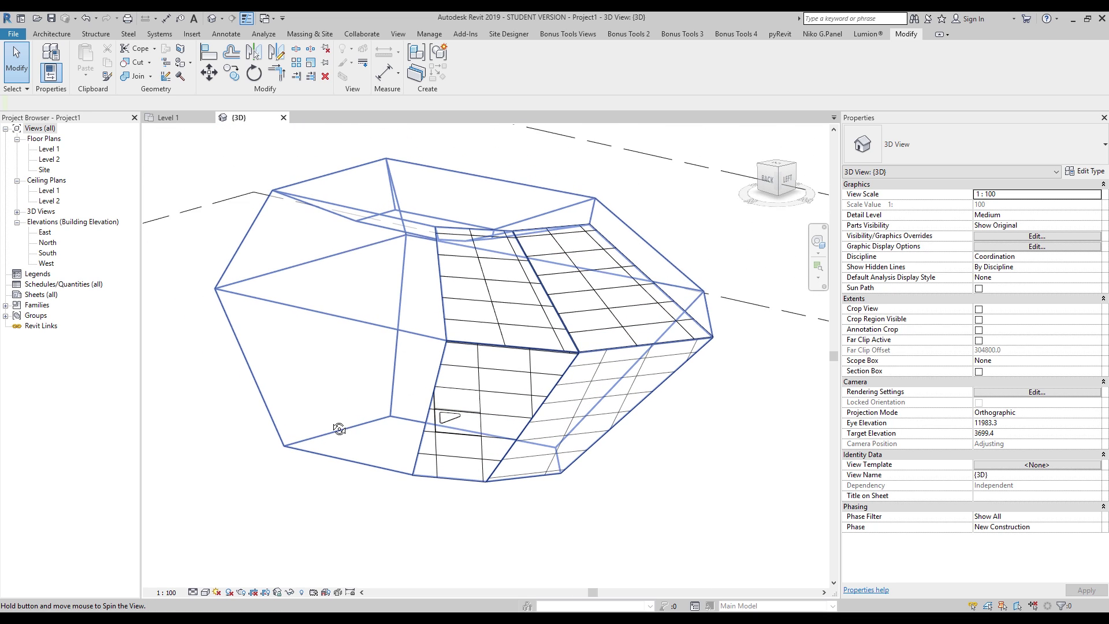
{"action": "scroll", "coordinate": [398, 440], "scroll_direction": "up", "scroll_amount": 4}
{"action": "middle_click_drag", "start_coordinate": [419, 466], "coordinate": [391, 447]}
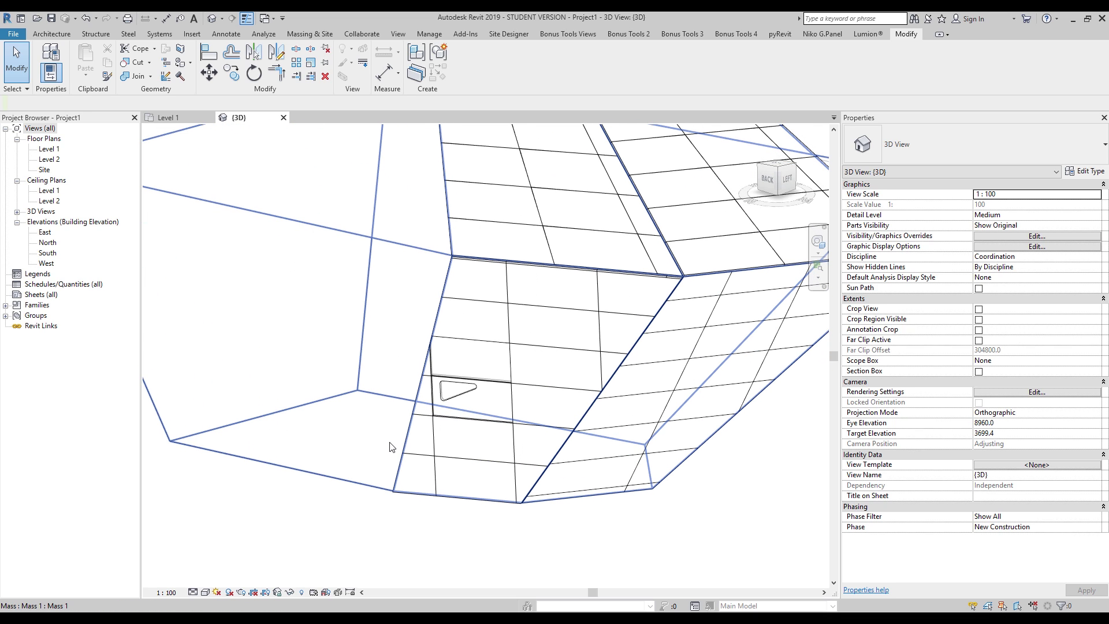